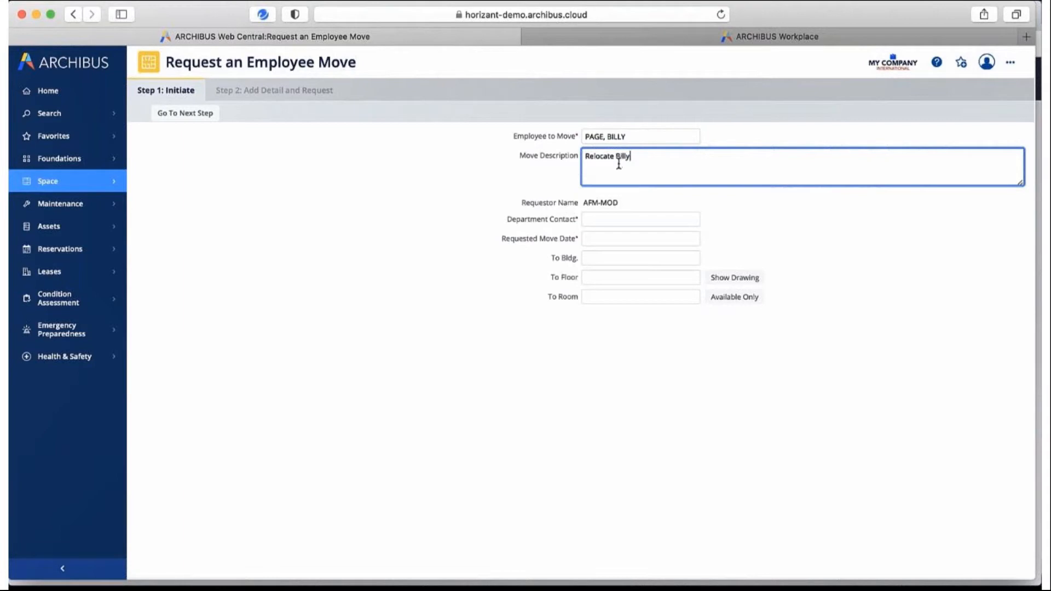
Step: Complete the employee move with a department contact, move date 11/23/2020, building NC05, floor 04 and room 4727, and continue to the details
left_click(615, 220)
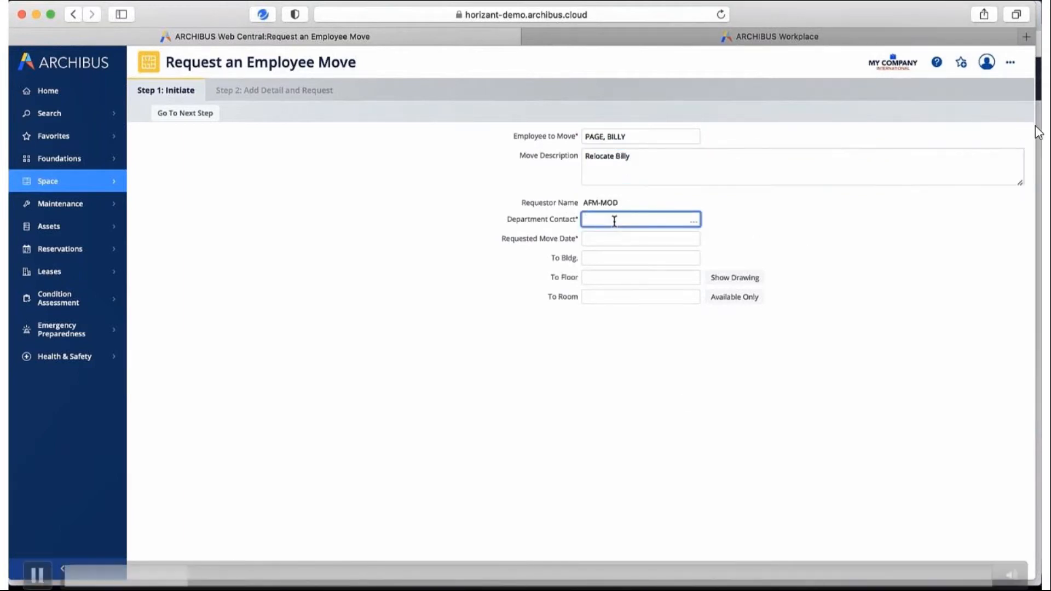
type("a")
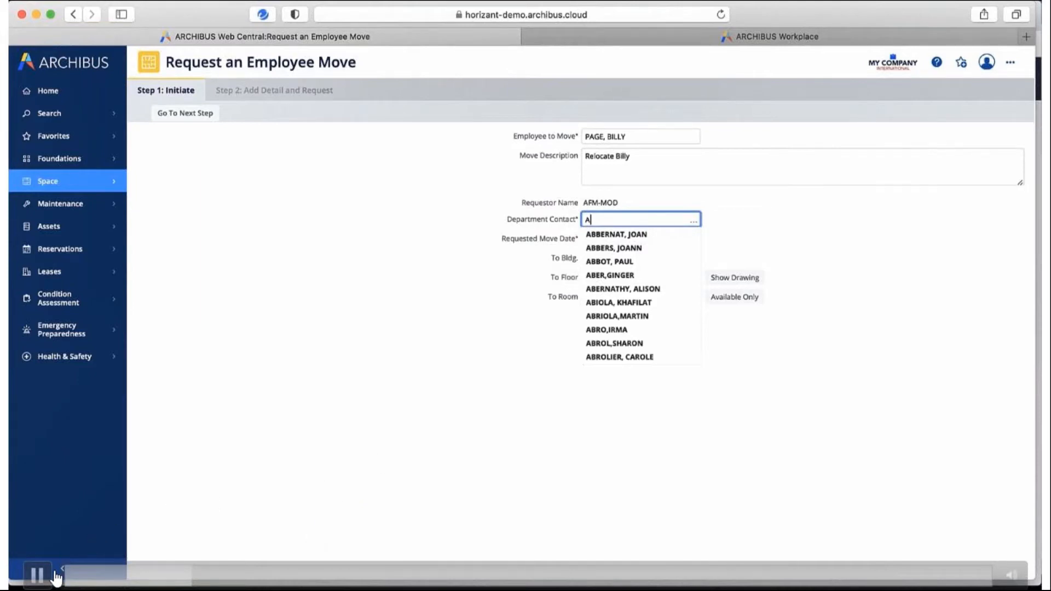
left_click(37, 575)
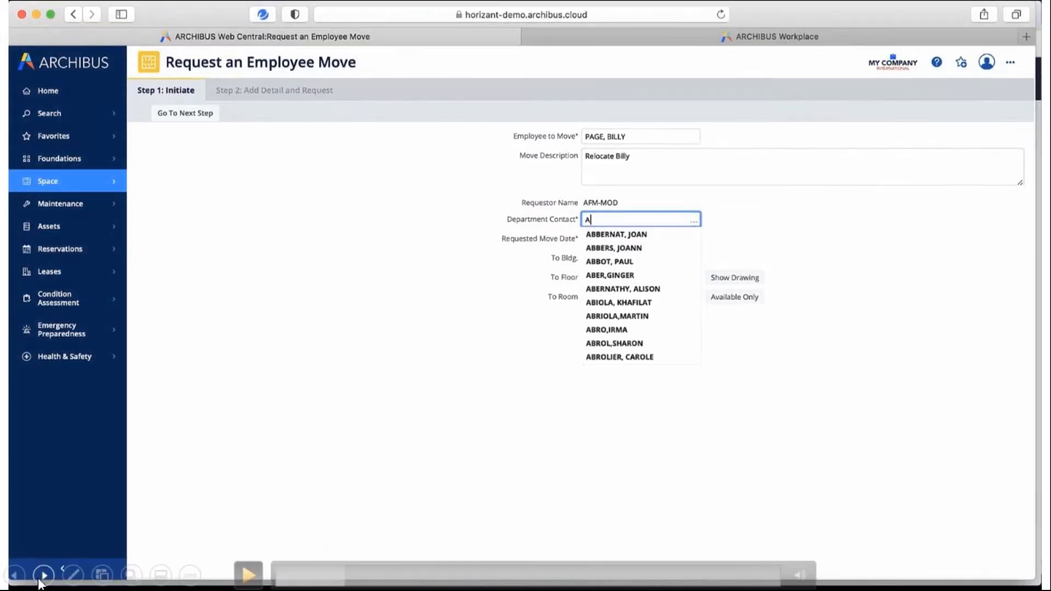
left_click(248, 575)
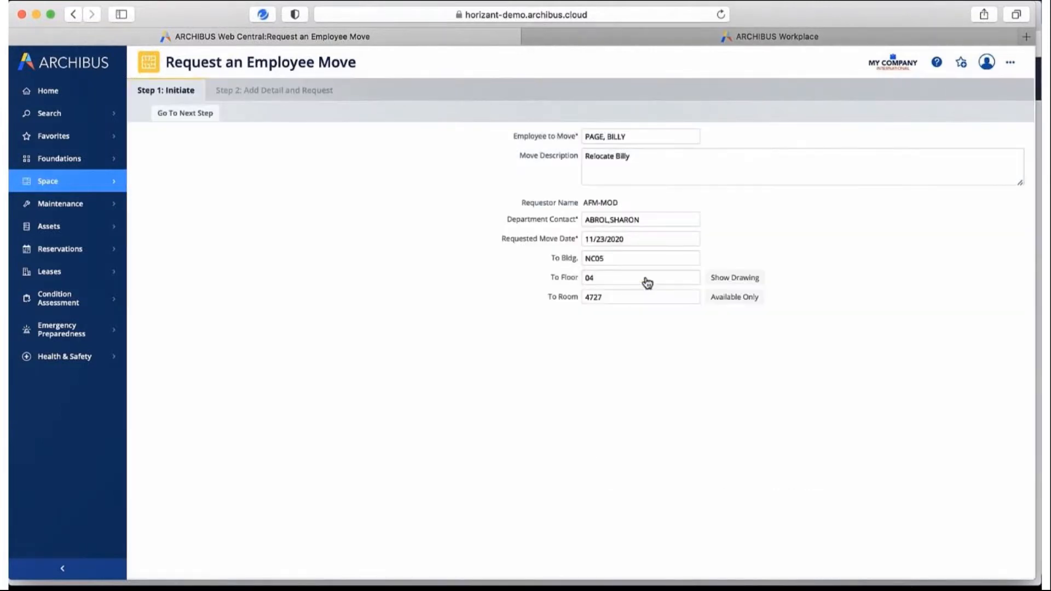
left_click(195, 116)
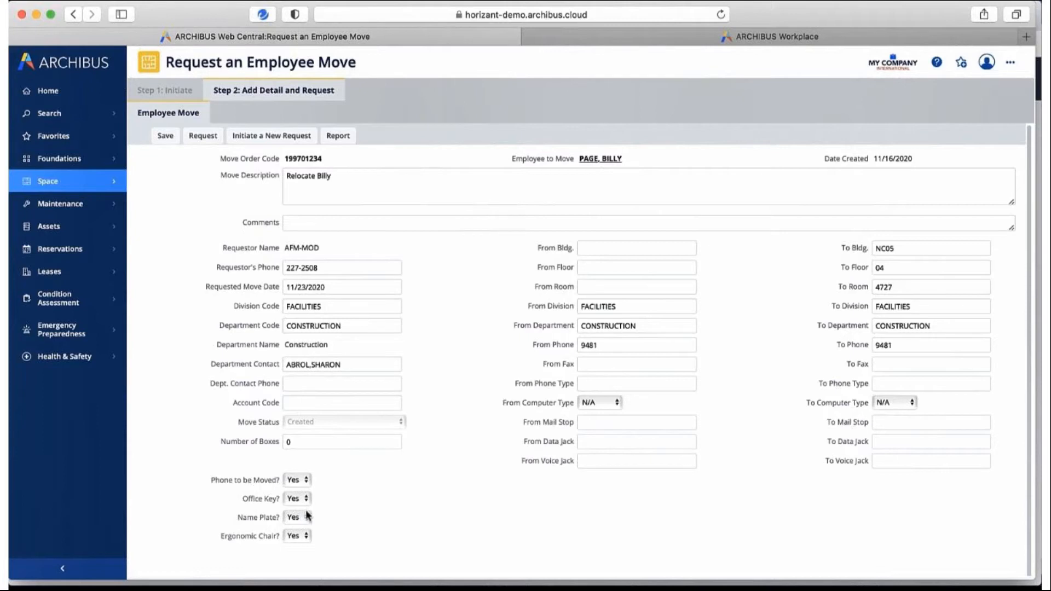
Step: Set Ergonomic Chair, Office Key and Phone to be Moved to No, and submit the employee move request
left_click(305, 535)
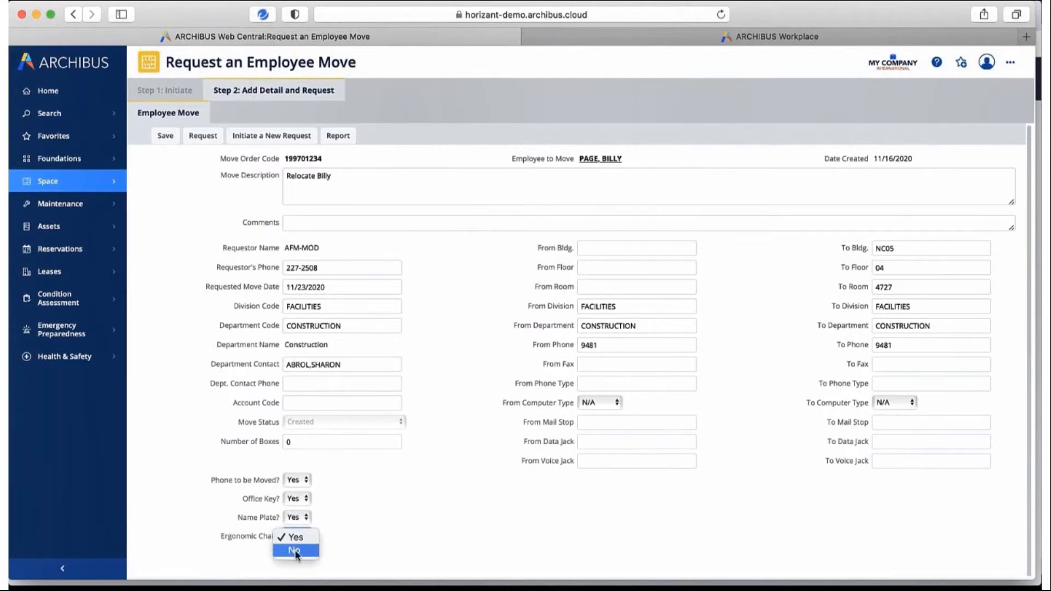
left_click(299, 552)
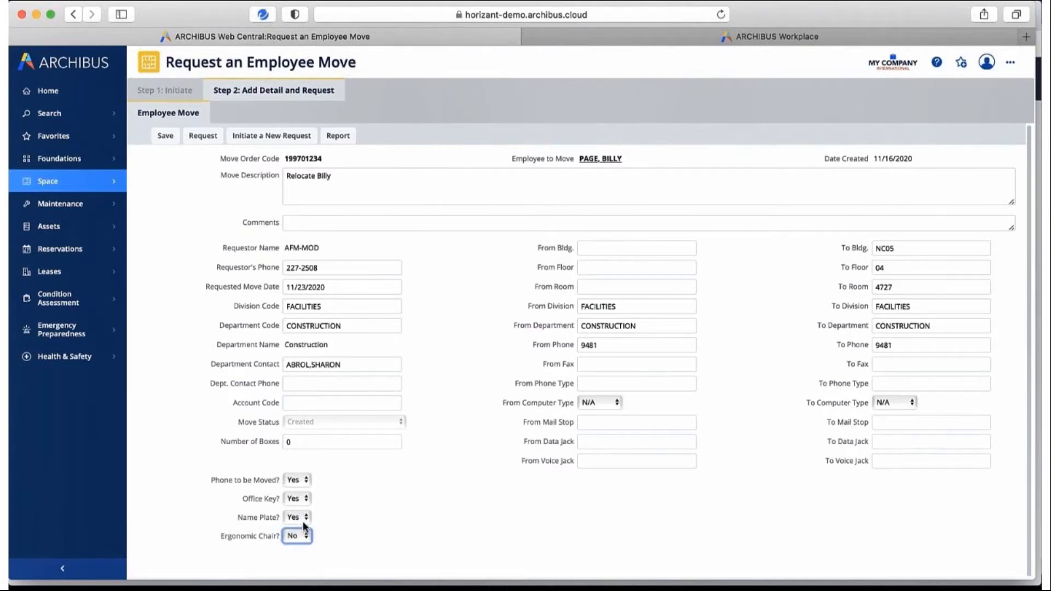
left_click(305, 500)
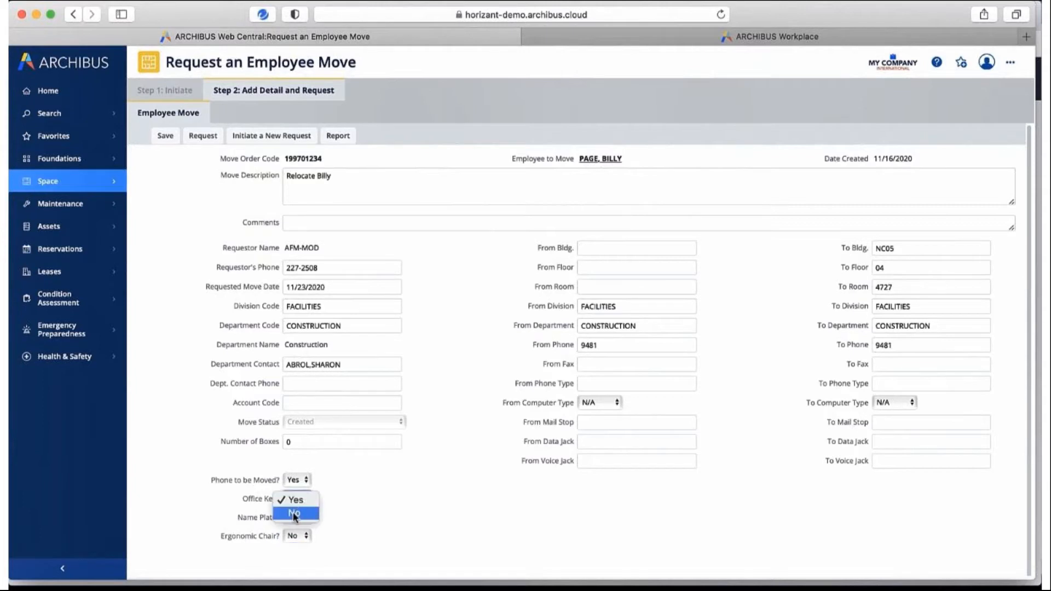
left_click(294, 517)
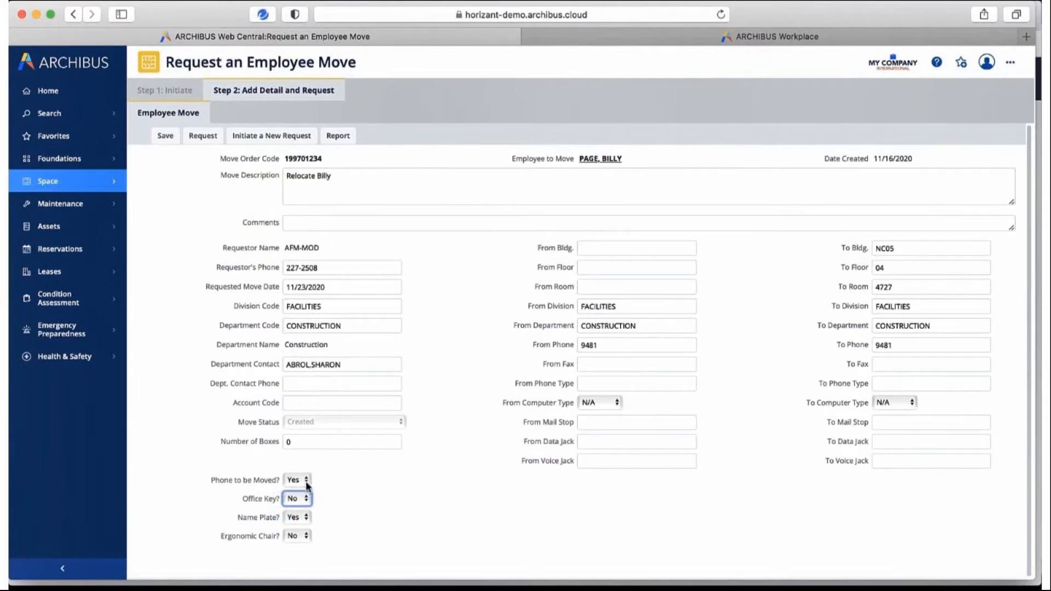
left_click(305, 482)
left_click(296, 495)
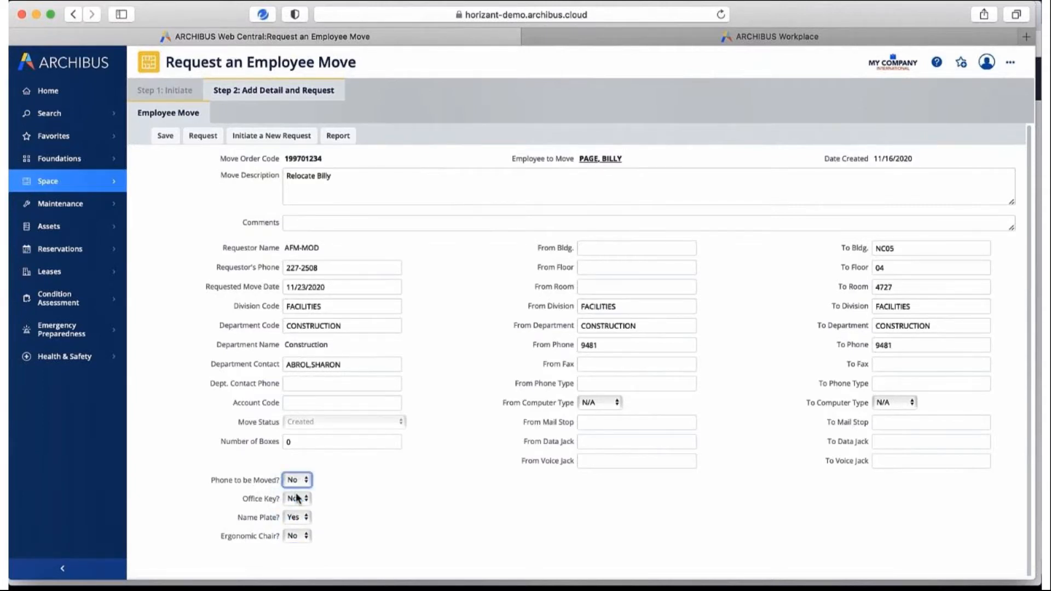
left_click(206, 144)
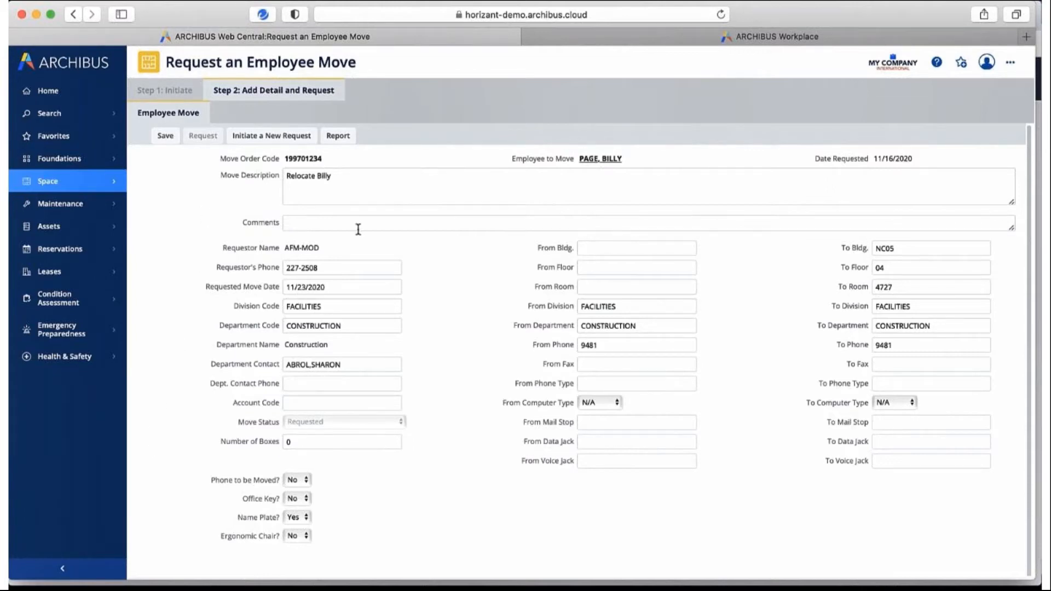
Step: Switch to ARCHIBUS Workplace, start a move request, and search by first name to select the employee to move
left_click(593, 37)
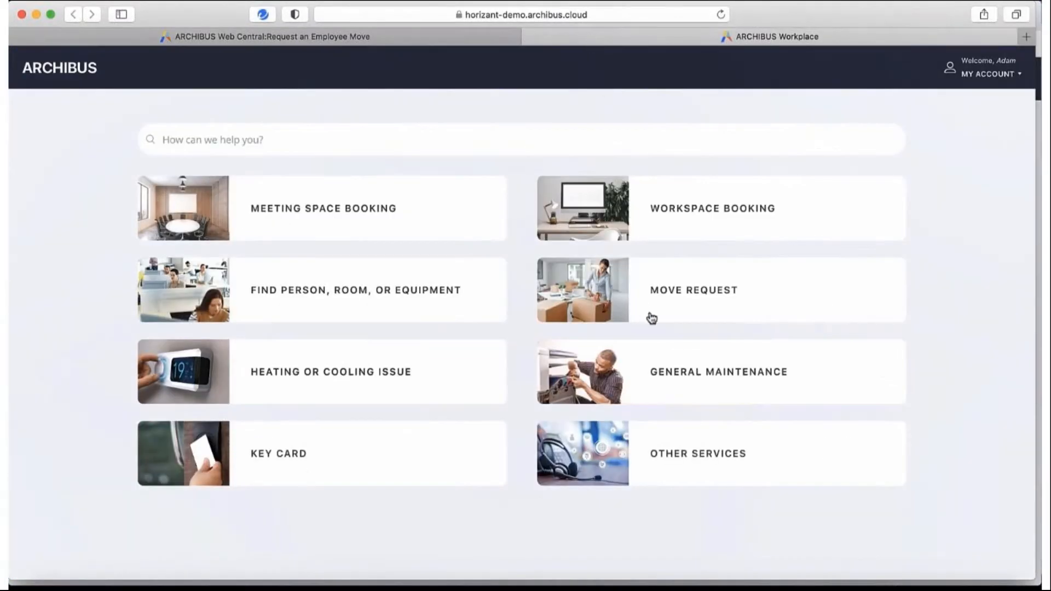
left_click(682, 297)
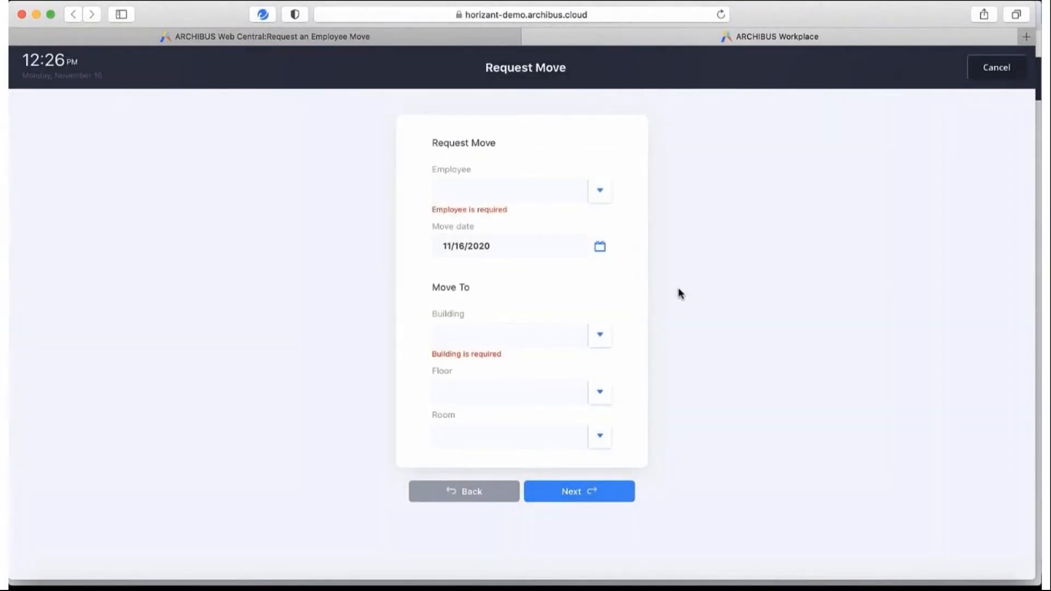
left_click(542, 189)
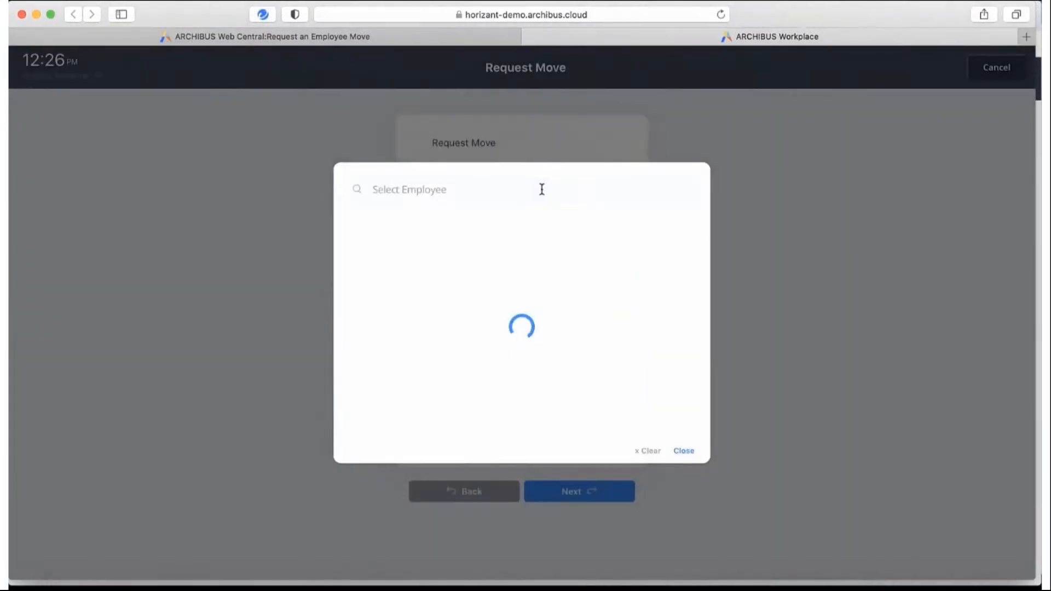
type("gregory")
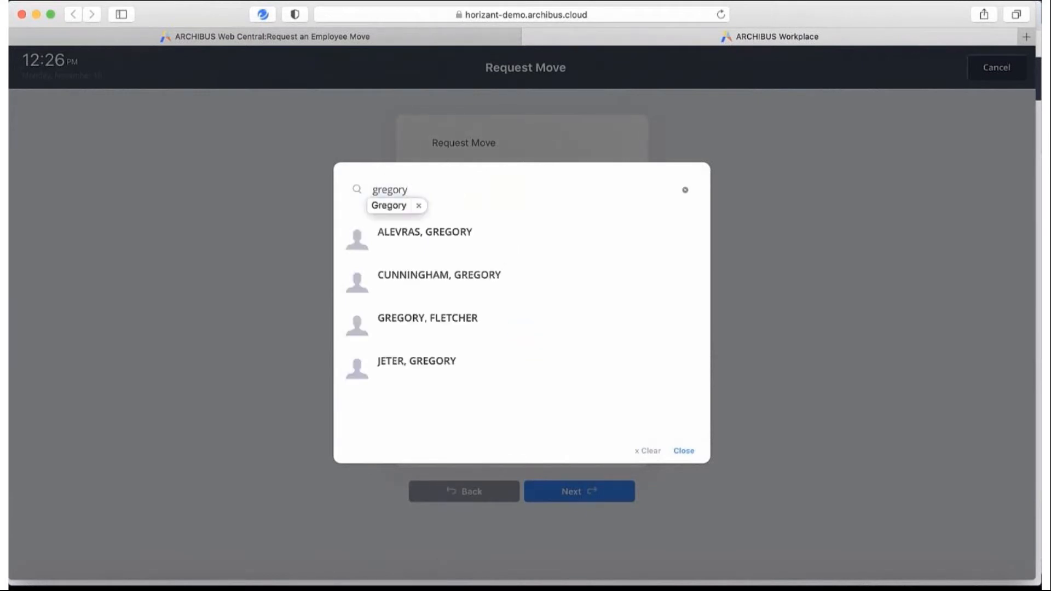
left_click(447, 237)
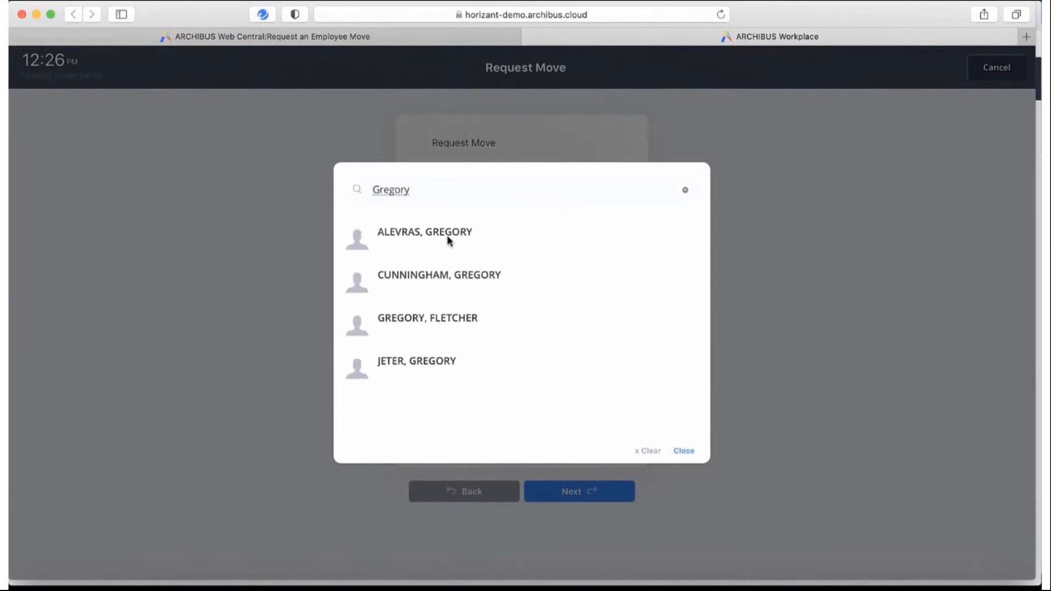
left_click(447, 238)
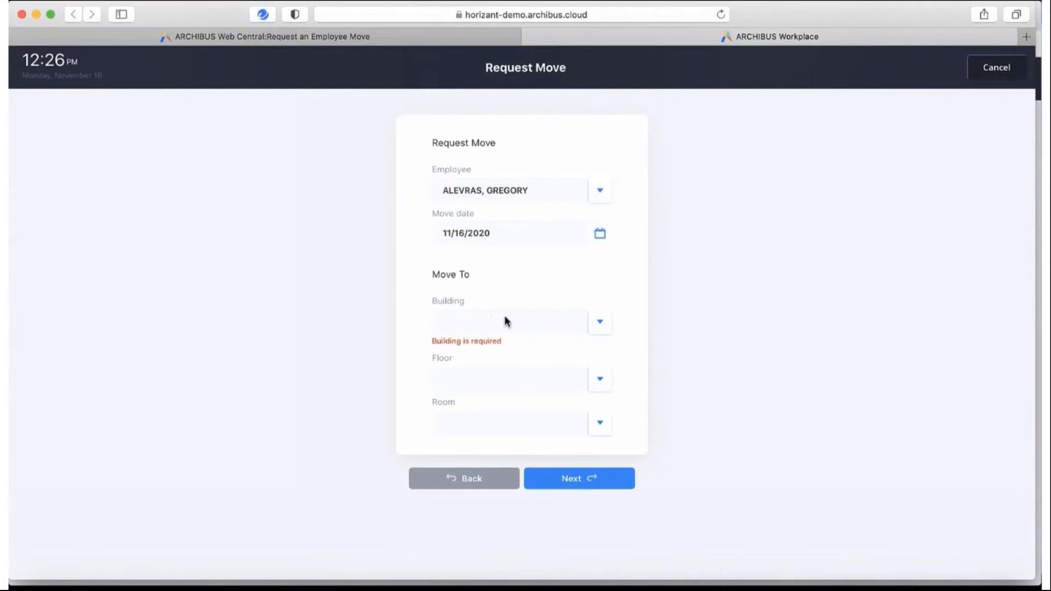
Step: Set the move destination to building TGD Technology Center (NC05) and the Fourth Floor
left_click(536, 327)
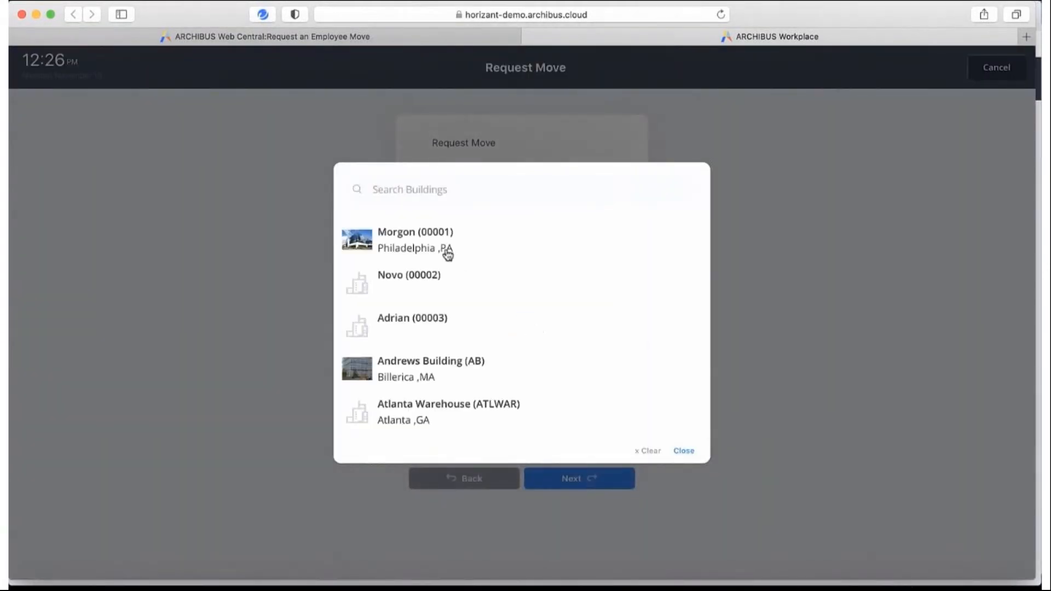
type("nc05")
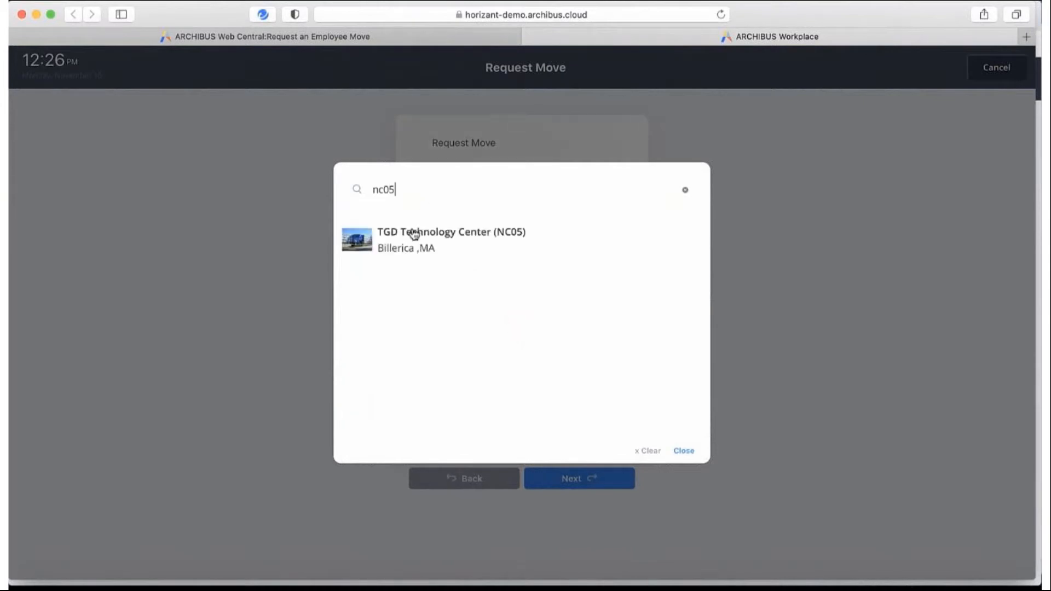
left_click(414, 234)
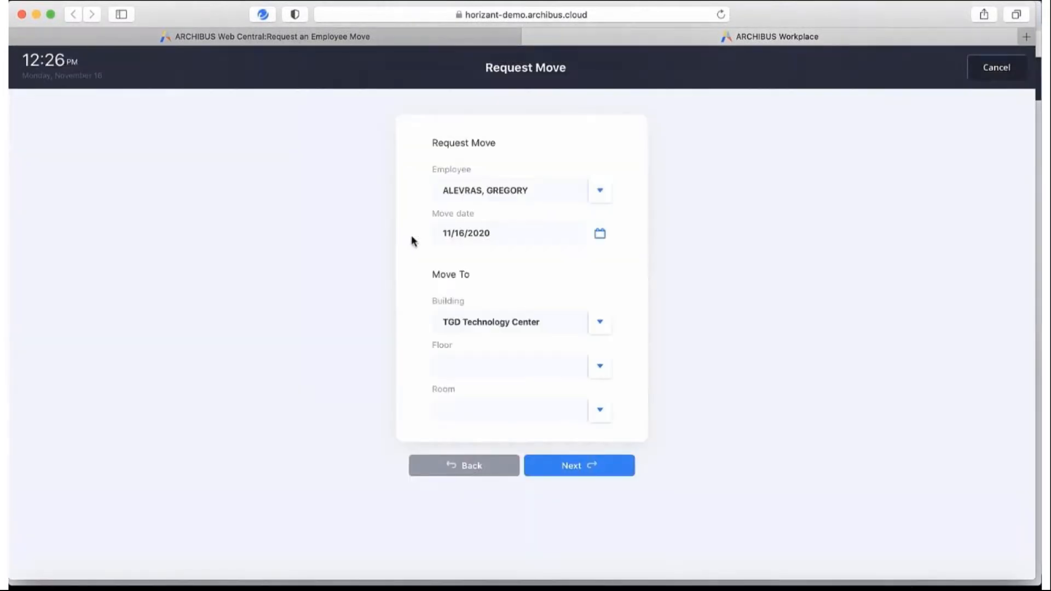
left_click(517, 366)
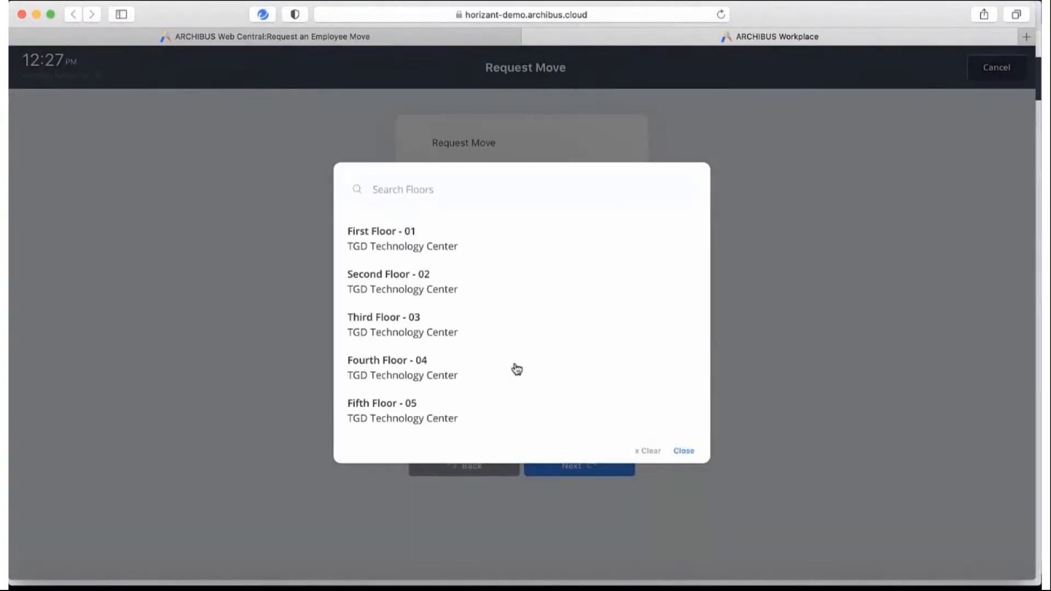
left_click(425, 364)
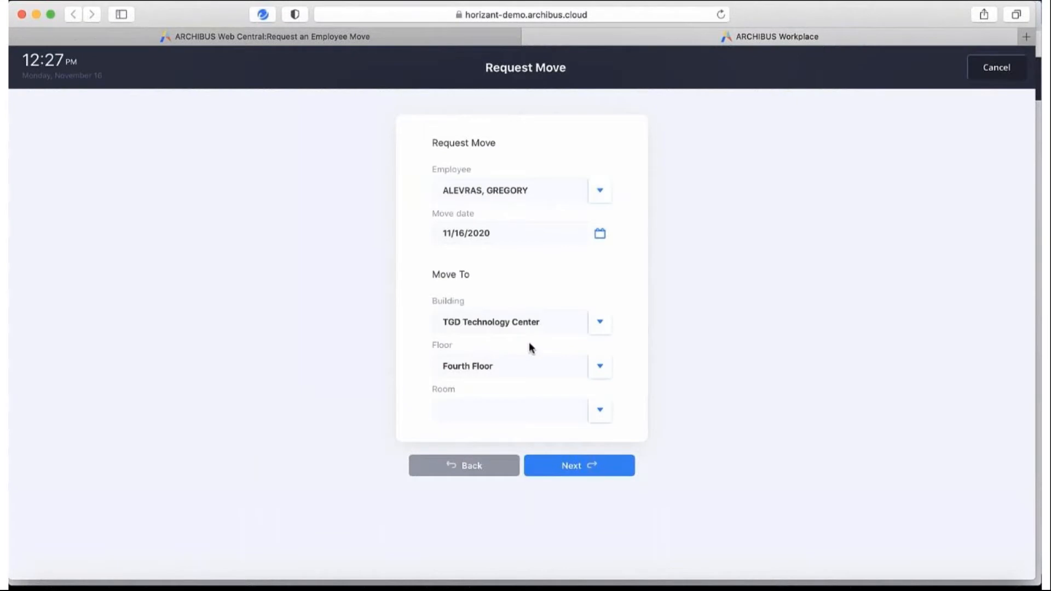
Step: Enter a special instruction to relocate the named employee and send the move request
left_click(570, 467)
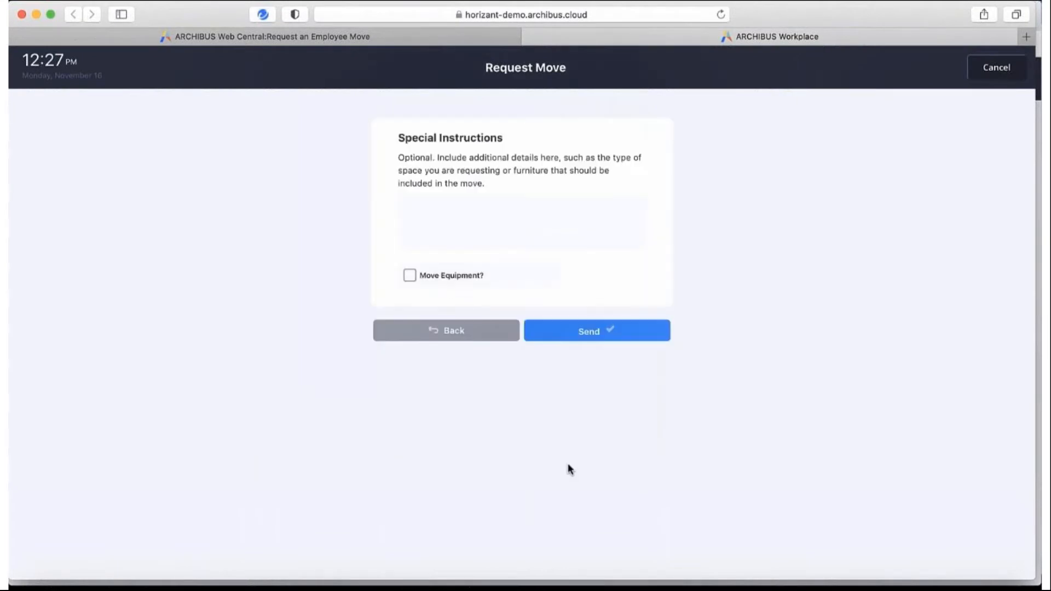
left_click(454, 217)
type("Relocate Gregory")
left_click(585, 335)
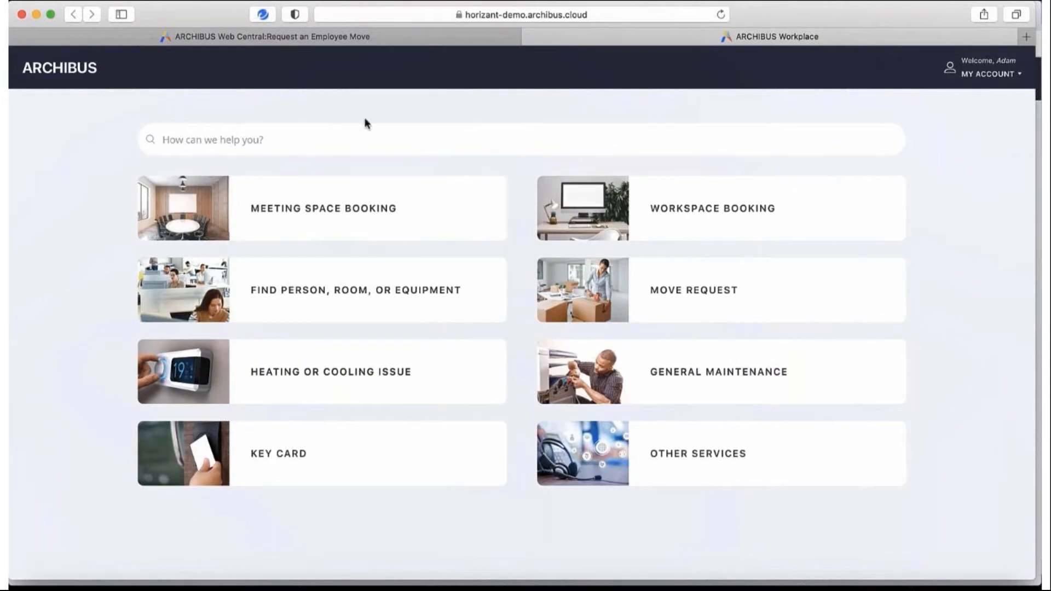
Step: Return to ARCHIBUS Web Central, list all moves in the Move Console without filter criteria, and expand the Requested group
left_click(196, 38)
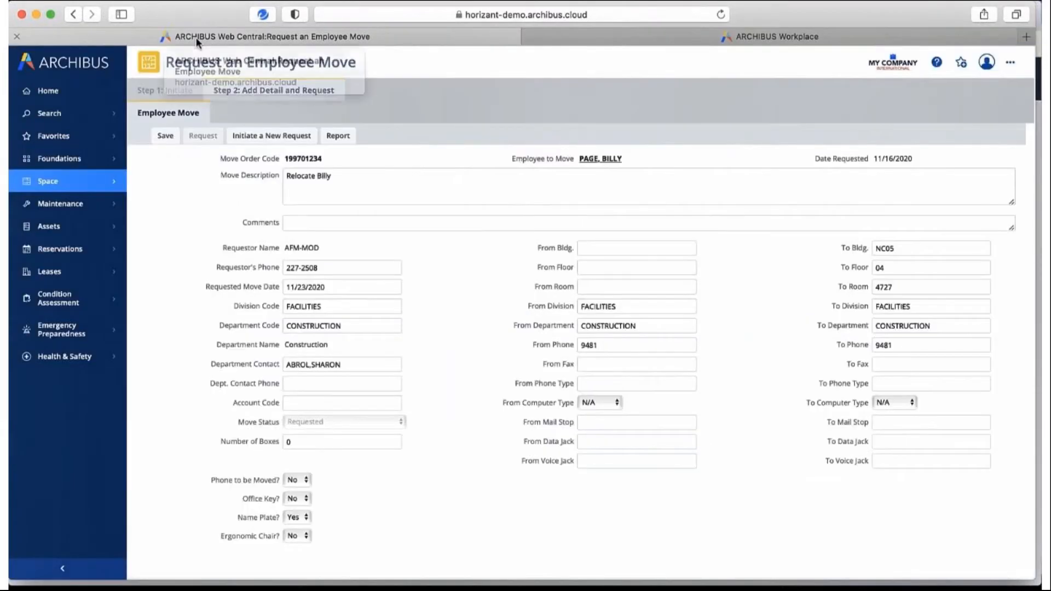
left_click(76, 190)
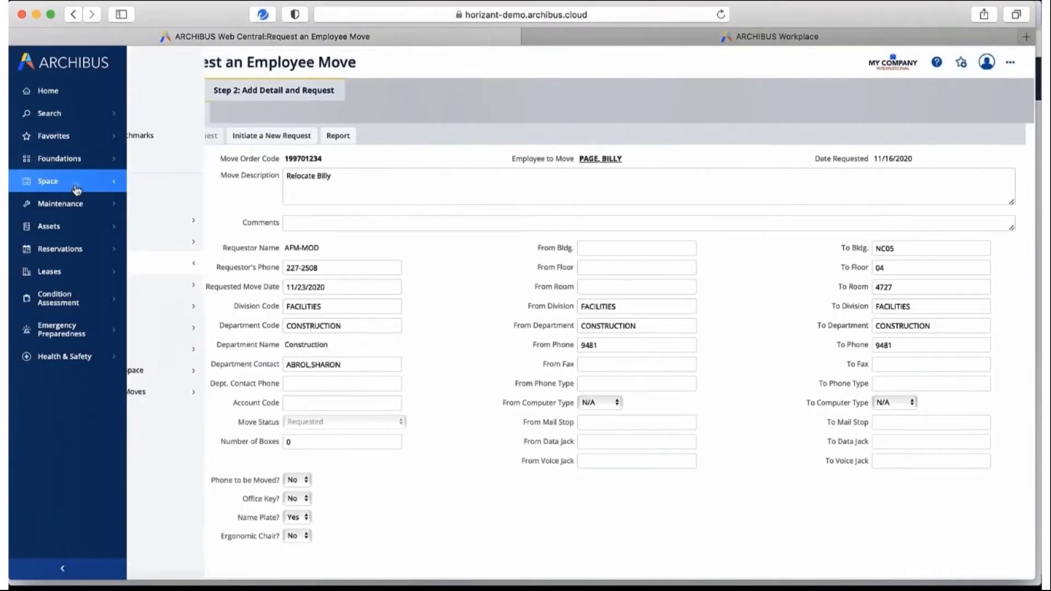
left_click(185, 160)
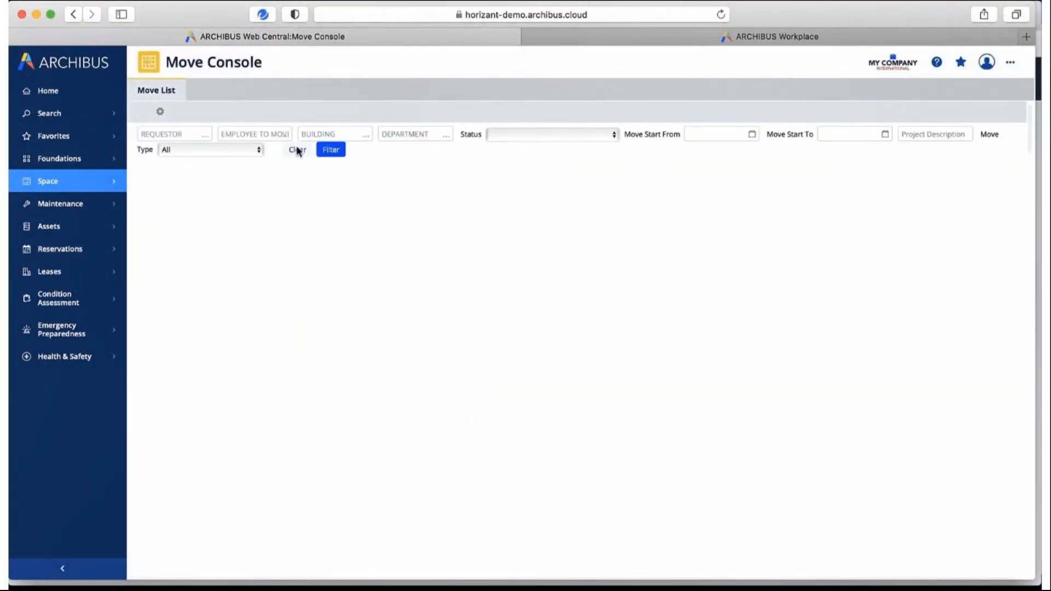
left_click(329, 151)
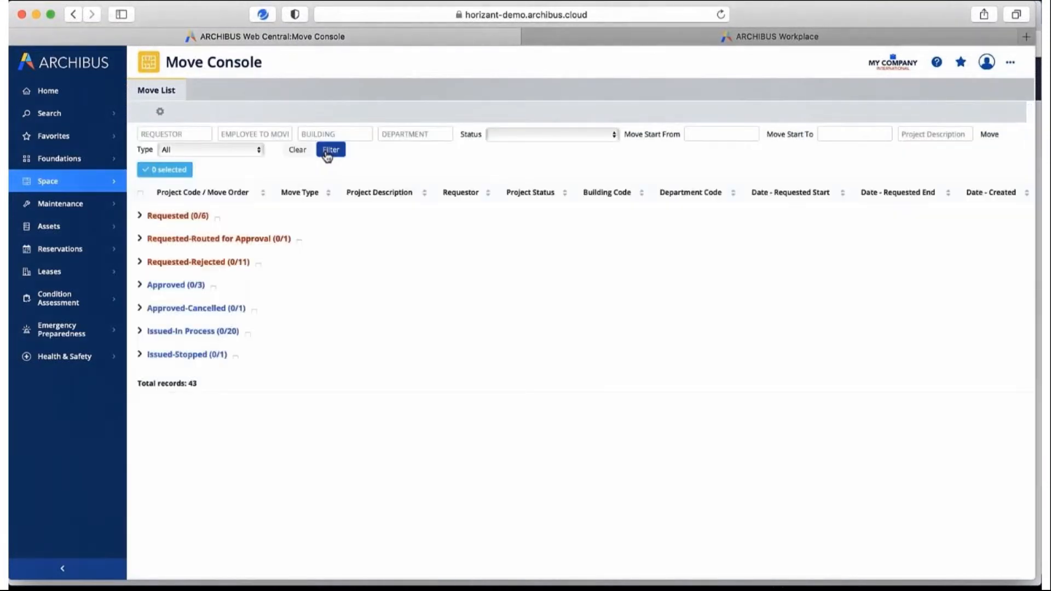
left_click(140, 217)
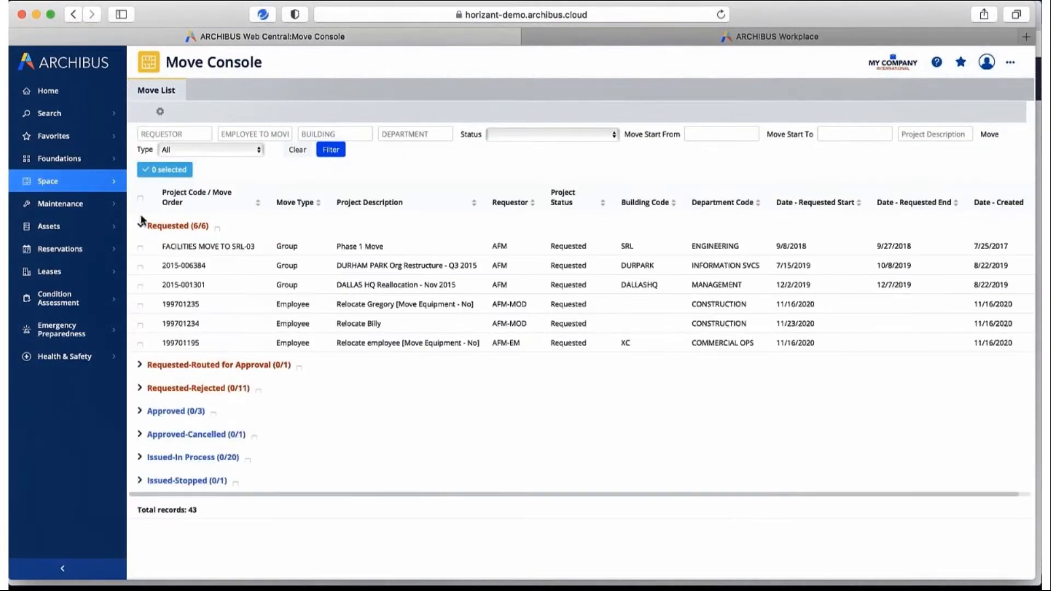
Step: Auto-approve the requested Construction employee move dated 11/23/2020 and return to the move list
left_click(186, 324)
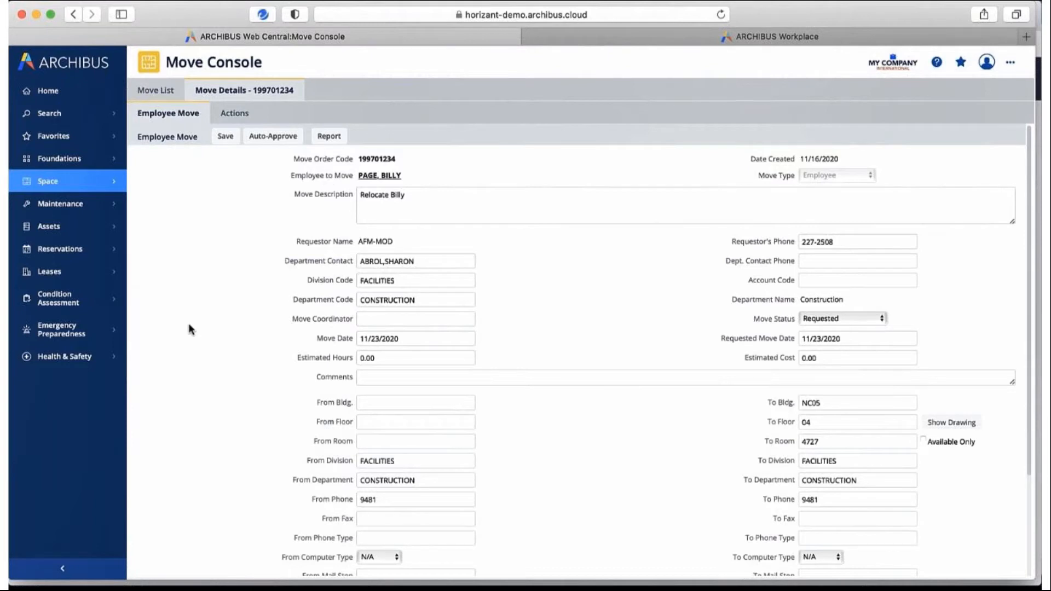
left_click(275, 137)
left_click(151, 92)
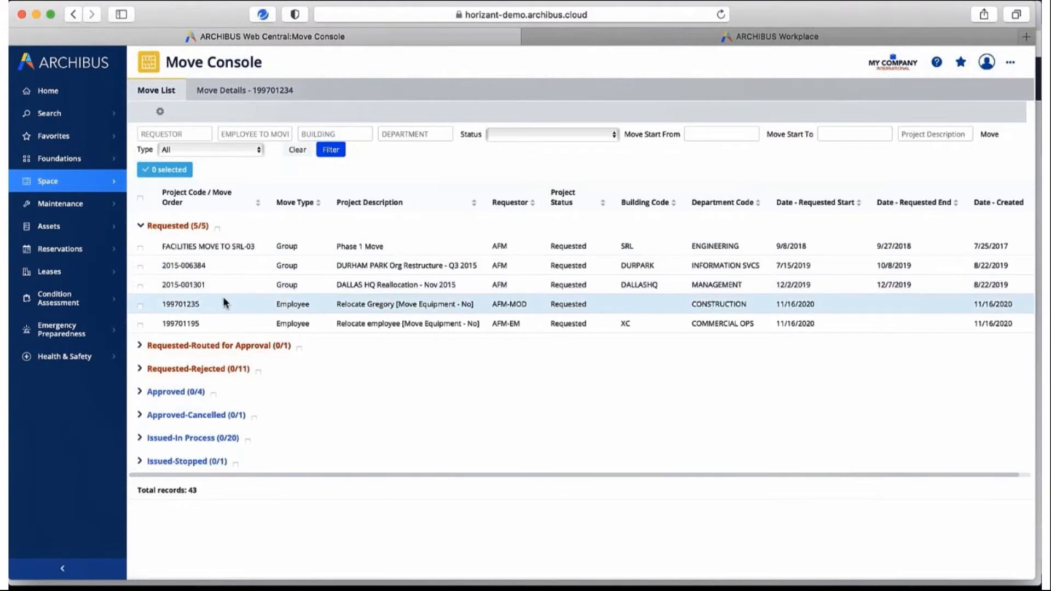
Step: Open the requested Construction employee move dated 11/16/2020, assign room 4716 from the floor drawing, and save the record
left_click(180, 304)
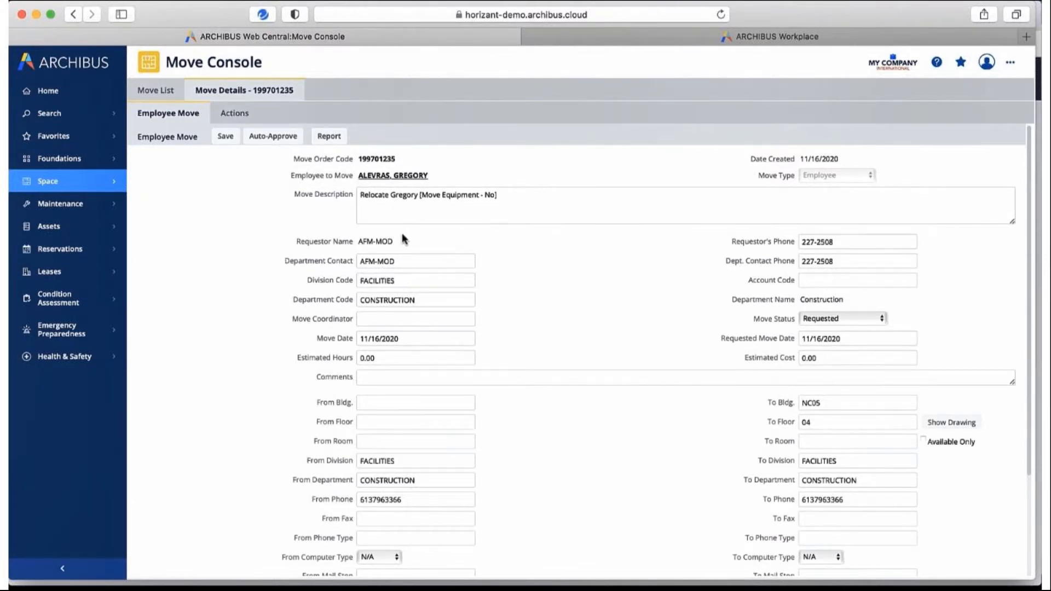
left_click(952, 425)
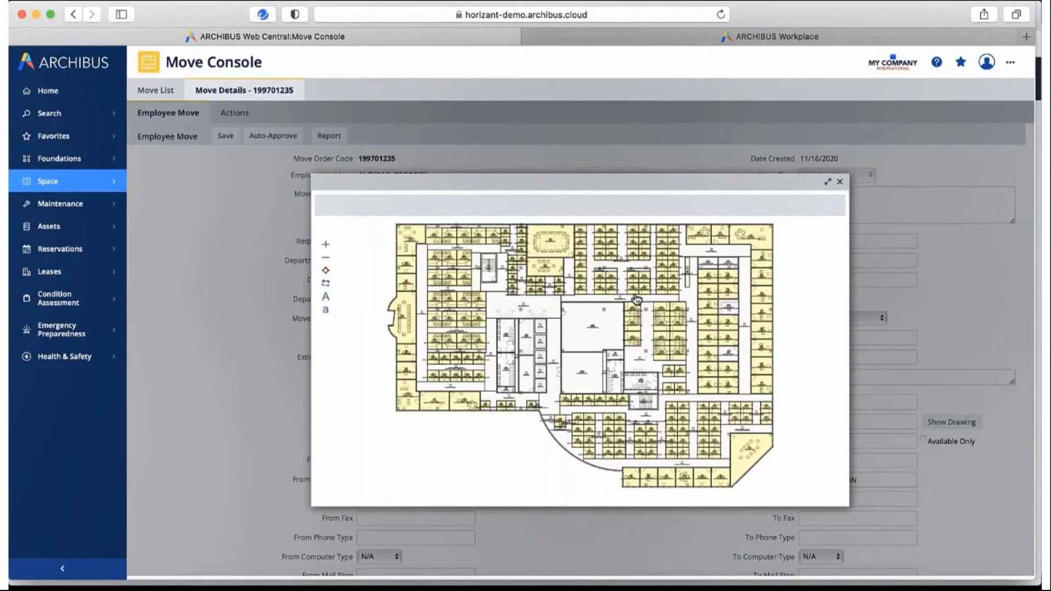
left_click(613, 296)
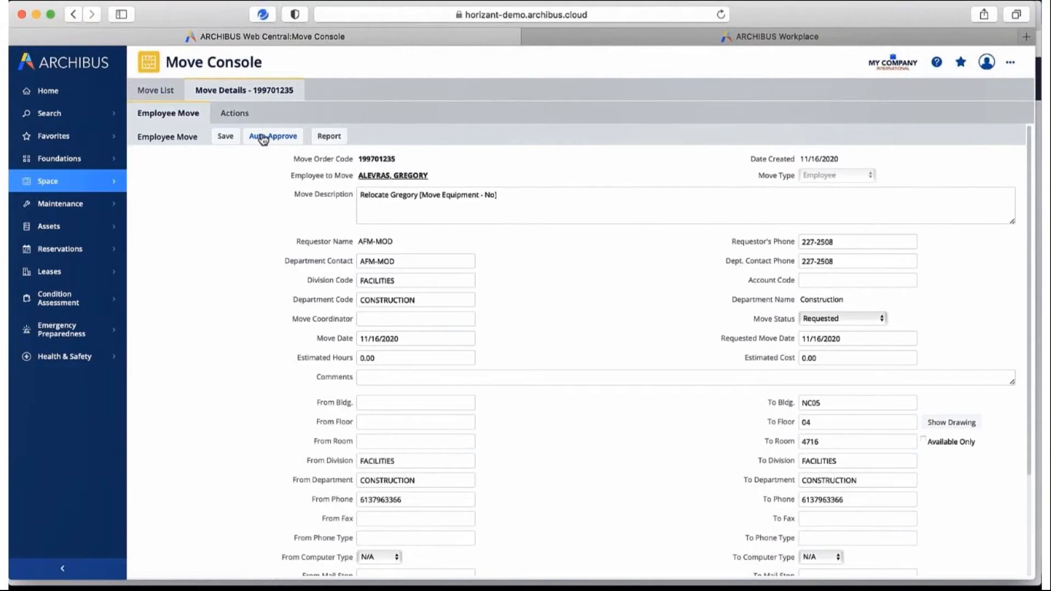
left_click(225, 137)
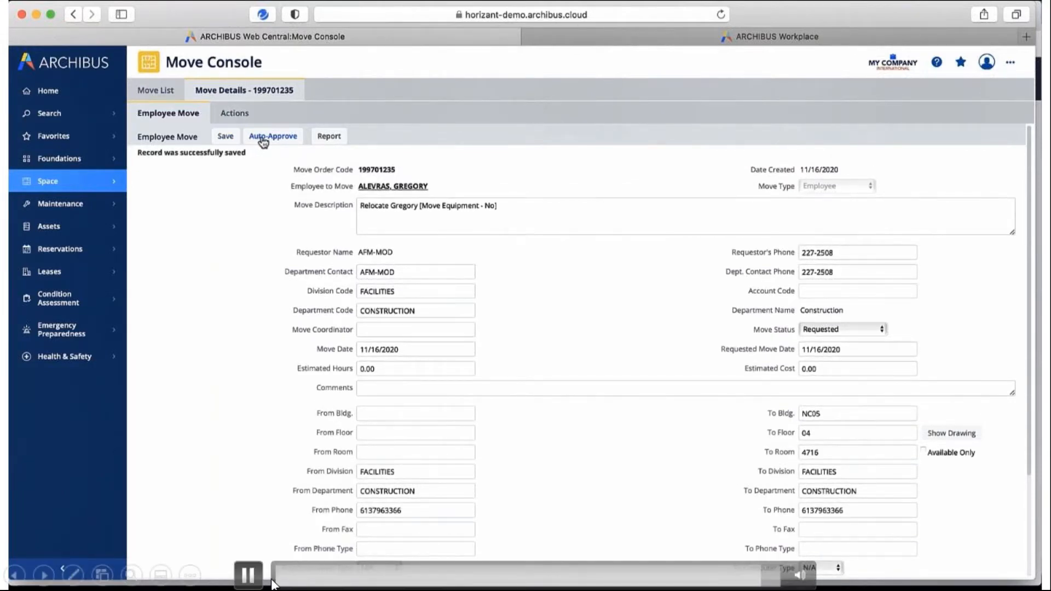
Step: Auto-approve the open Construction employee move dated 11/16/2020, and expand the Approved group in the move list
left_click(264, 141)
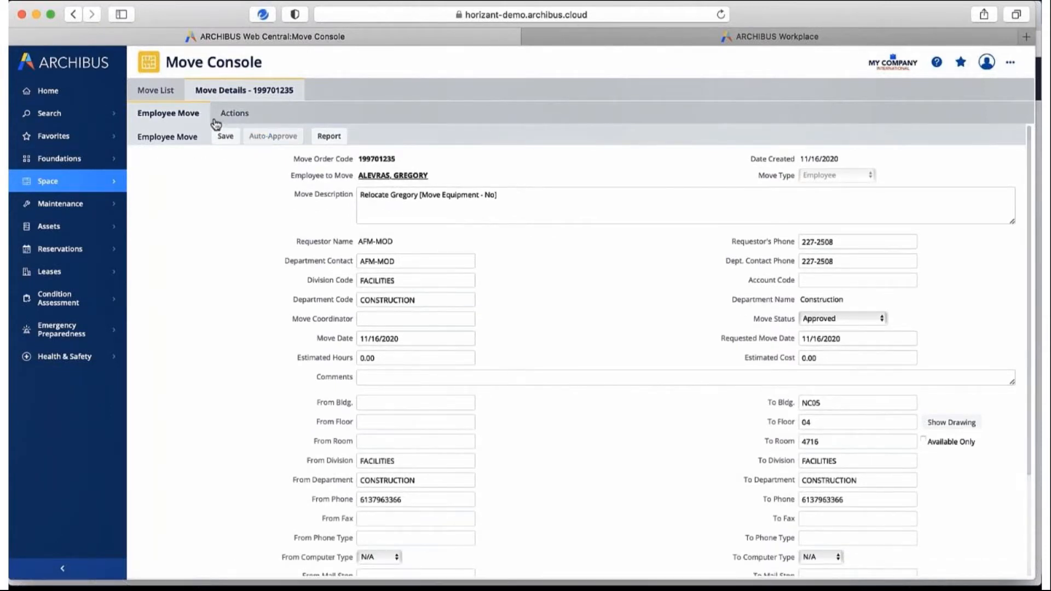
left_click(157, 92)
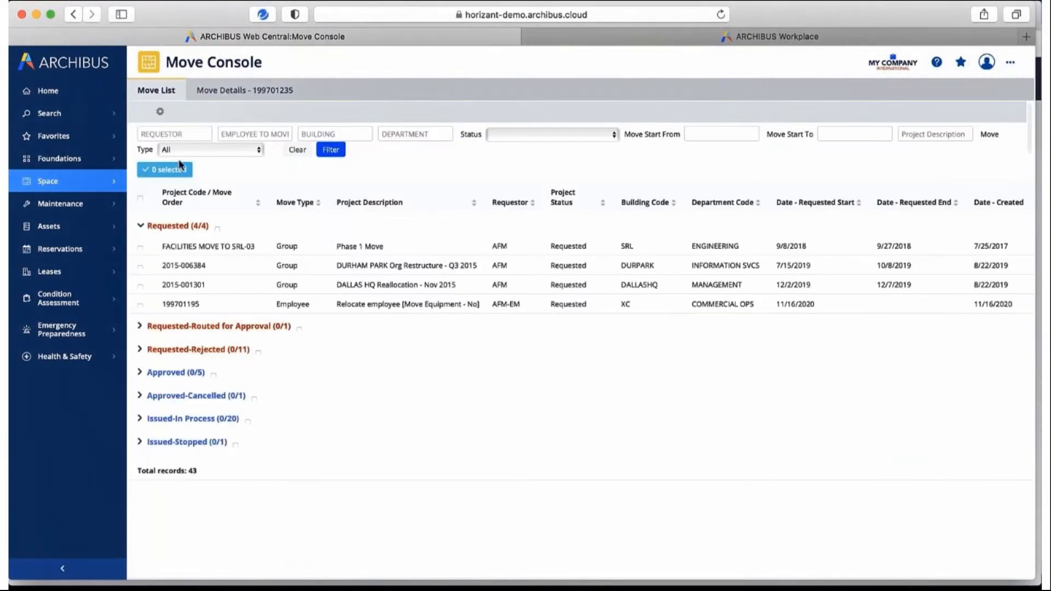
left_click(140, 373)
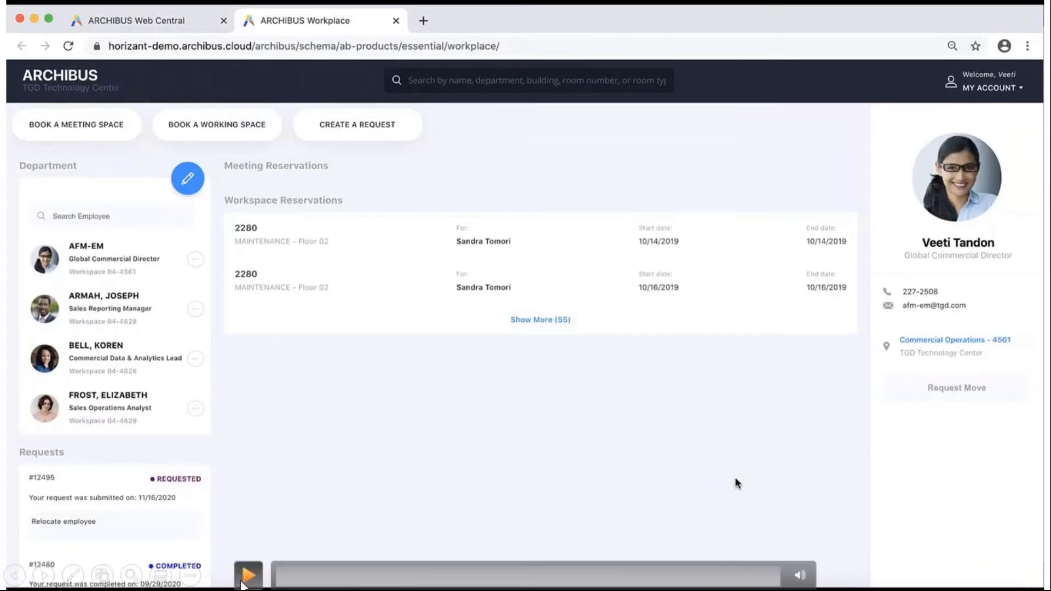
Step: Search the Workplace move request's employee list by partial first name and select the employee to relocate
left_click(246, 576)
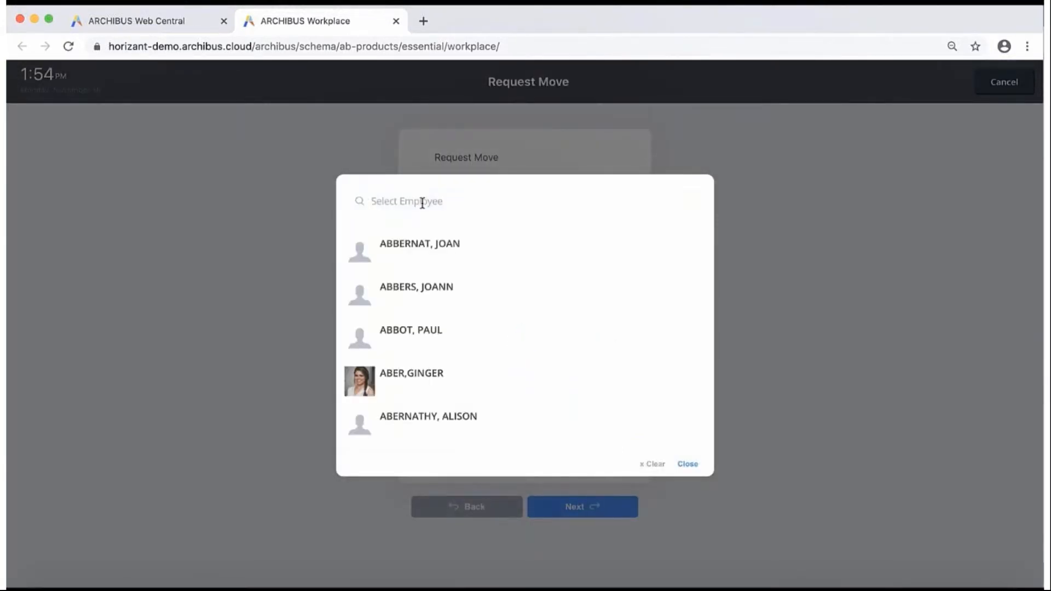
key("BackSpace")
key("BackSpace")
type("and")
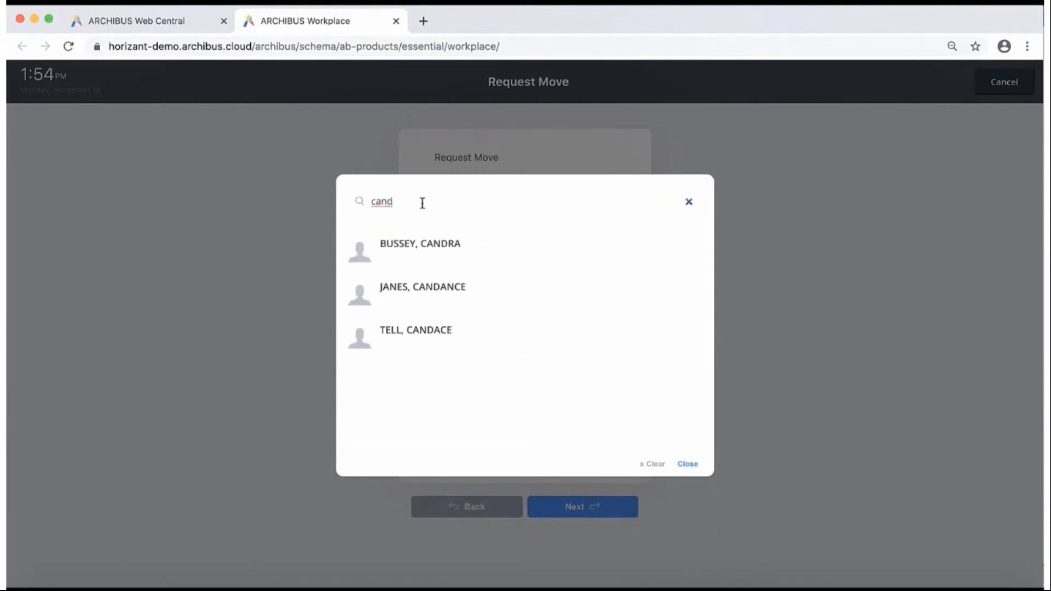
left_click(418, 332)
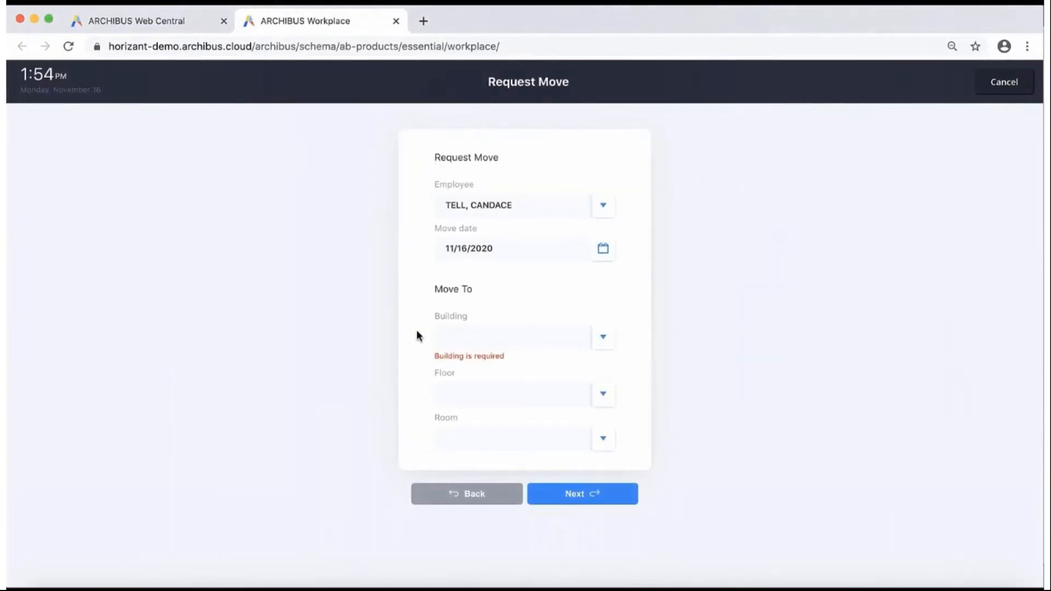
Step: Set the move request's destination building to TGD Technology Center (NC05)
left_click(528, 344)
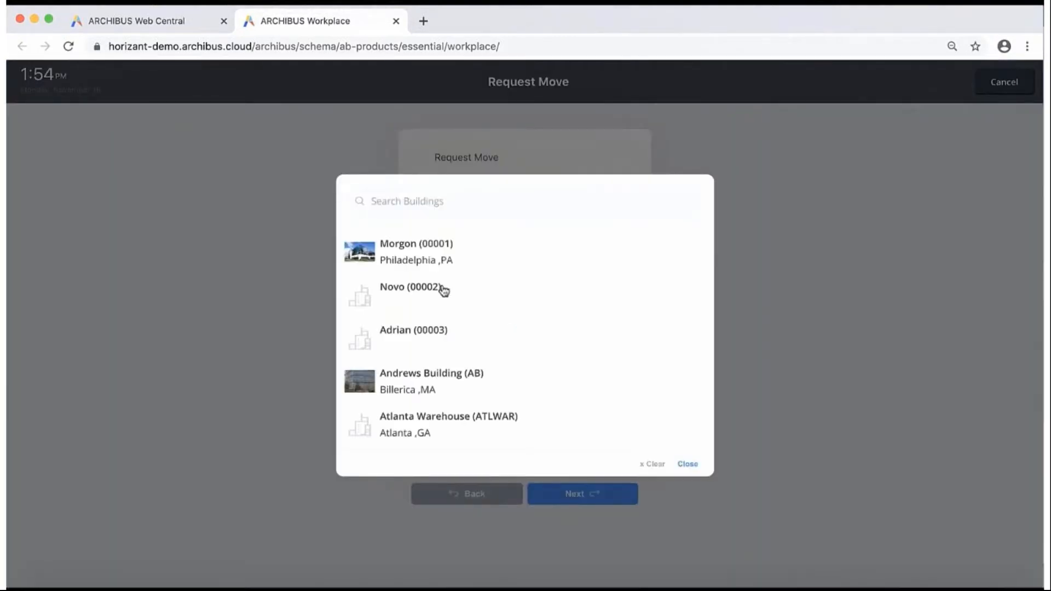
left_click(402, 202)
type("nc05")
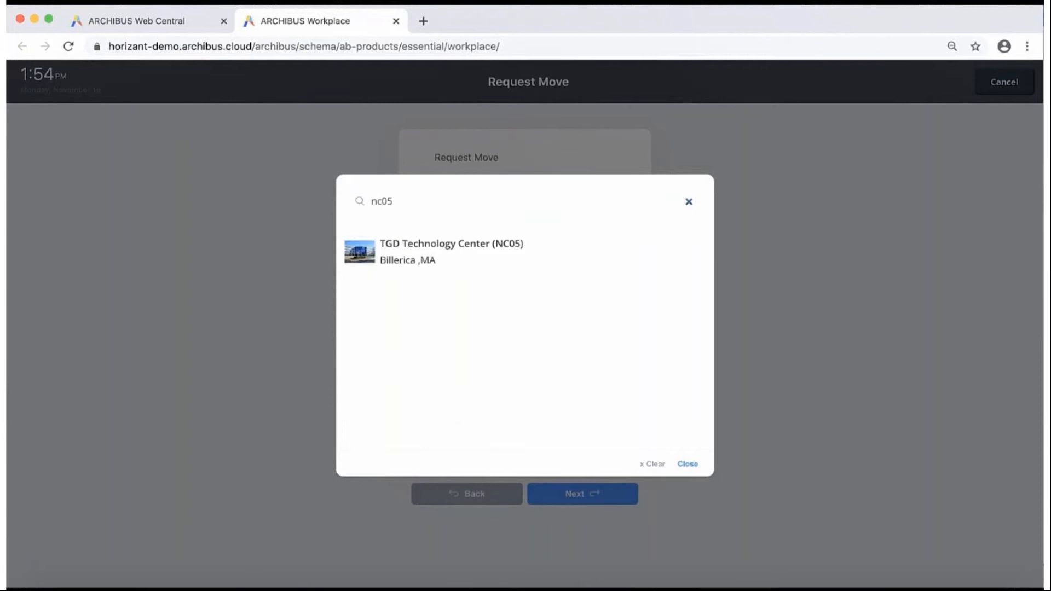
left_click(410, 251)
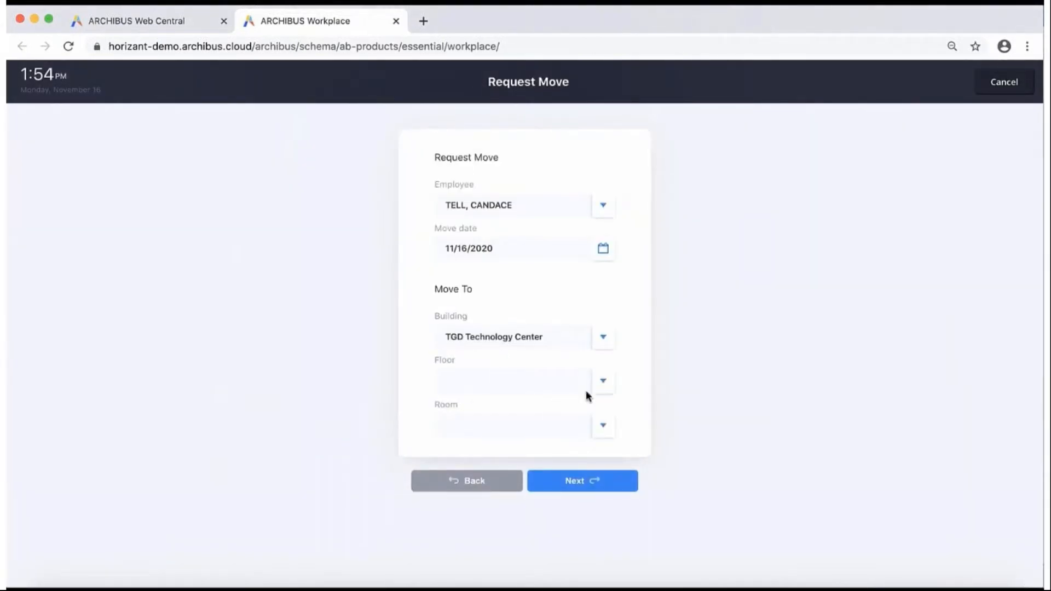
Step: Set the destination floor to Fourth Floor and send the move request without a room or special instructions
left_click(604, 383)
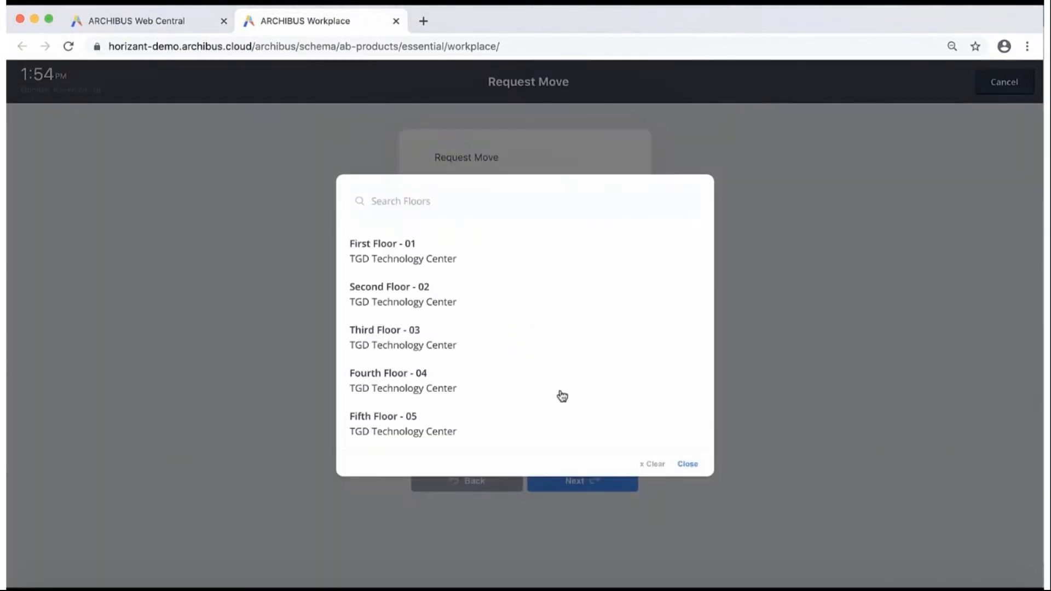
left_click(416, 378)
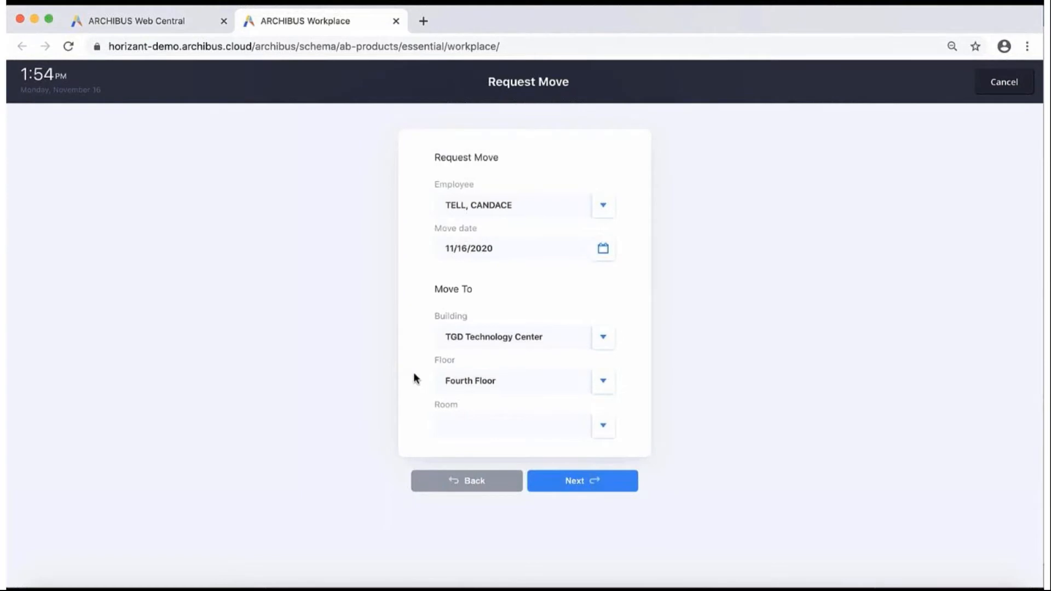
left_click(577, 483)
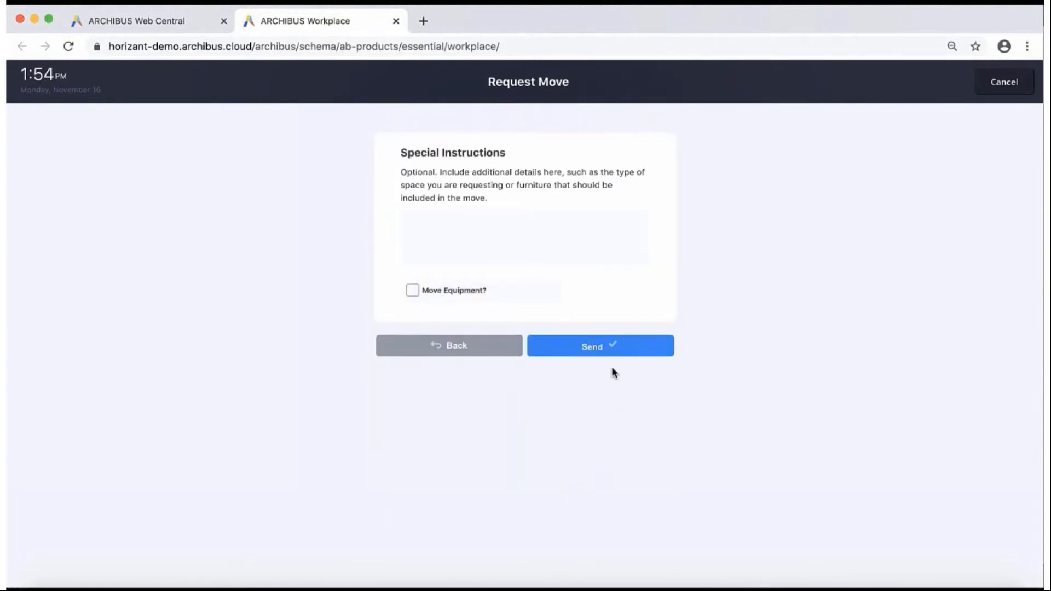
left_click(594, 355)
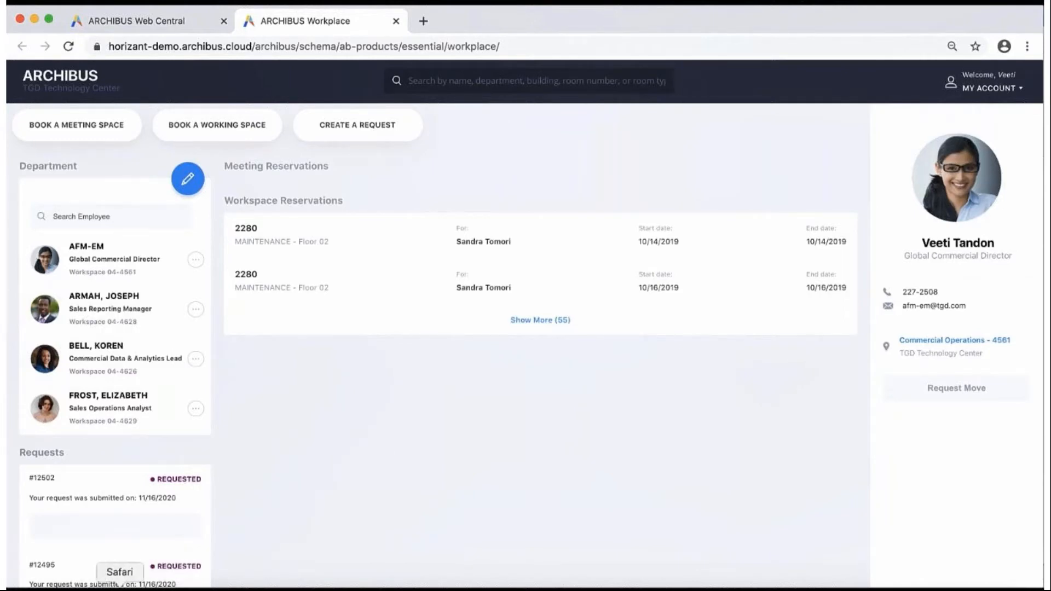
Step: Switch to ARCHIBUS Web Central in Safari and open a new group move request
left_click(119, 587)
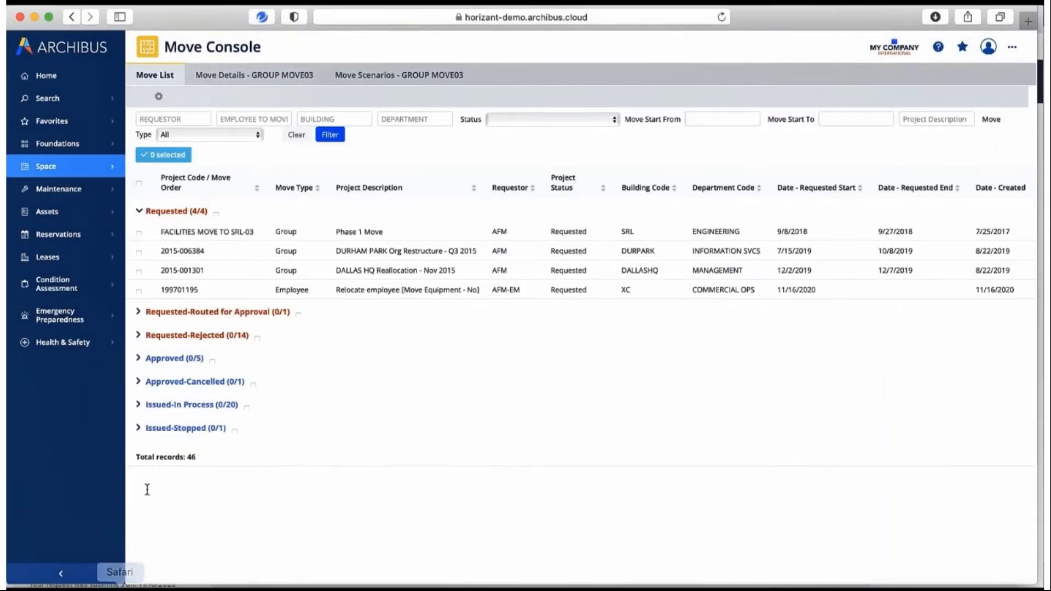
left_click(55, 169)
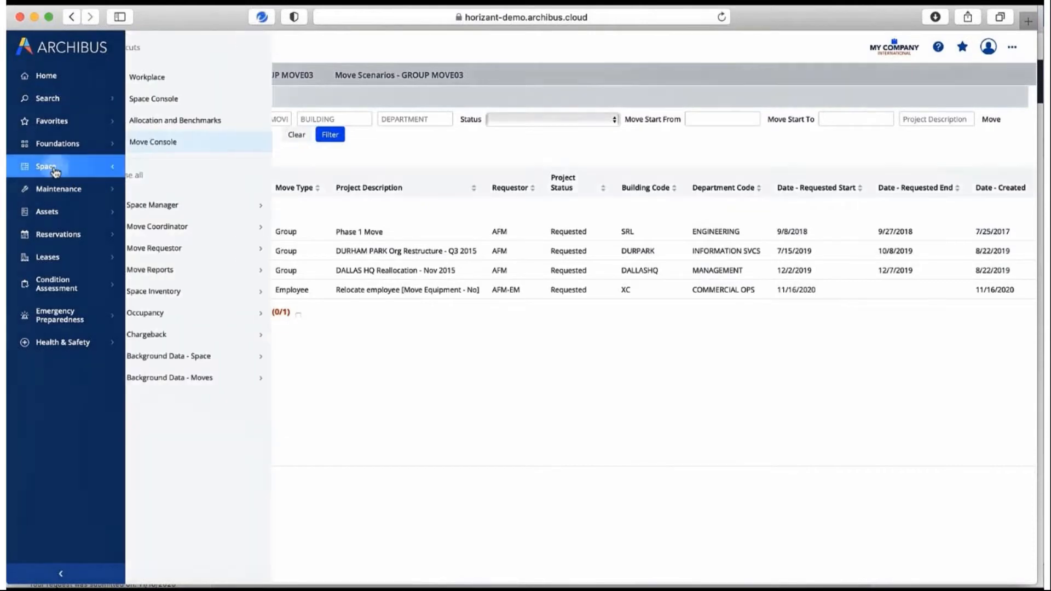
left_click(169, 250)
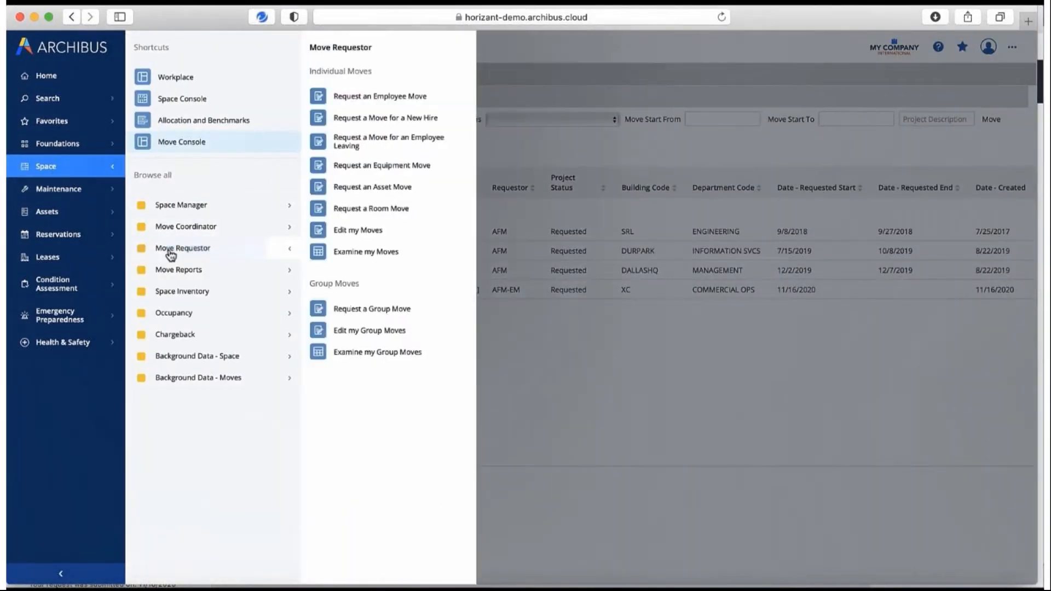
left_click(348, 311)
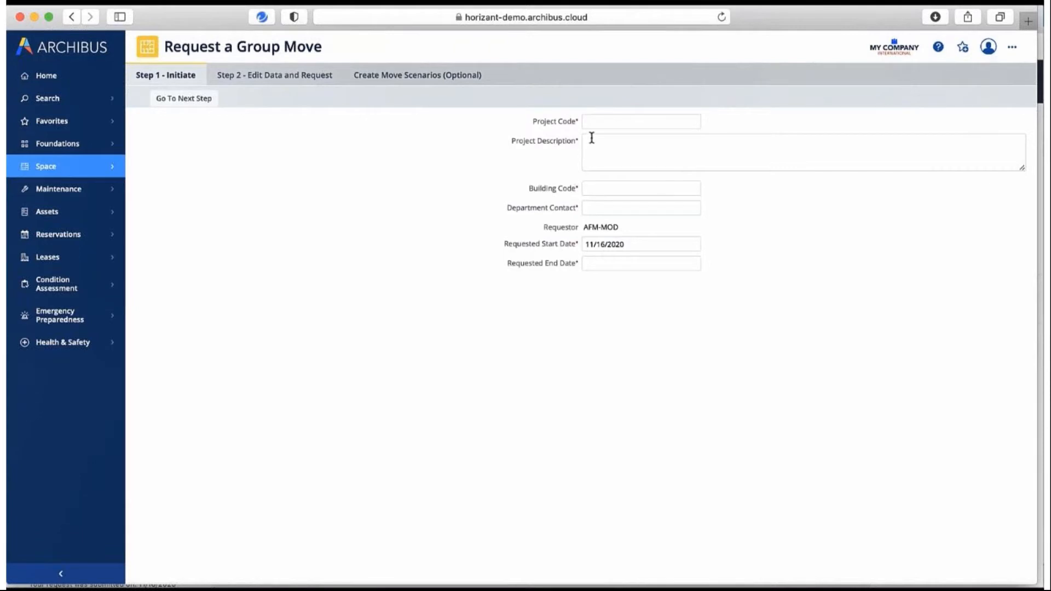
Step: Enter the project code FACILITIES GROUP MOVE and the project description "Relocate Facilities to NC05"
left_click(599, 123)
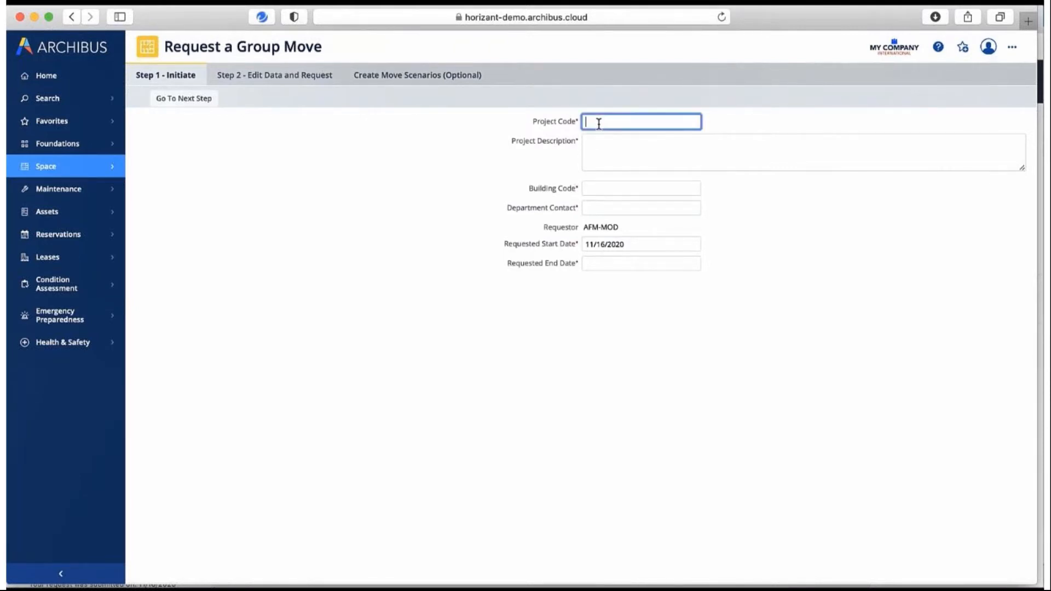
type("FACILITIES GROUP MOVE")
left_click(614, 144)
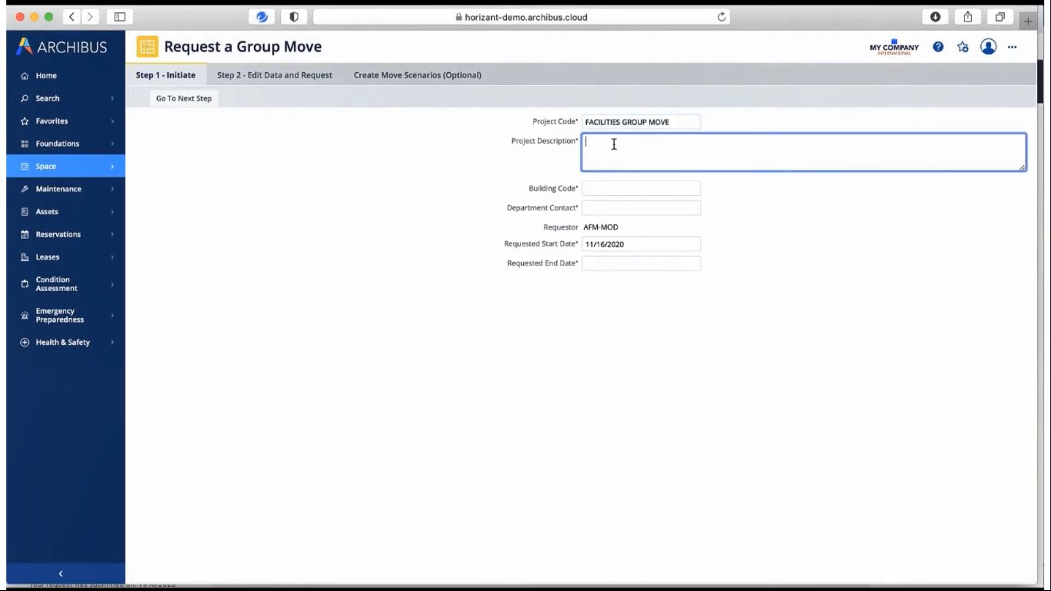
type("Relocate Facilities to NC05")
Step: Set the group move's building code to NC05 and fill in the department contact's name
left_click(638, 193)
type("NC")
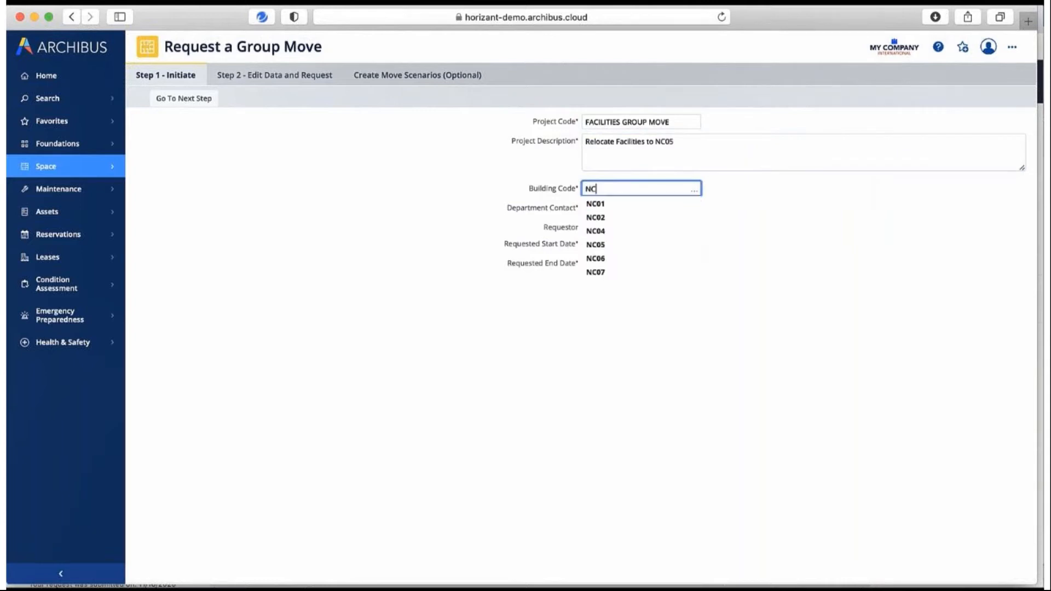
type("05")
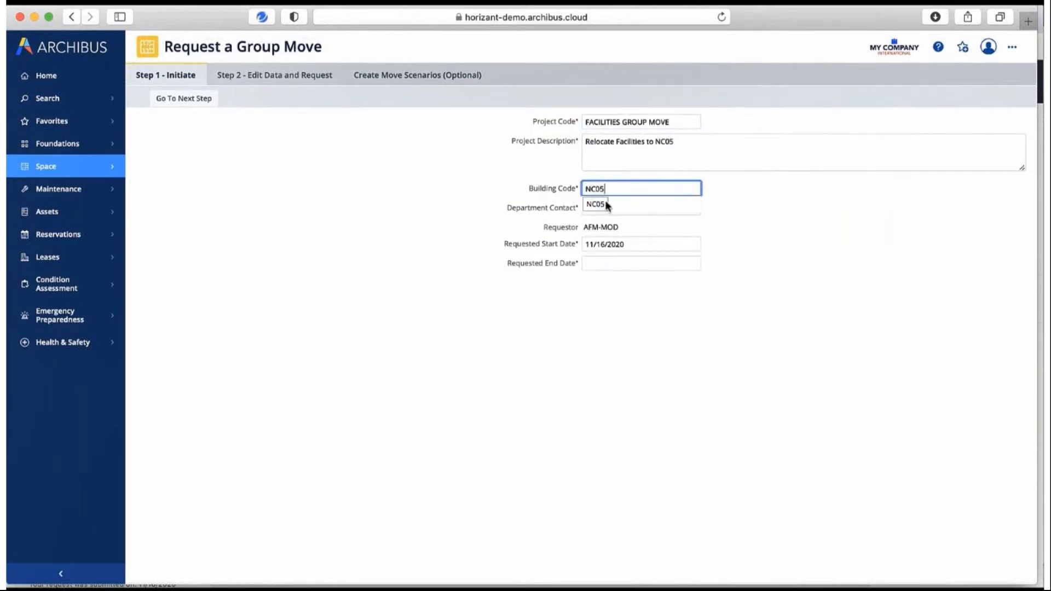
left_click(603, 204)
left_click(606, 208)
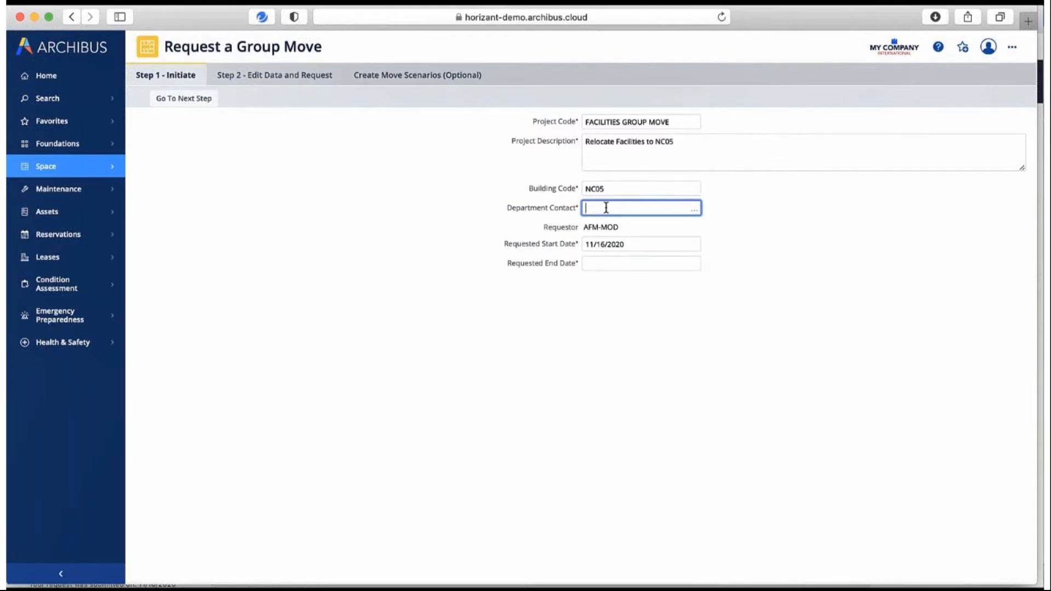
type("ABER")
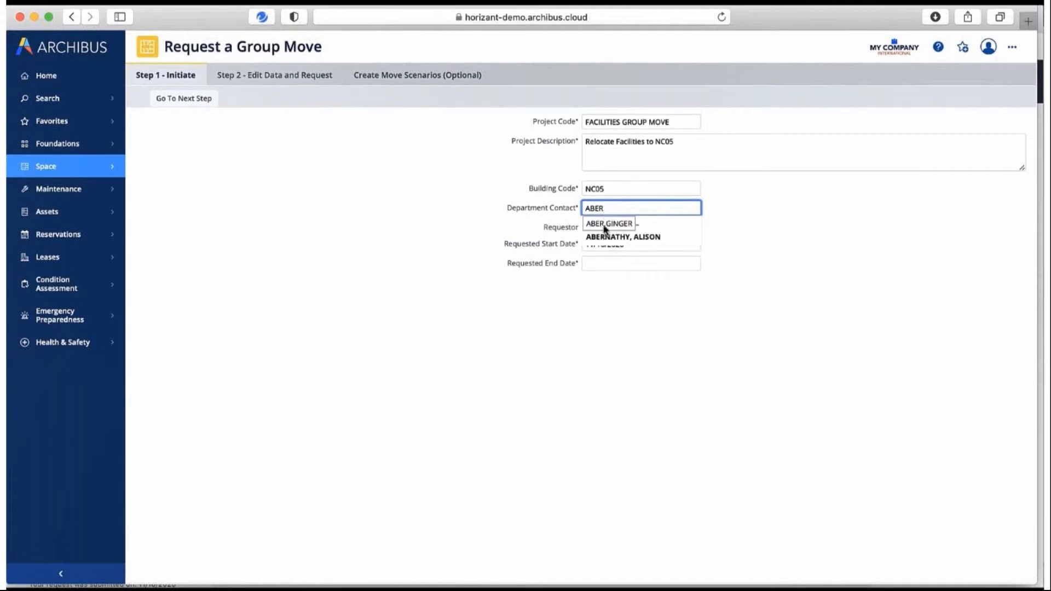
left_click(608, 223)
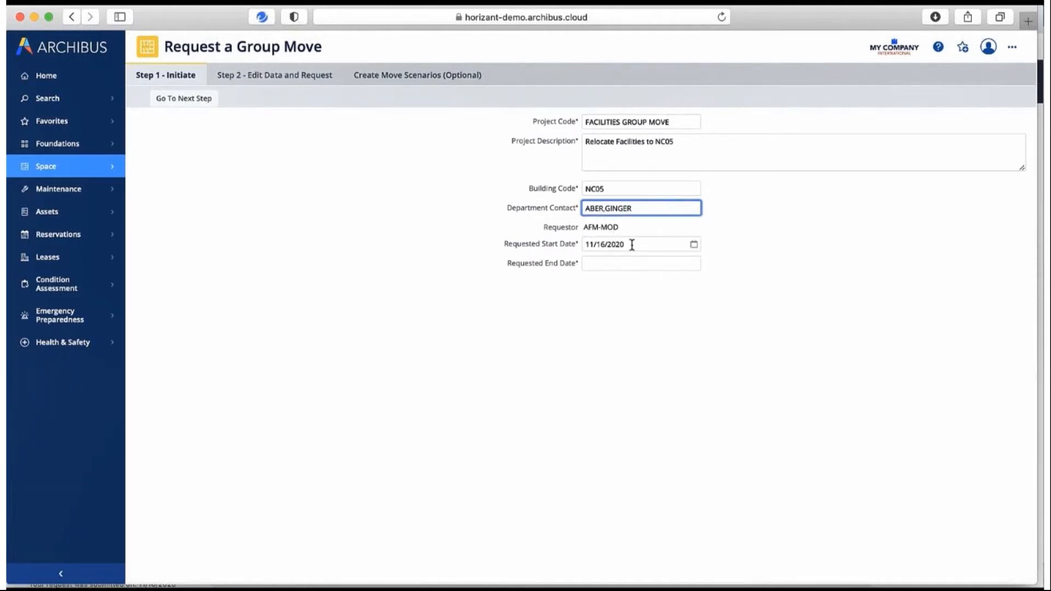
Step: Set the requested start date to 11/27/2020 and end date to 11/30/2020, and proceed to editing the group move data
left_click(694, 245)
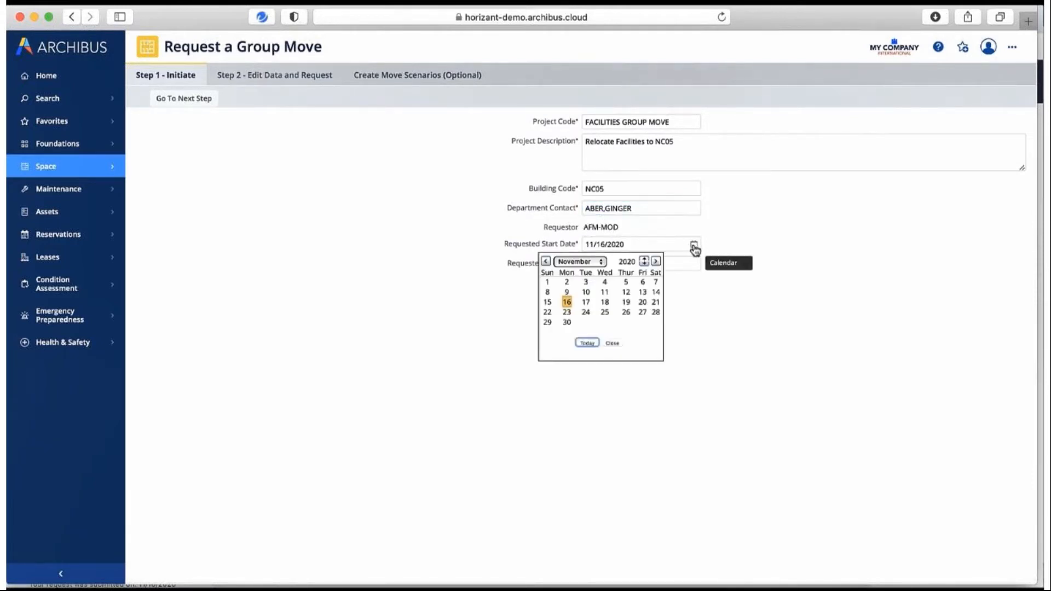
left_click(643, 313)
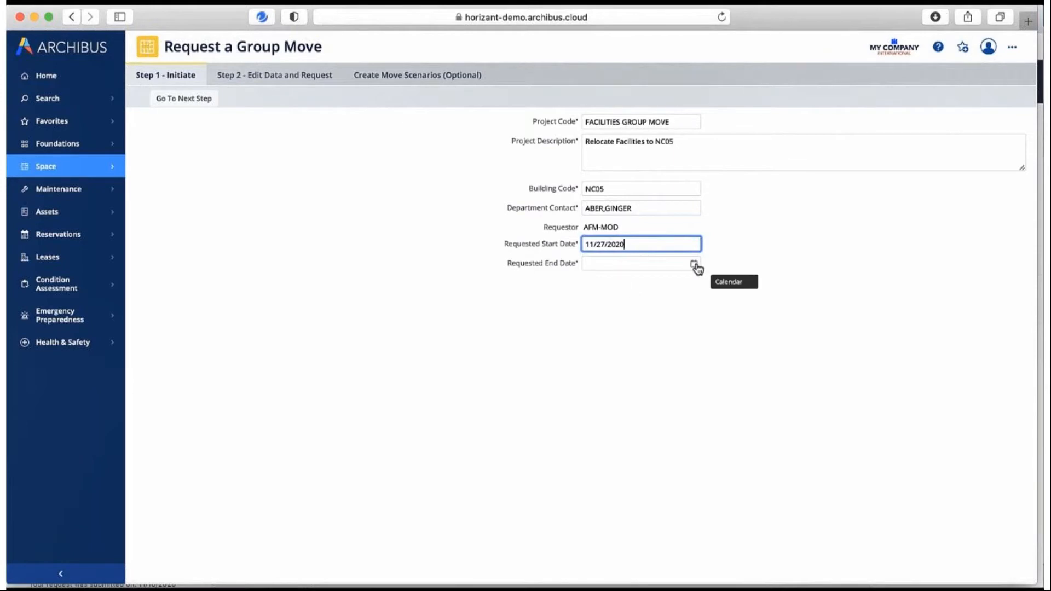
left_click(694, 264)
left_click(567, 342)
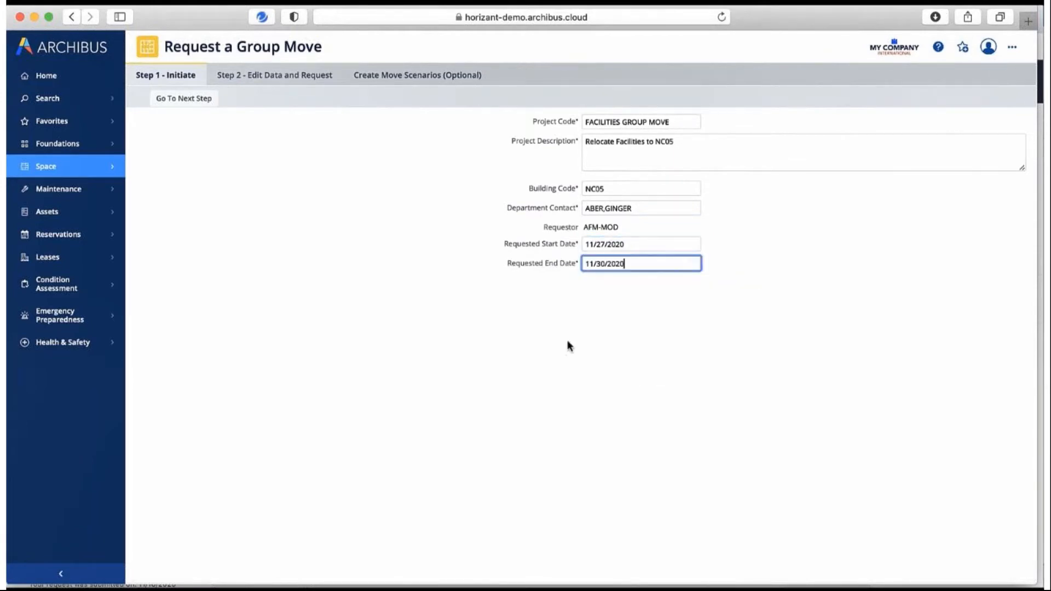
left_click(187, 99)
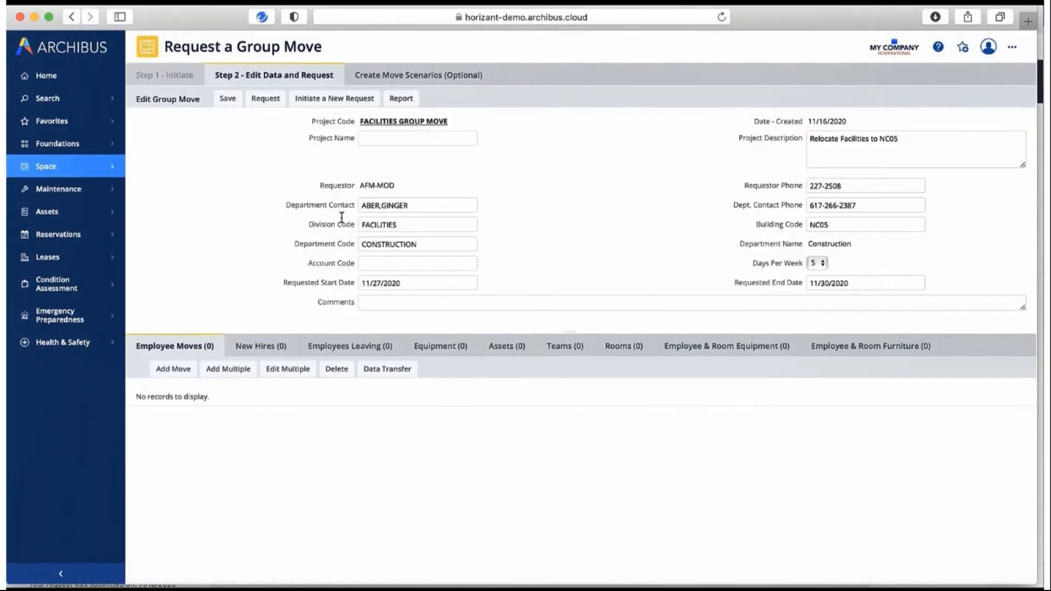
Step: Add all FACILITIES CONSTRUCTION employees from building HQ for a move to NC05 on 11/27/2020, and submit the group move request
left_click(236, 370)
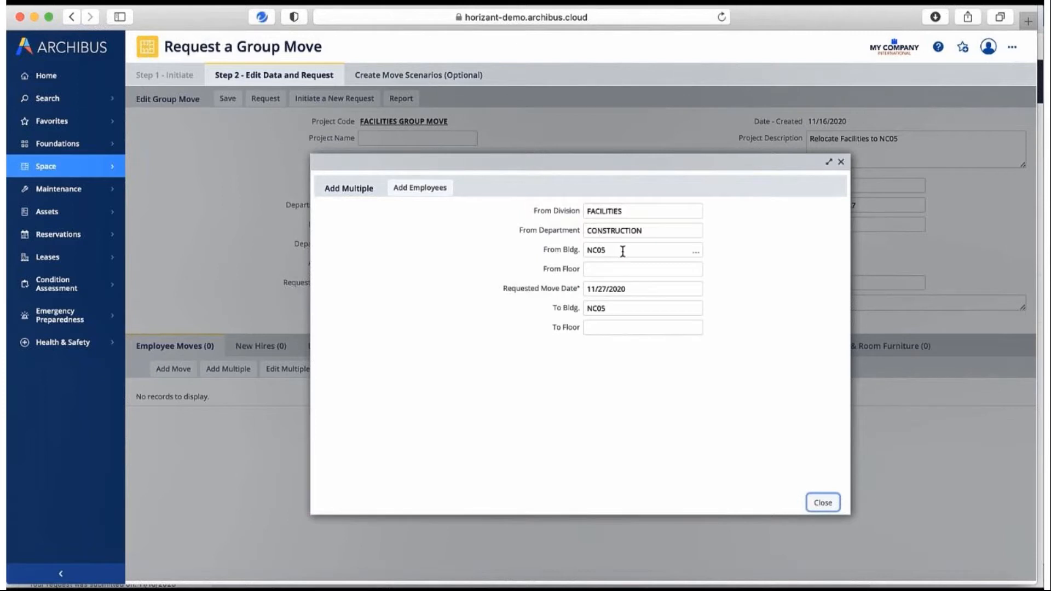
left_click_drag(621, 250, 562, 250)
type("HQ")
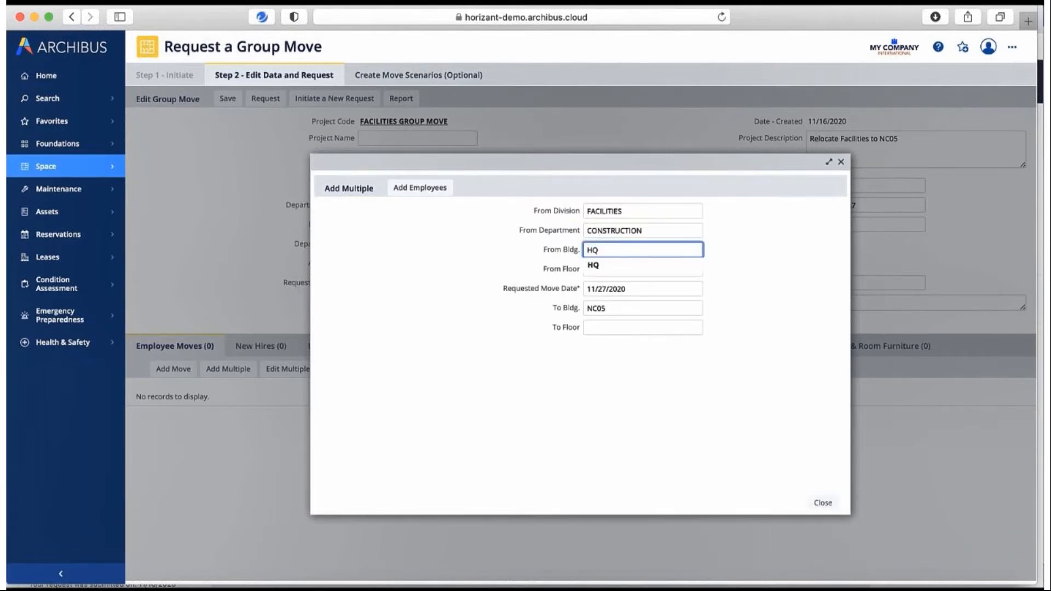
left_click(592, 266)
left_click(426, 195)
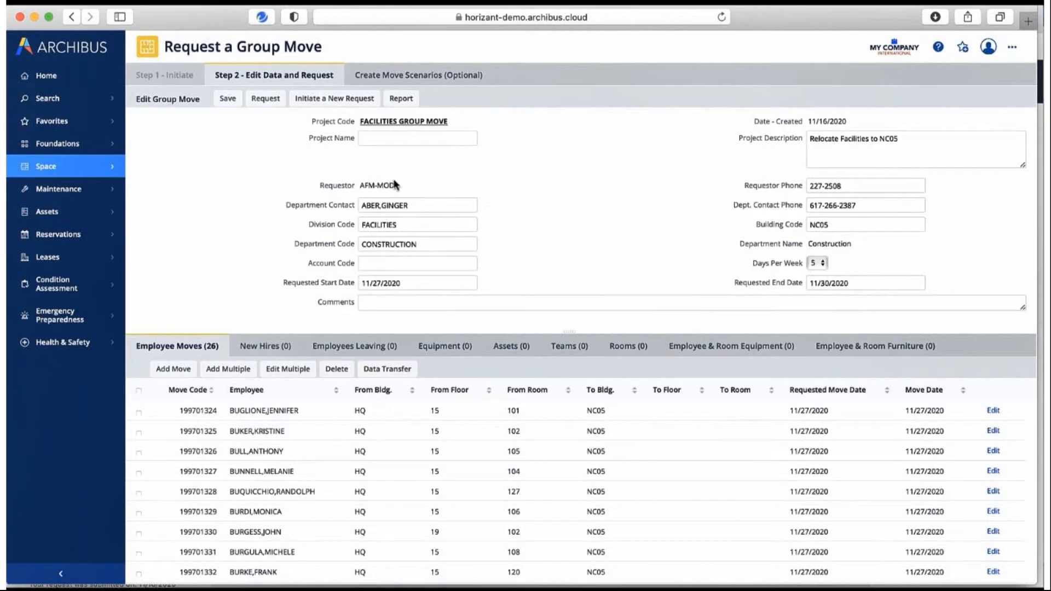
left_click(263, 100)
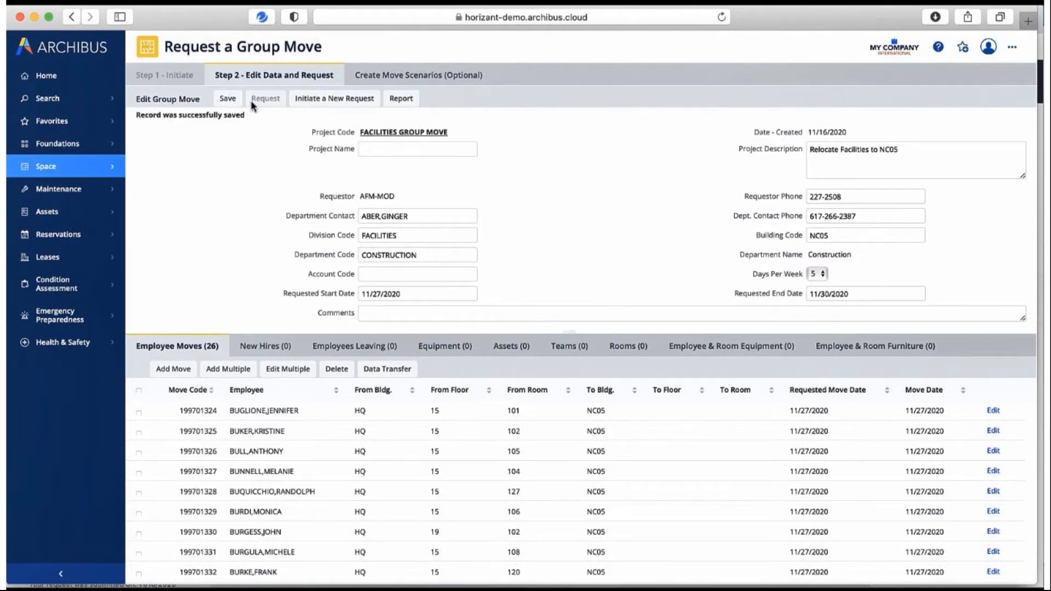
Step: Open the Move Console and list all moves without filter criteria
left_click(46, 170)
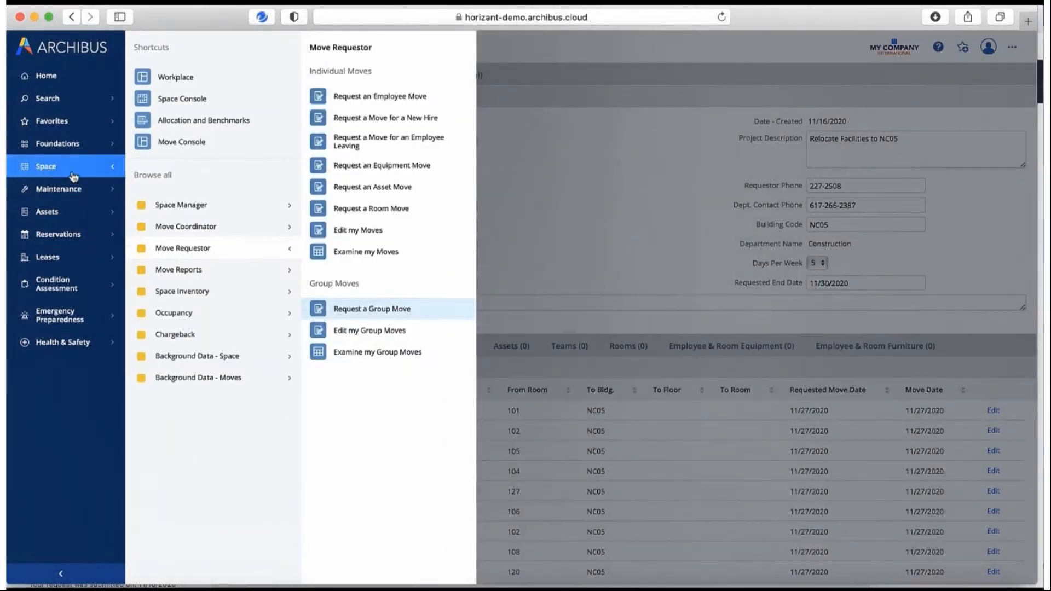
left_click(174, 142)
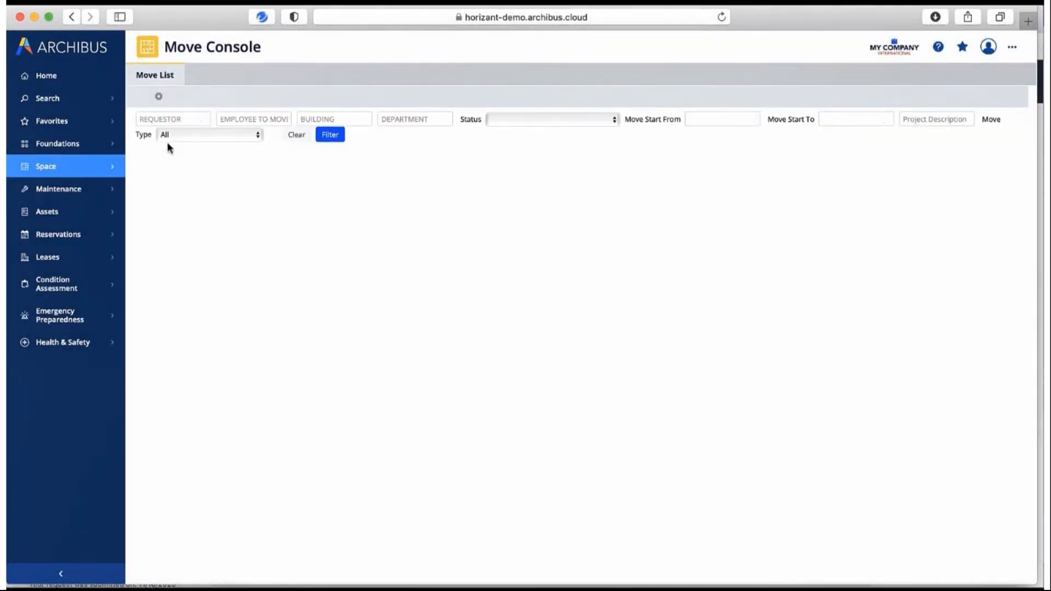
left_click(329, 136)
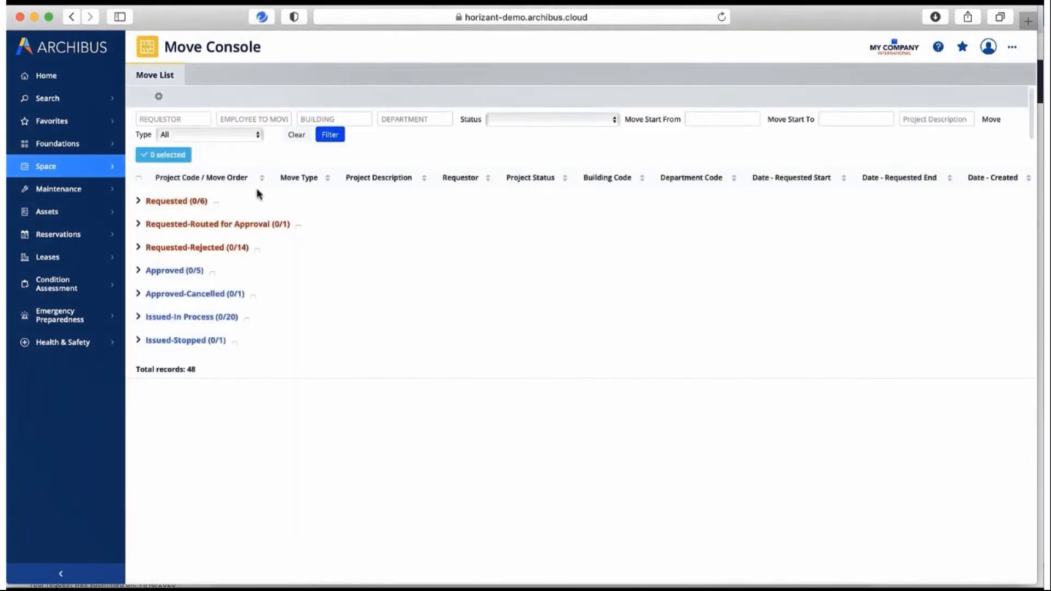
Step: Review the details of the requested FACILITIES GROUP MOVE and return to the move list
left_click(139, 202)
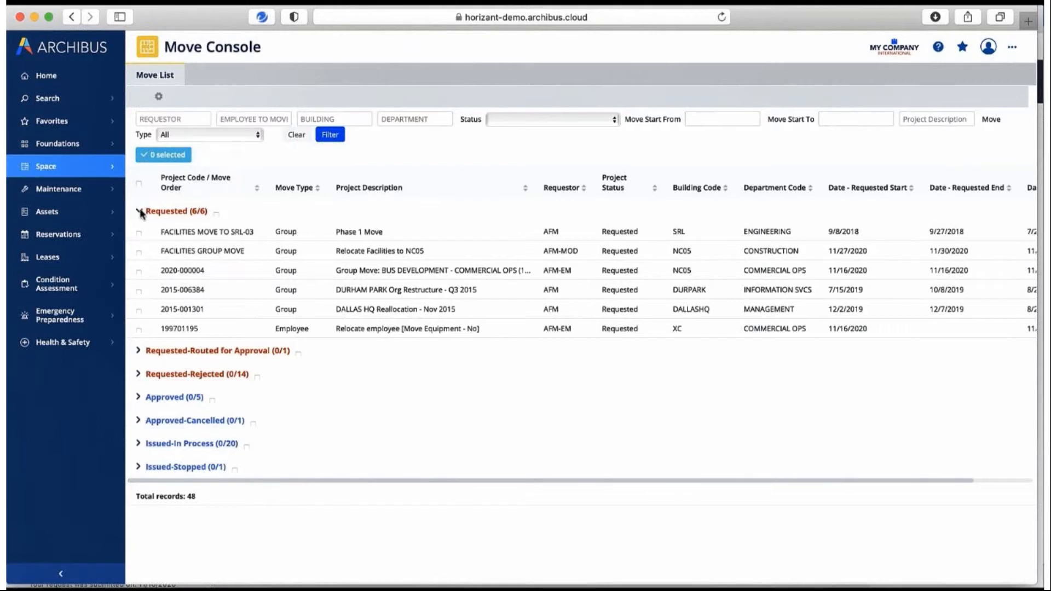
left_click(163, 250)
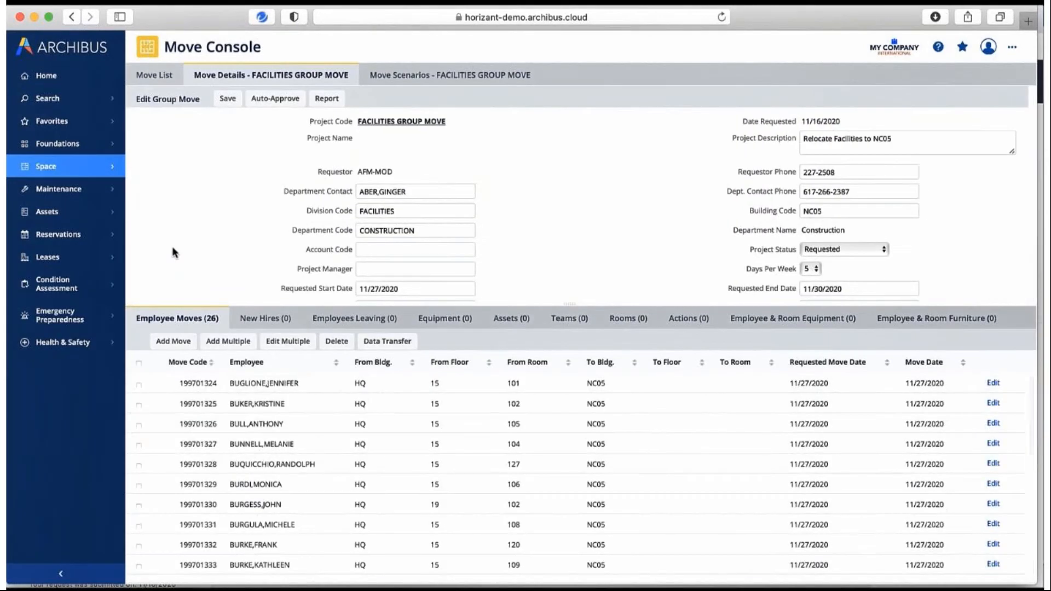
left_click(157, 78)
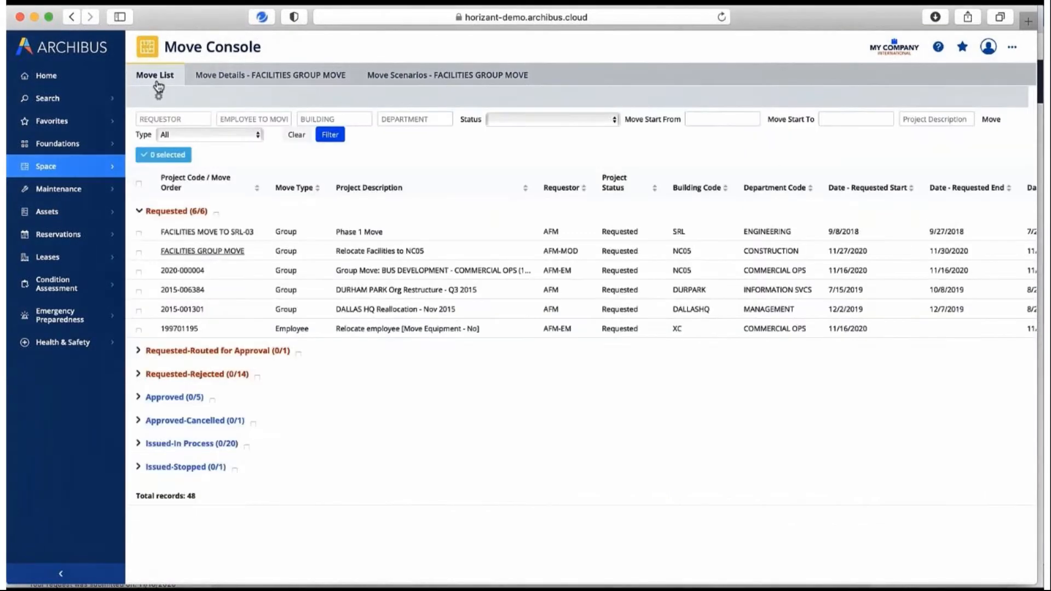
Step: Add all BUS DEVELOPMENT - COMMERCIAL OPS employees to that department's requested group move, leaving origin building and floor blank, save it and return to the move list
left_click(175, 270)
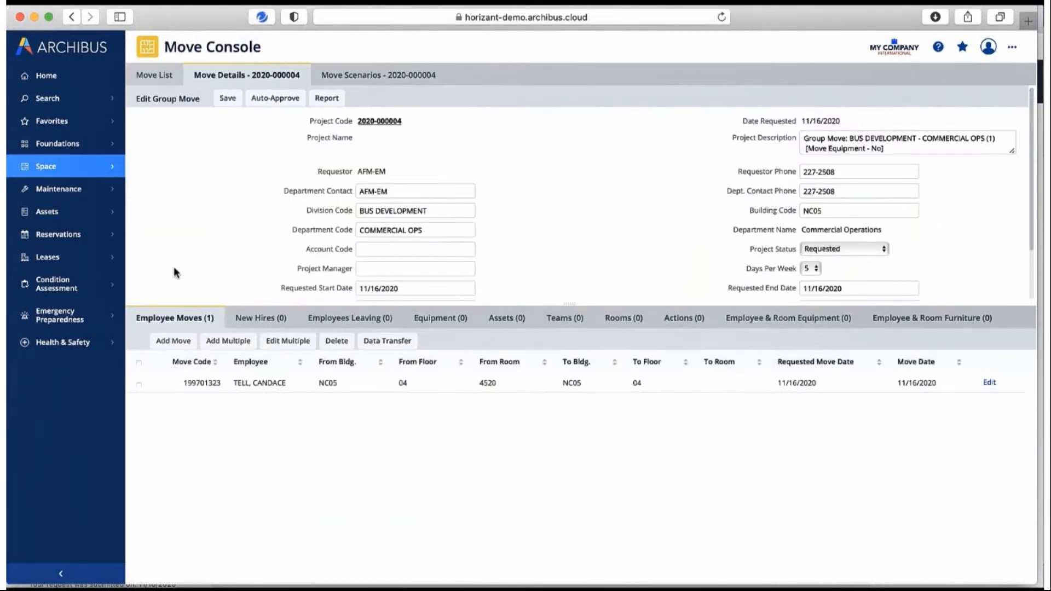
left_click(228, 341)
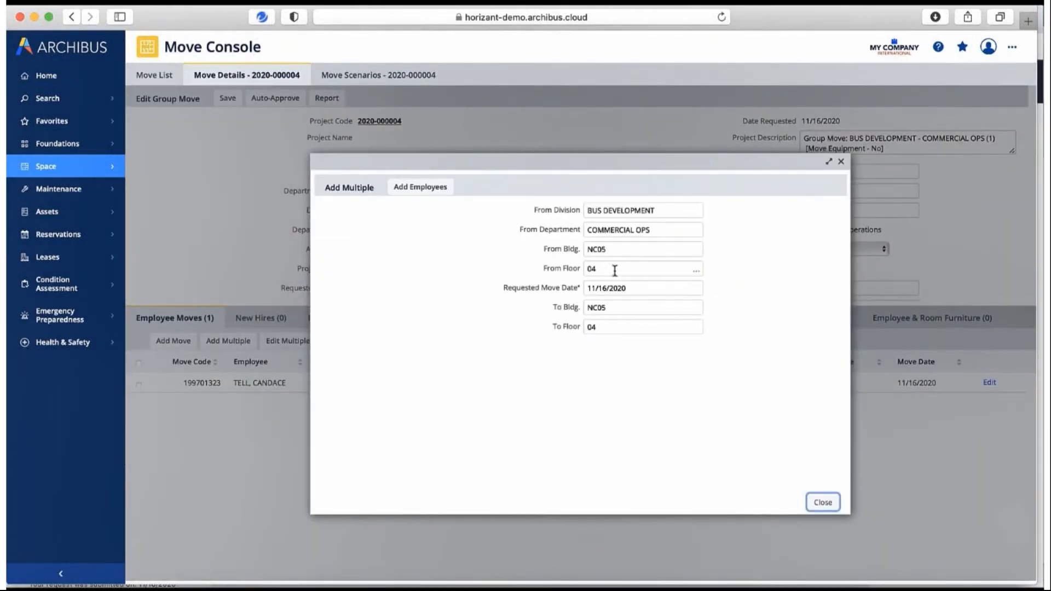
double_click(619, 250)
key("BackSpace")
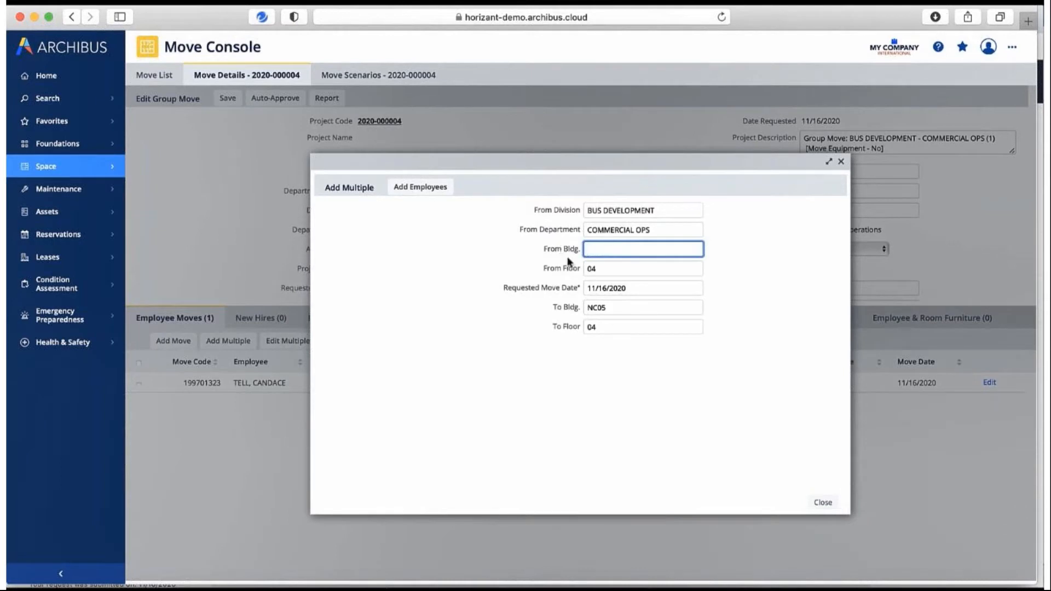
double_click(591, 269)
key("BackSpace")
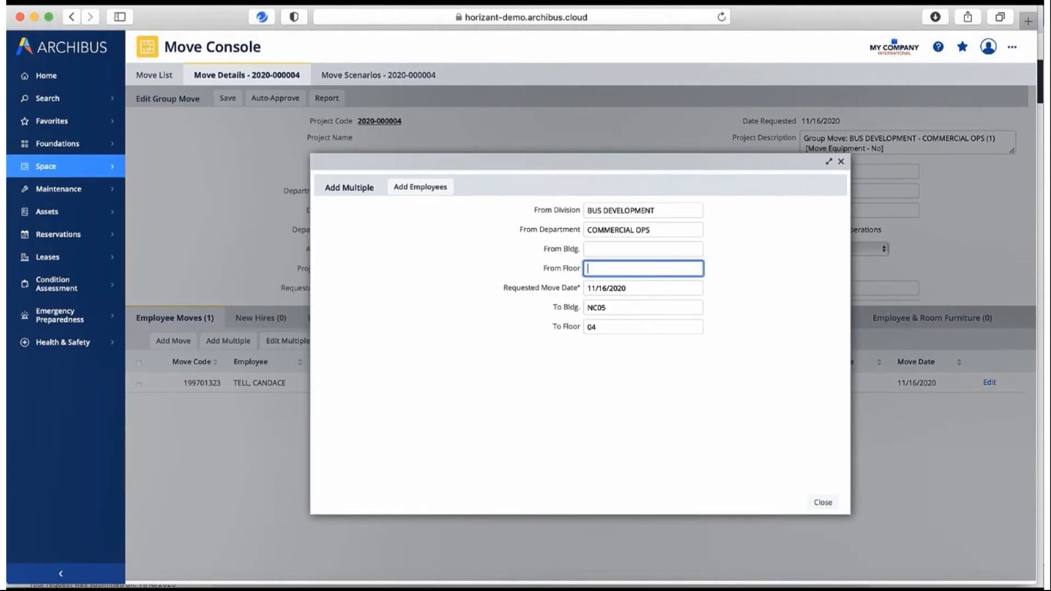
left_click(422, 189)
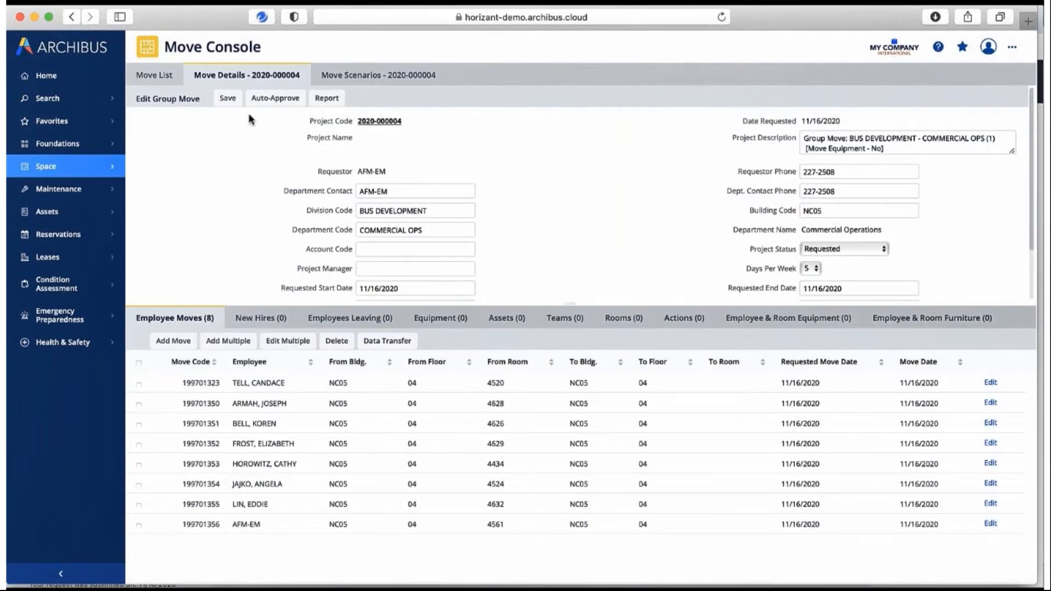
left_click(227, 101)
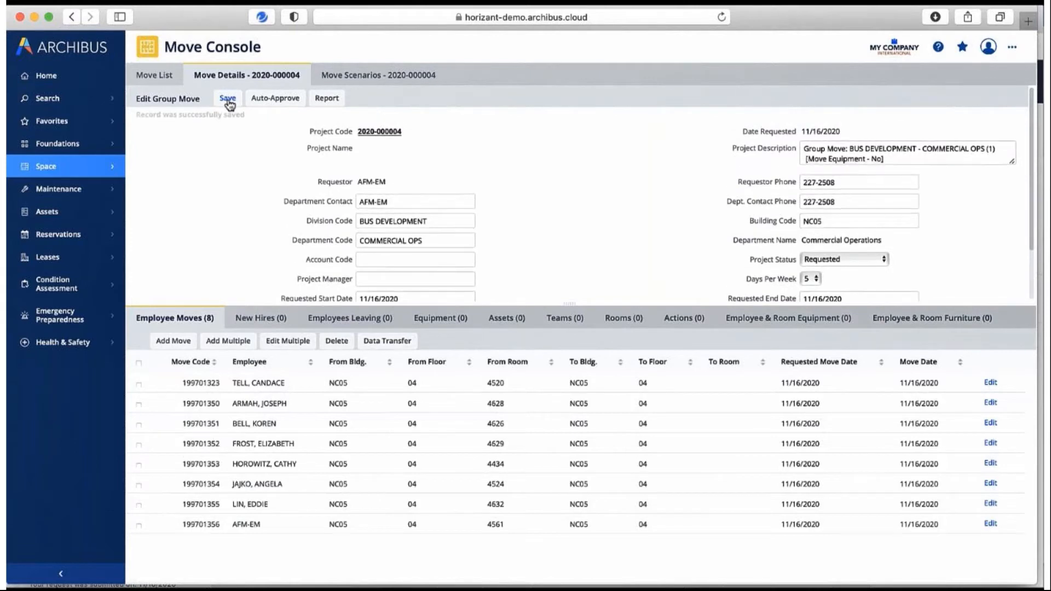
left_click(151, 81)
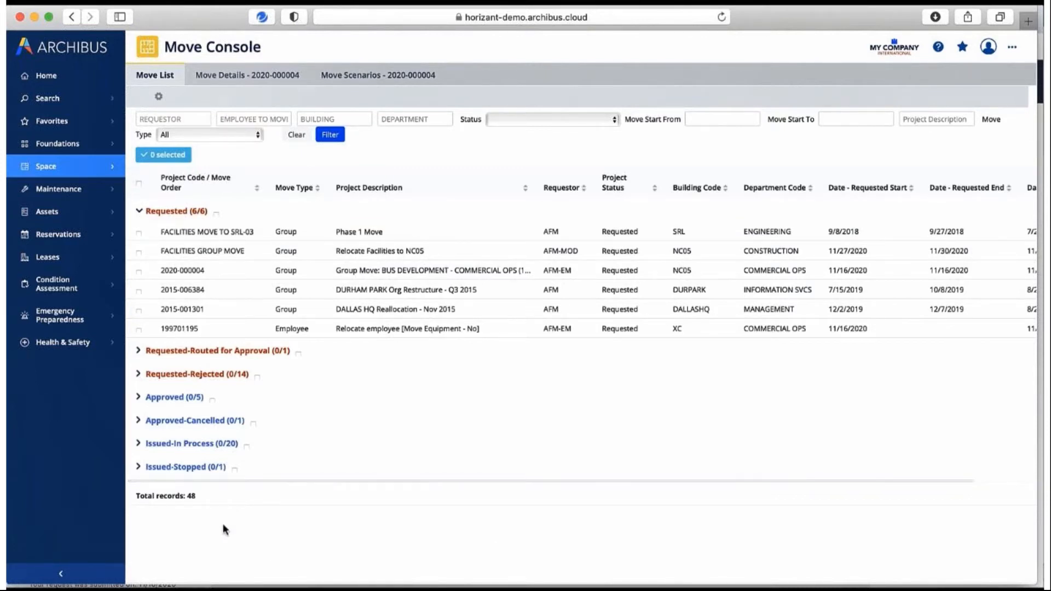
mouse_move(217, 572)
key("Right")
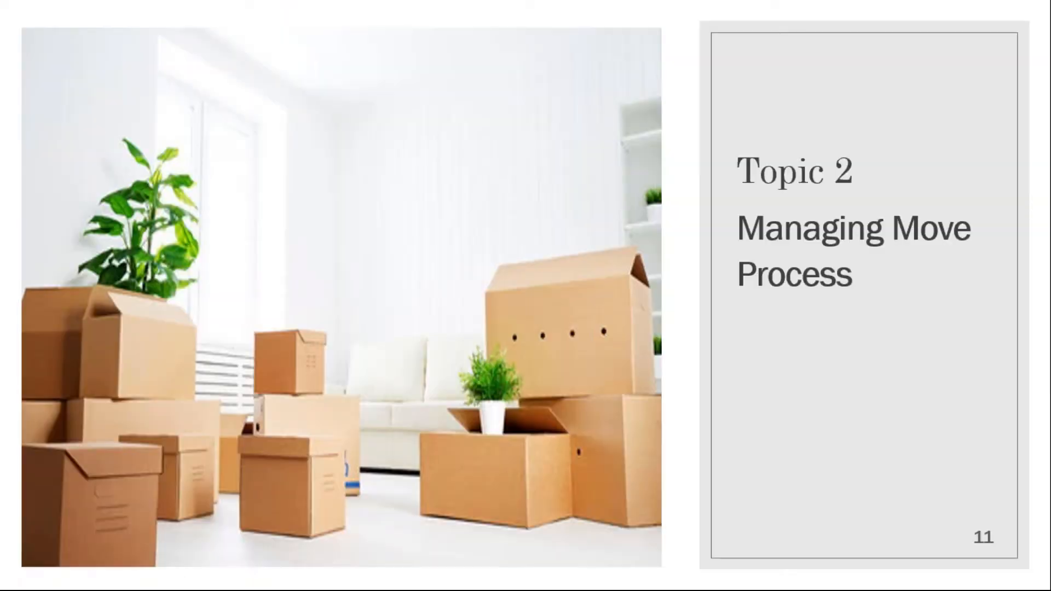
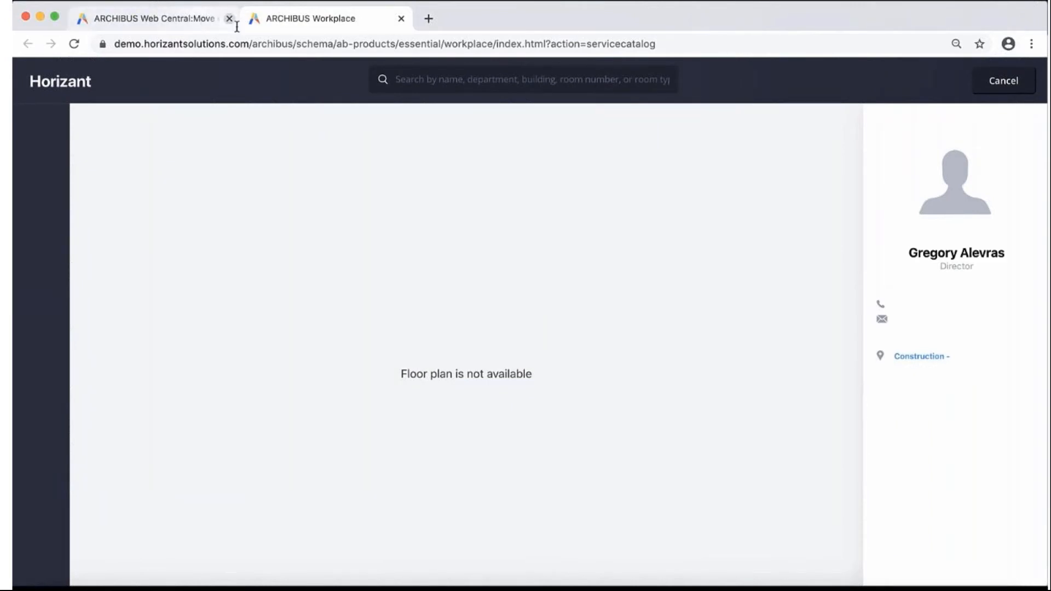
Step: Leave the Workplace person finder, switch to the Web Central Move Console and open the approved CONSTRUCTION employee move requested for 11/23/2020
left_click(998, 87)
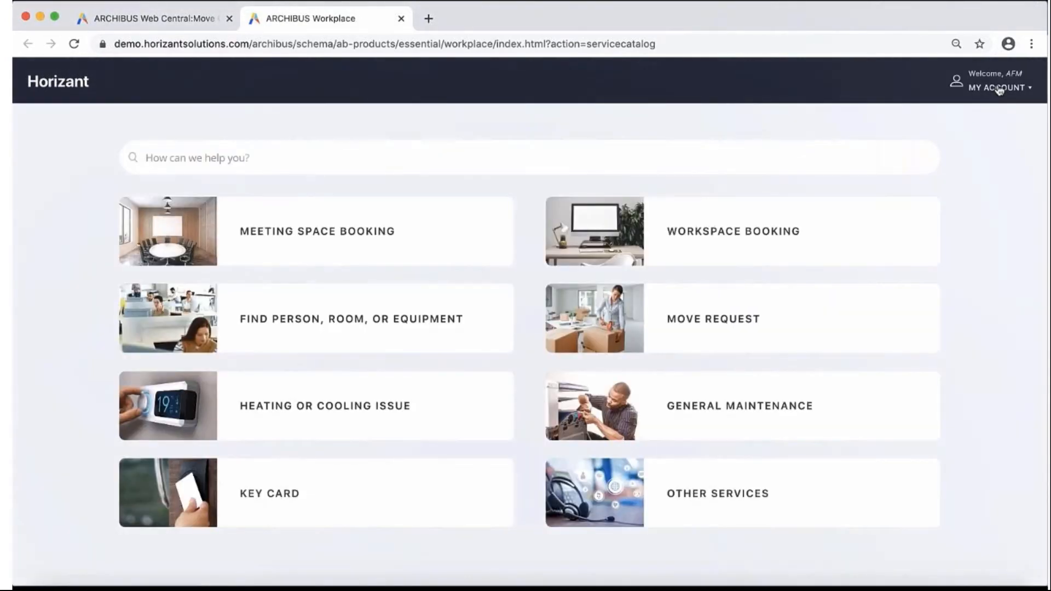
left_click(171, 20)
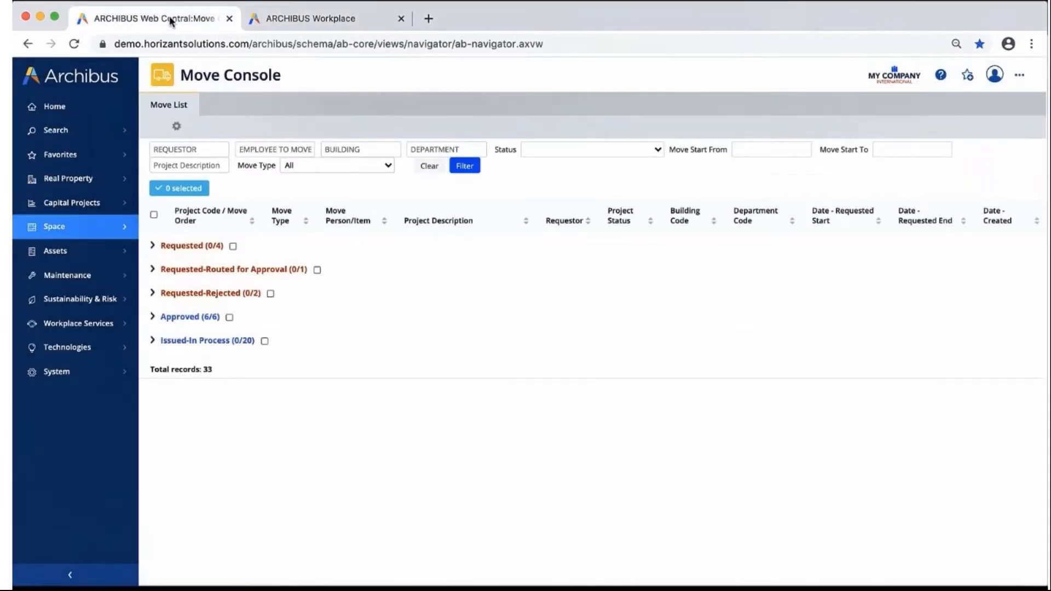
left_click(152, 318)
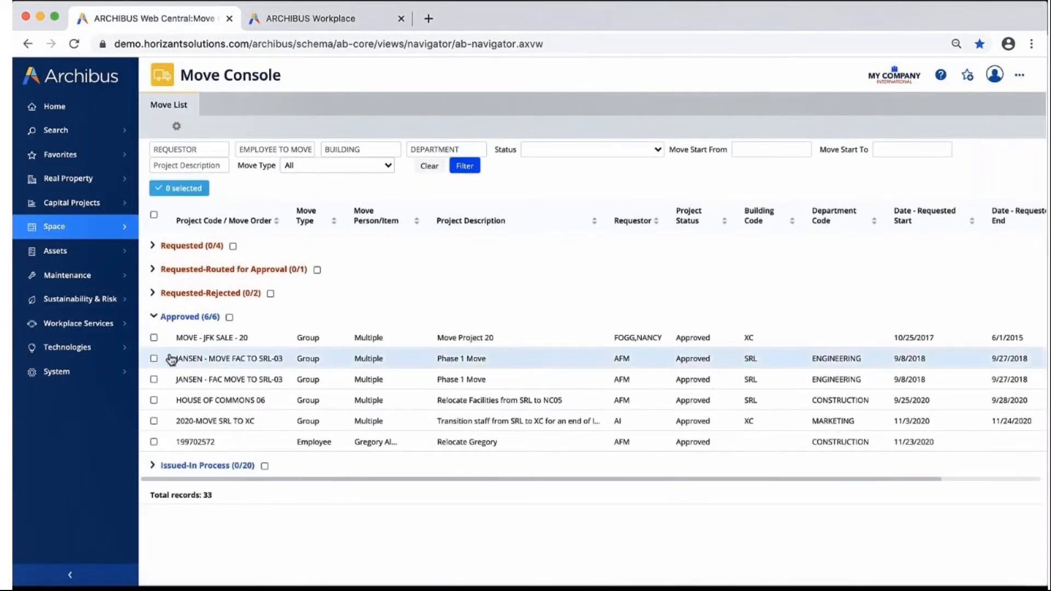
left_click(206, 443)
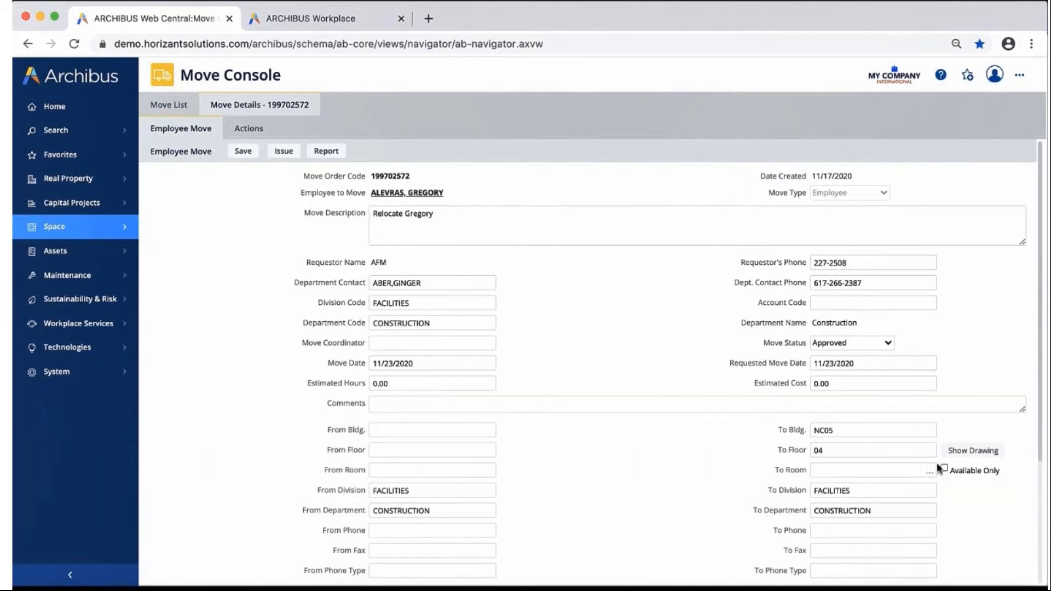
Step: Choose room 4609 from the NC05 floor 04 drawing as the employee's destination, and issue the move
left_click(962, 455)
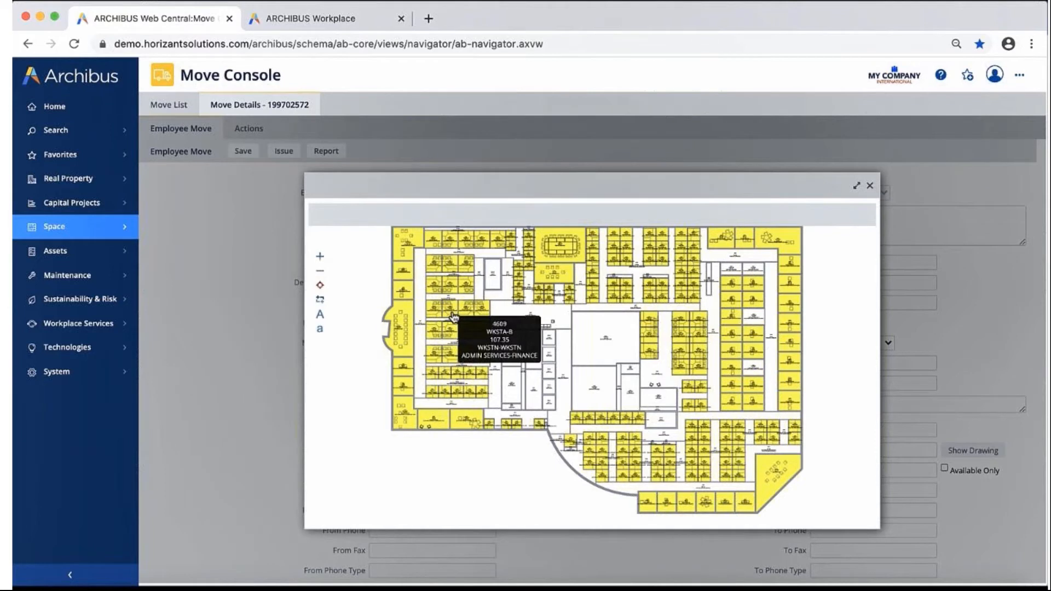
left_click(452, 316)
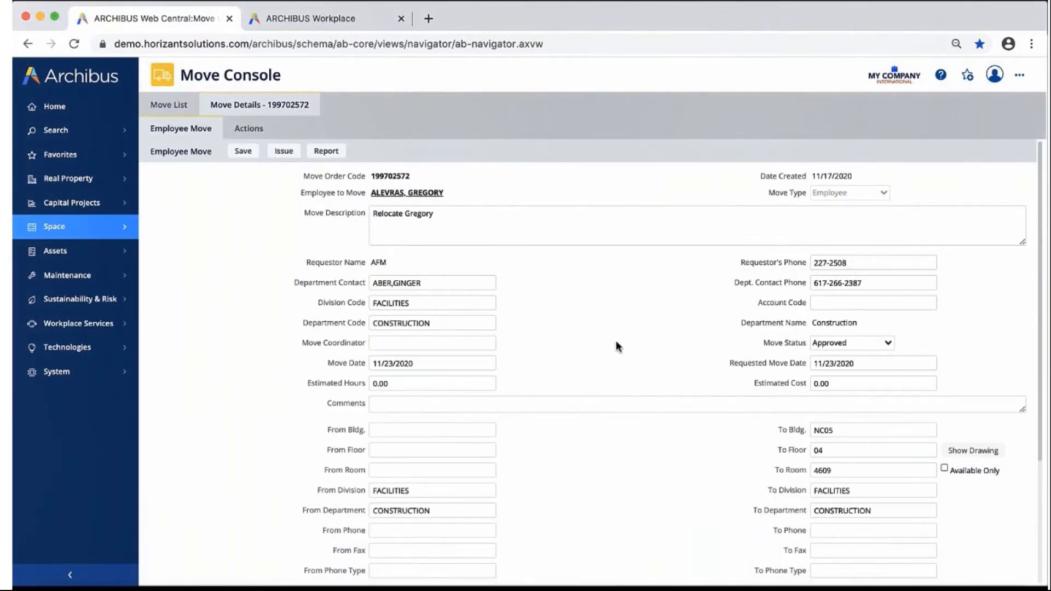
left_click(283, 152)
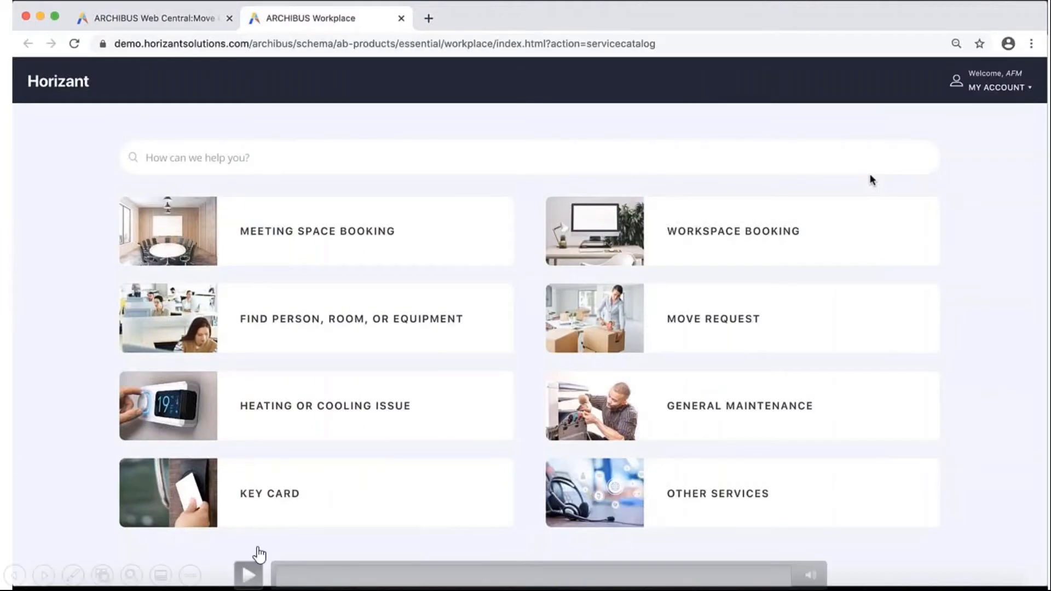
left_click(251, 576)
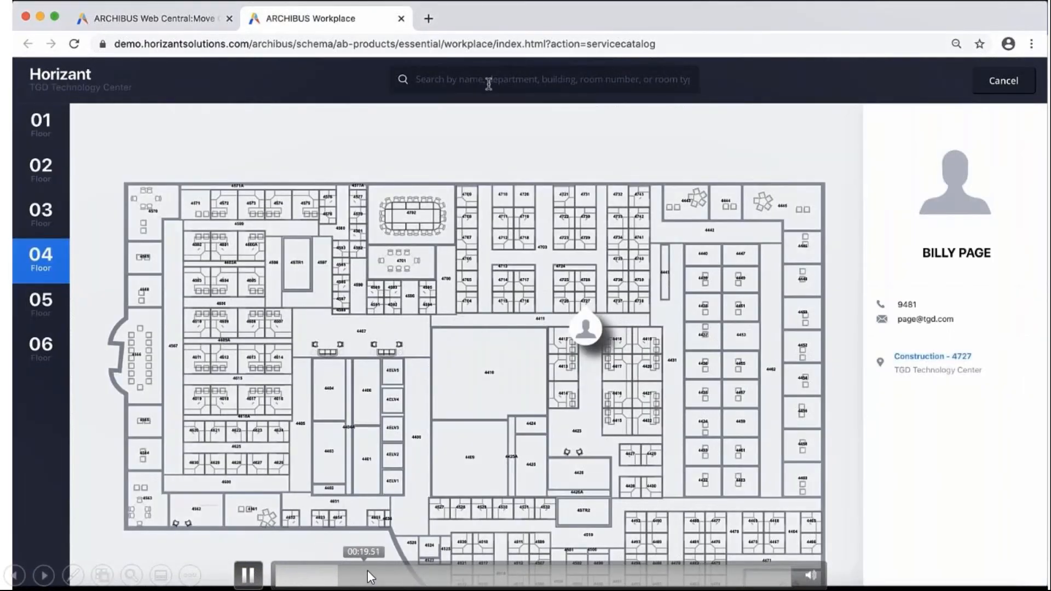
left_click(381, 573)
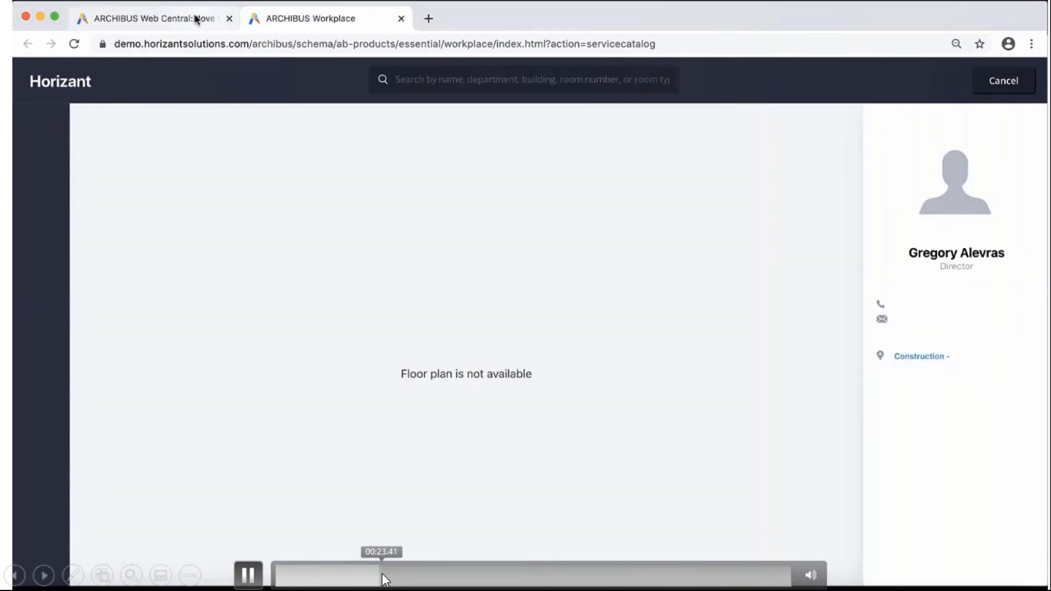
left_click(402, 574)
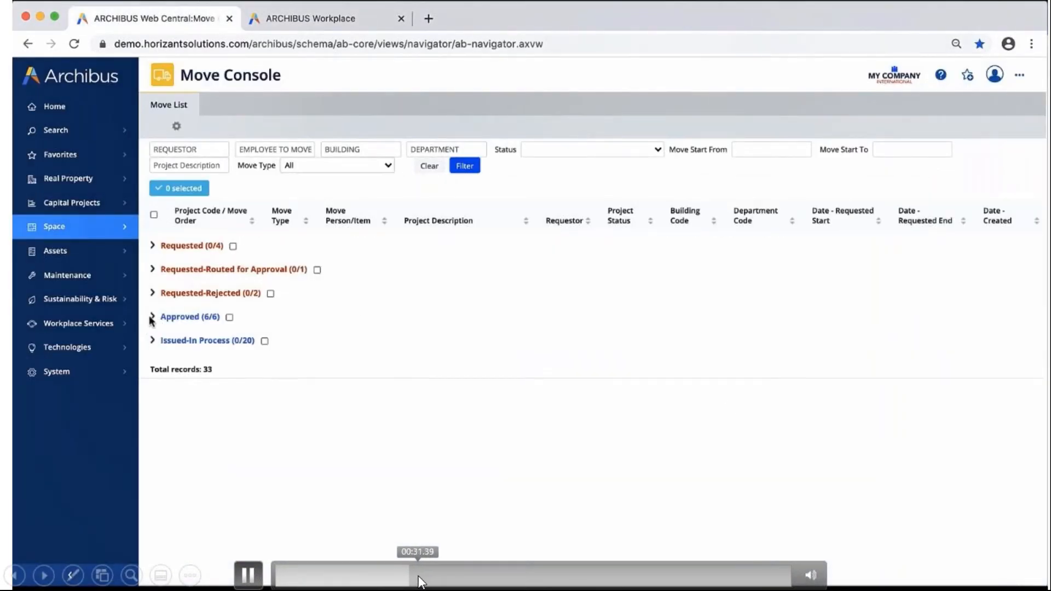
left_click(425, 576)
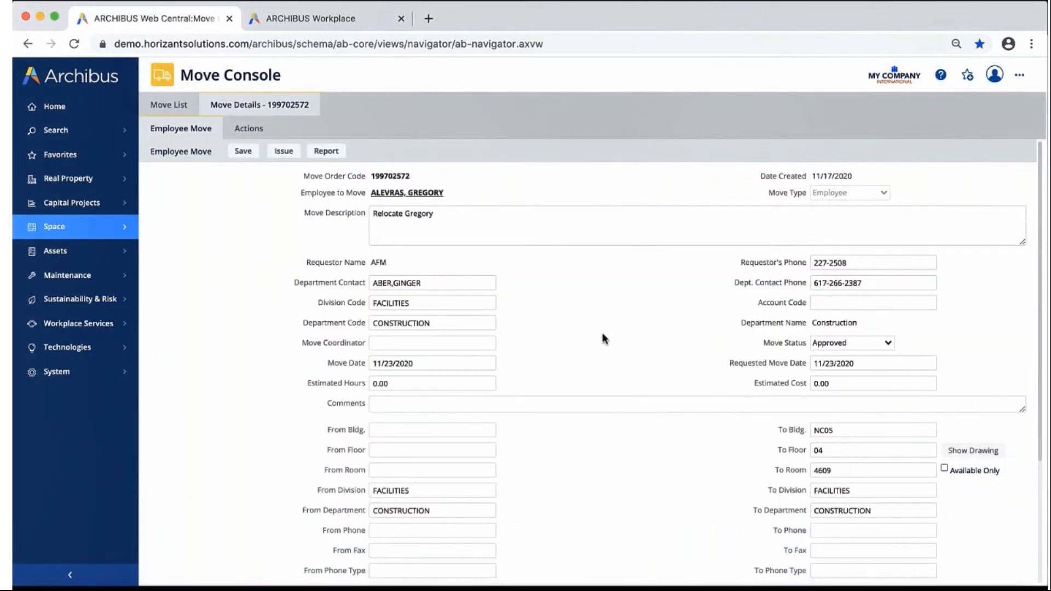
Step: Issue the approved employee move to room 4609 and expand the Issued-In Process group in the move list
left_click(284, 157)
left_click(163, 105)
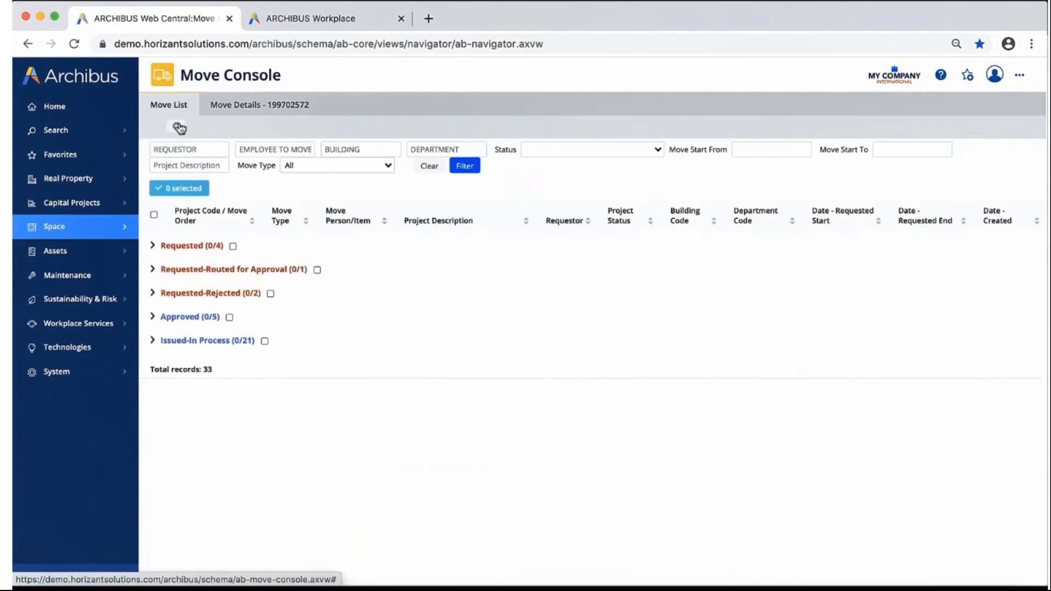
left_click(153, 342)
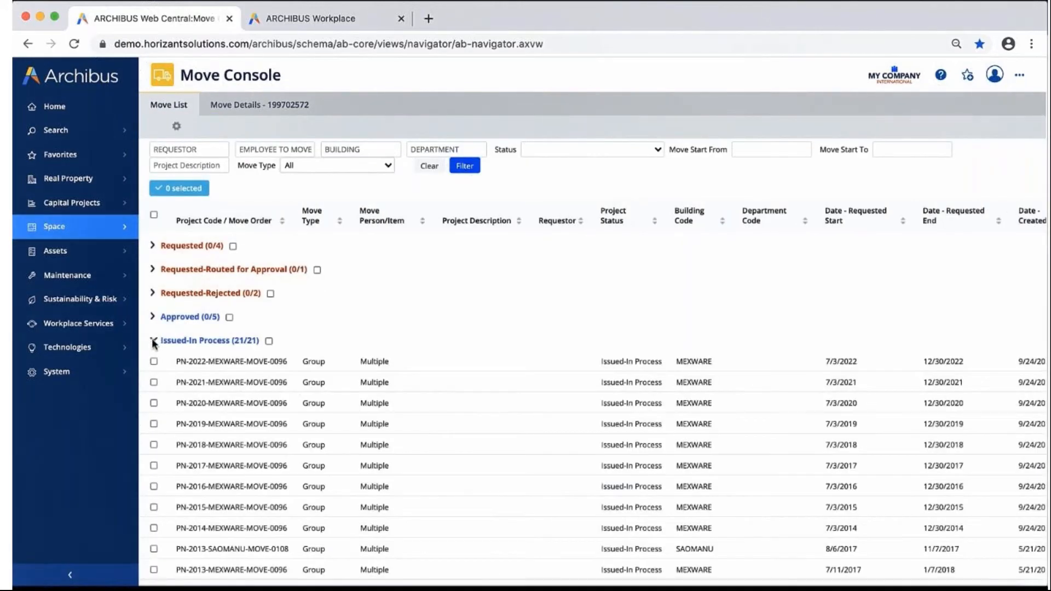
Step: Filter the move list by the relocated employee's name and open the issued employee move
left_click(287, 150)
type("ALEVRAS")
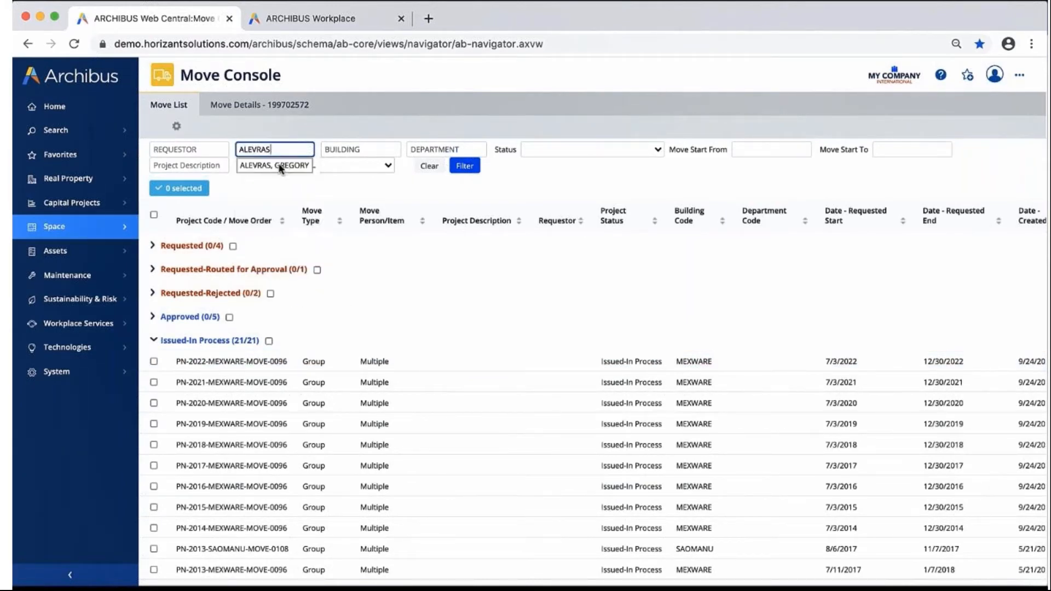
left_click(280, 164)
left_click(455, 169)
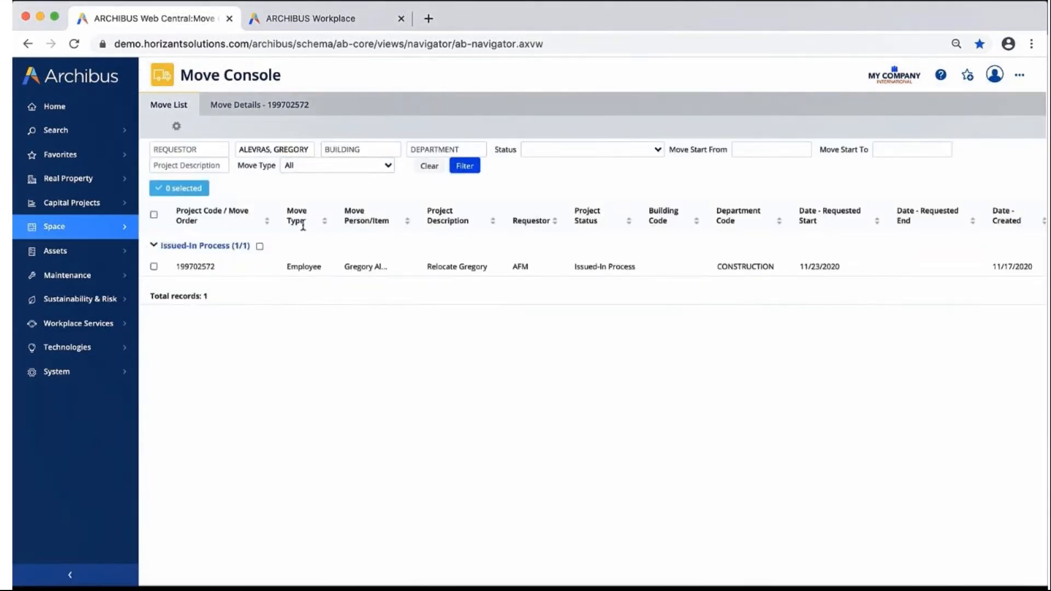
left_click(196, 267)
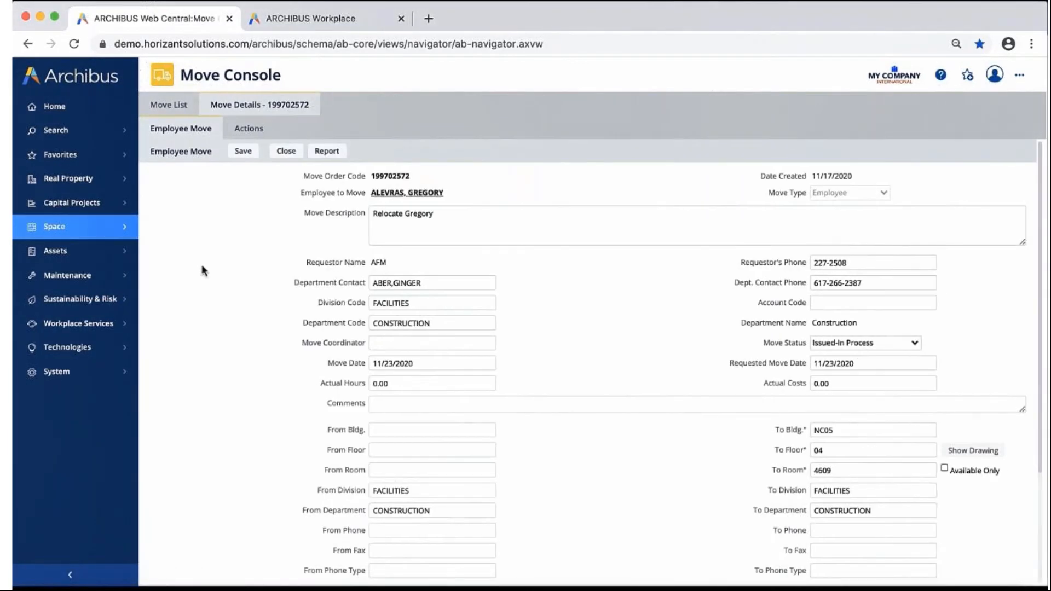
Step: Set the employee move's status to Completed-Verified, save the record and close the move
left_click(913, 344)
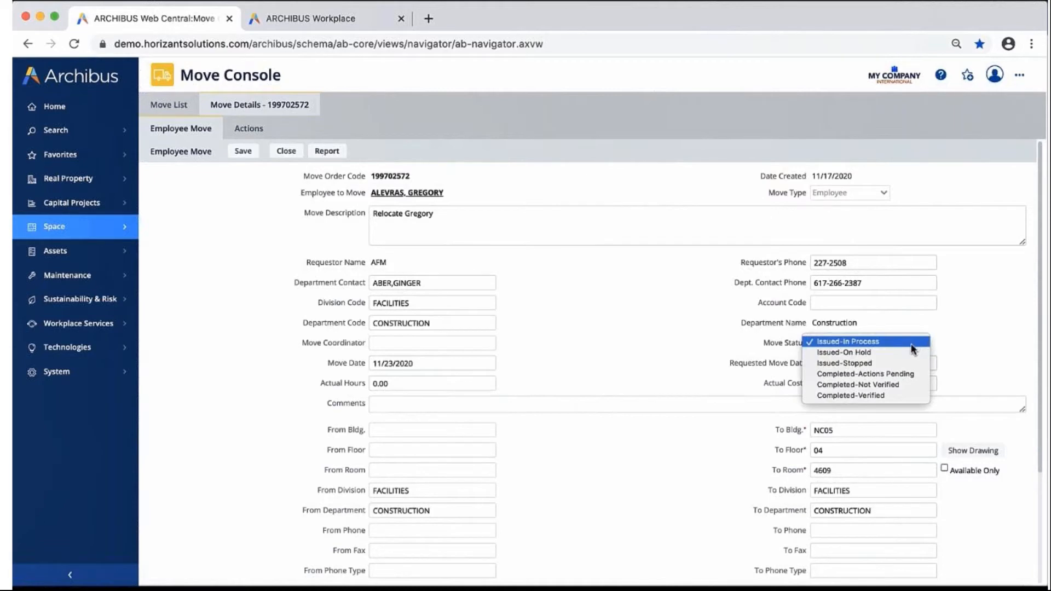
left_click(865, 395)
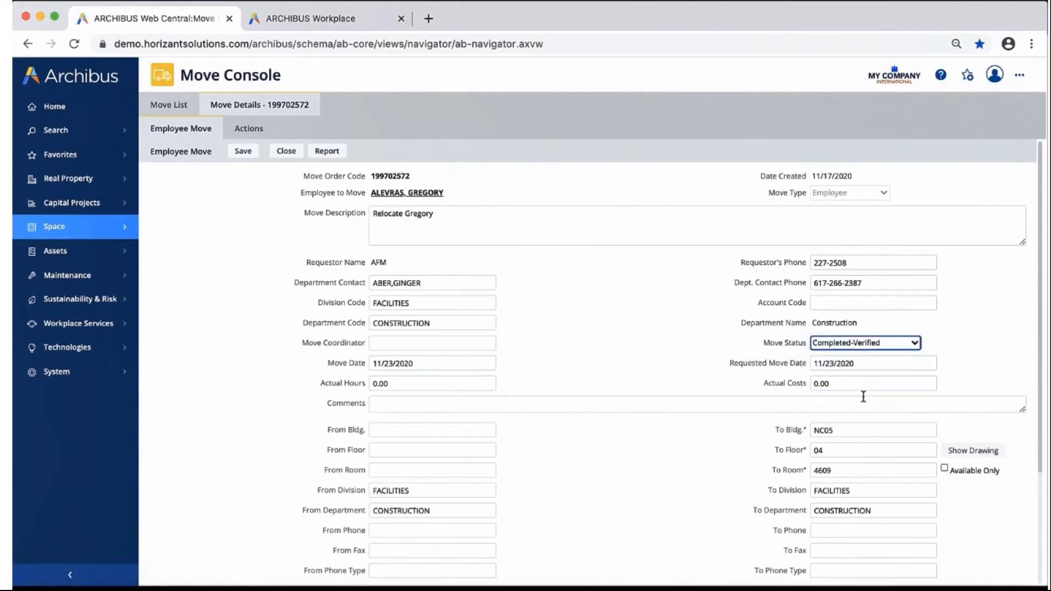
left_click(245, 154)
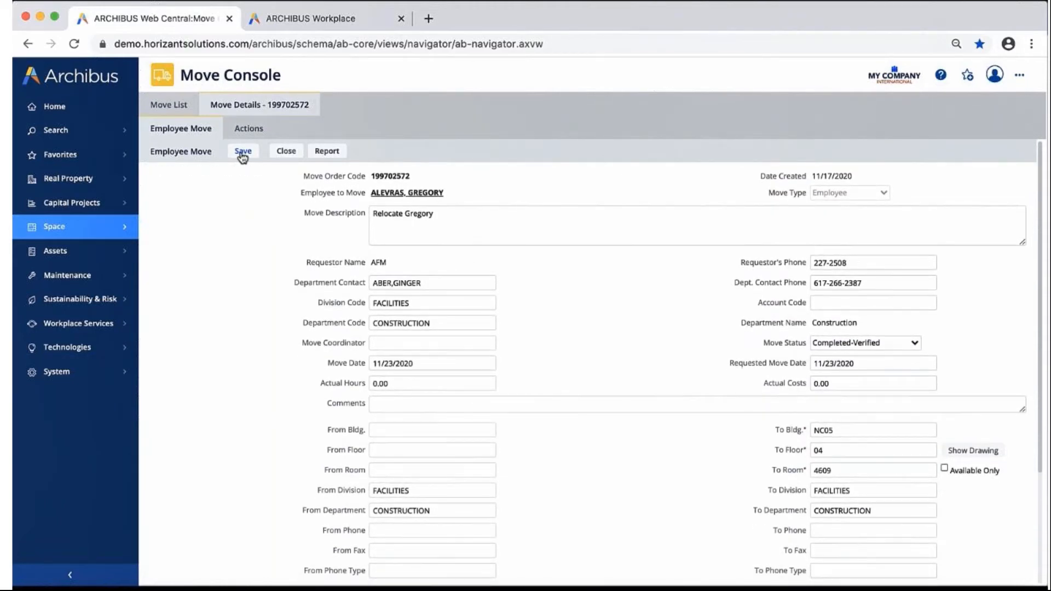
left_click(285, 154)
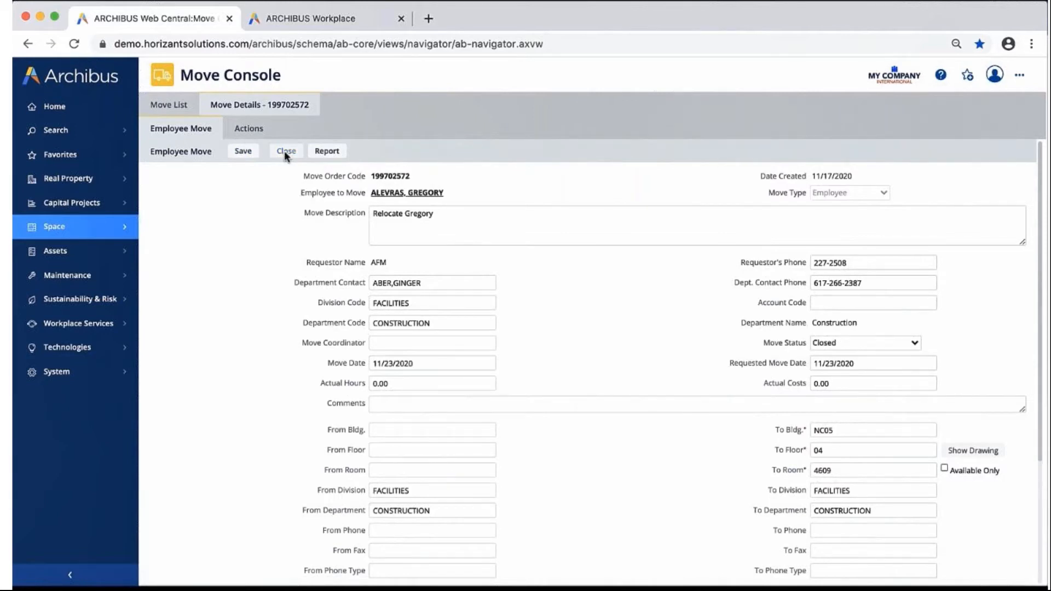
Step: Switch to ARCHIBUS Workplace, search for the relocated employee by last name and locate them on the floor plan
left_click(306, 20)
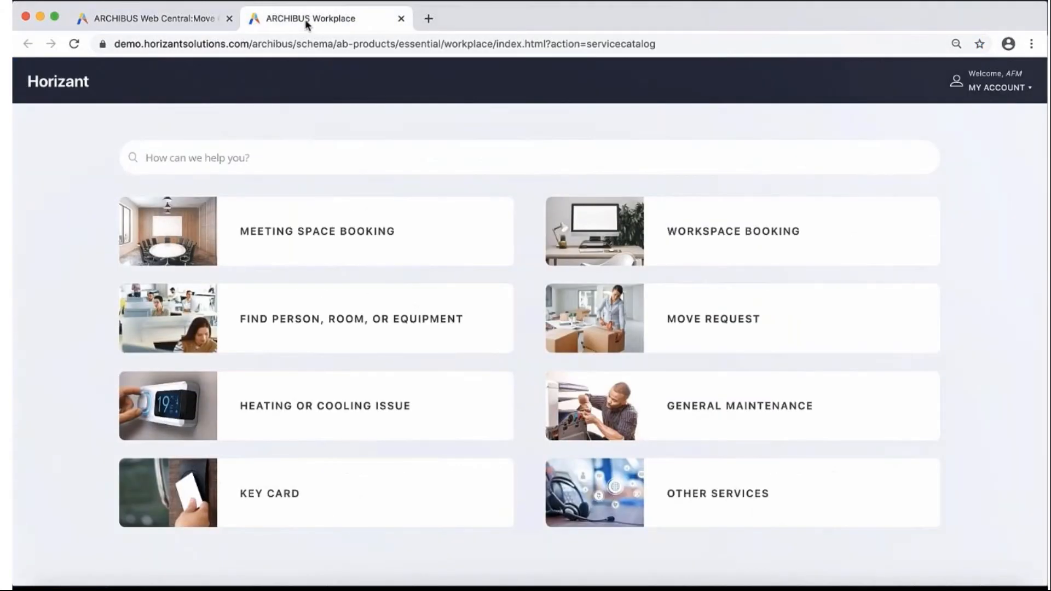
left_click(287, 323)
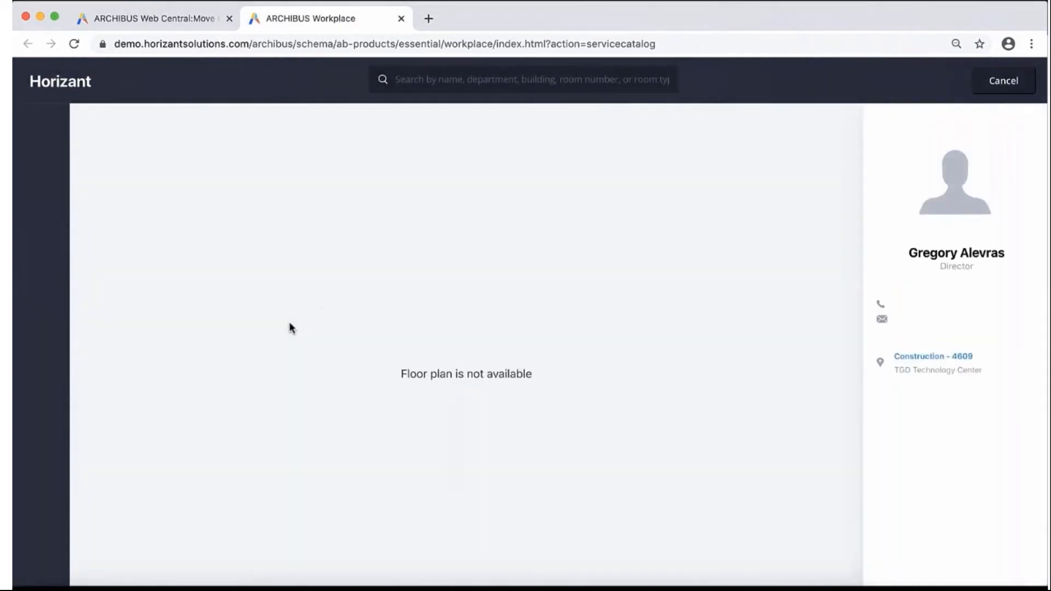
left_click(468, 82)
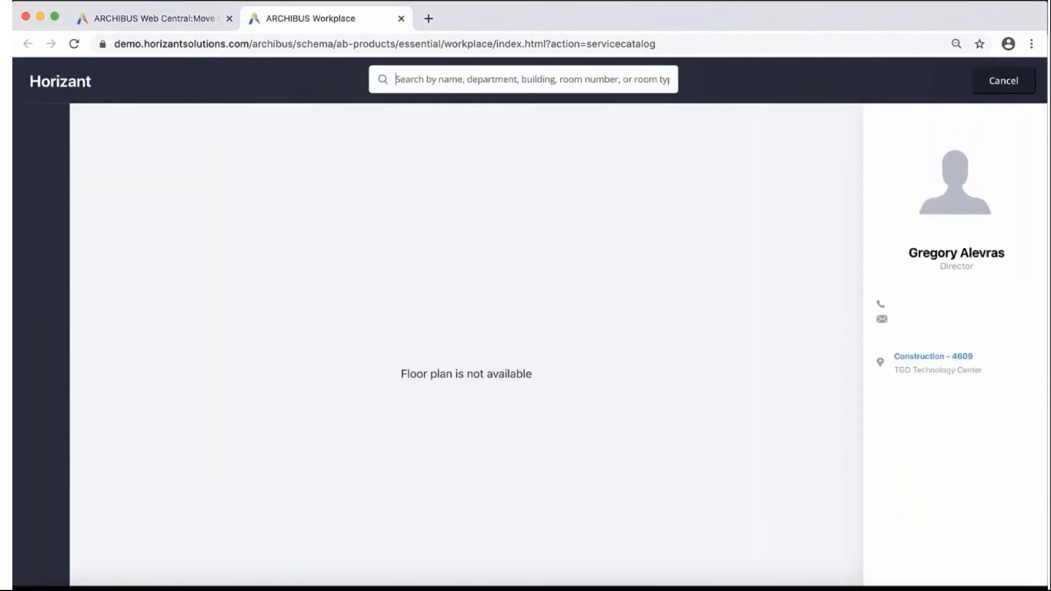
type("alevras")
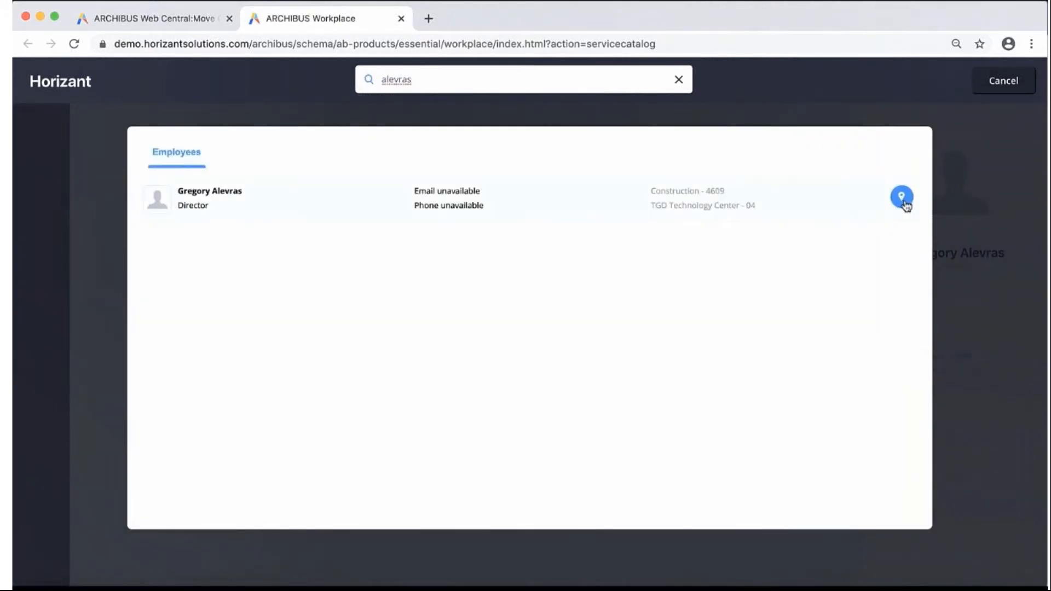
left_click(904, 204)
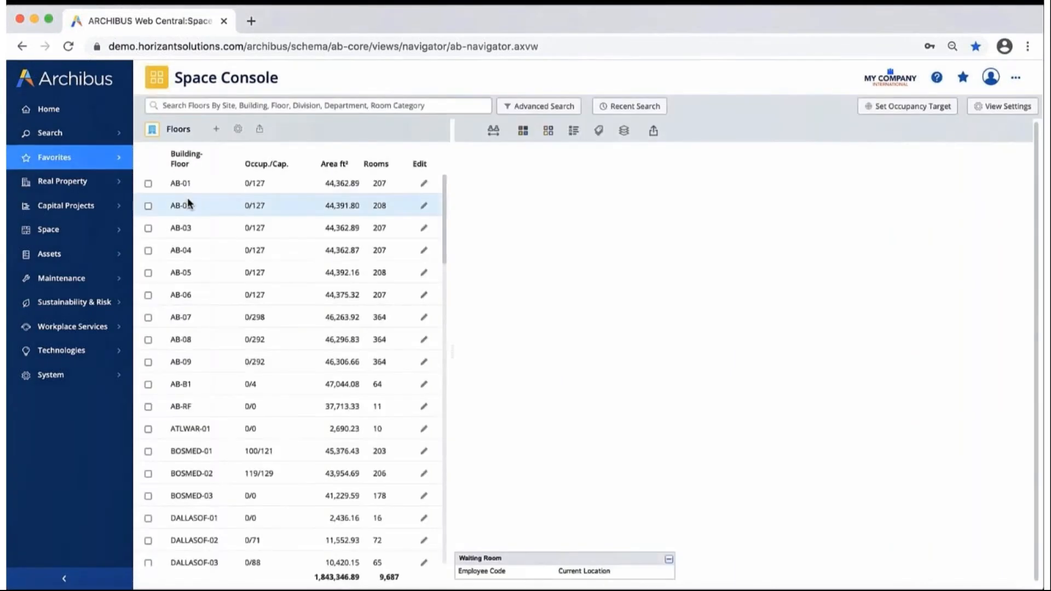
Step: Search the Space Console floors for nc05 and open the floor 04 plan of NC05 TGD Technology Center
left_click(227, 108)
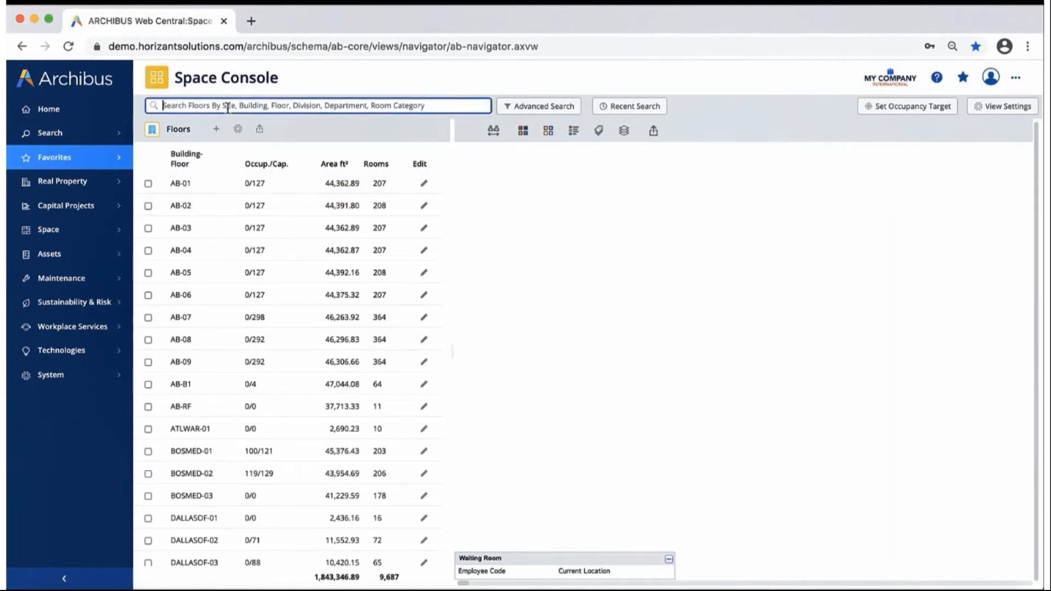
type("nc05")
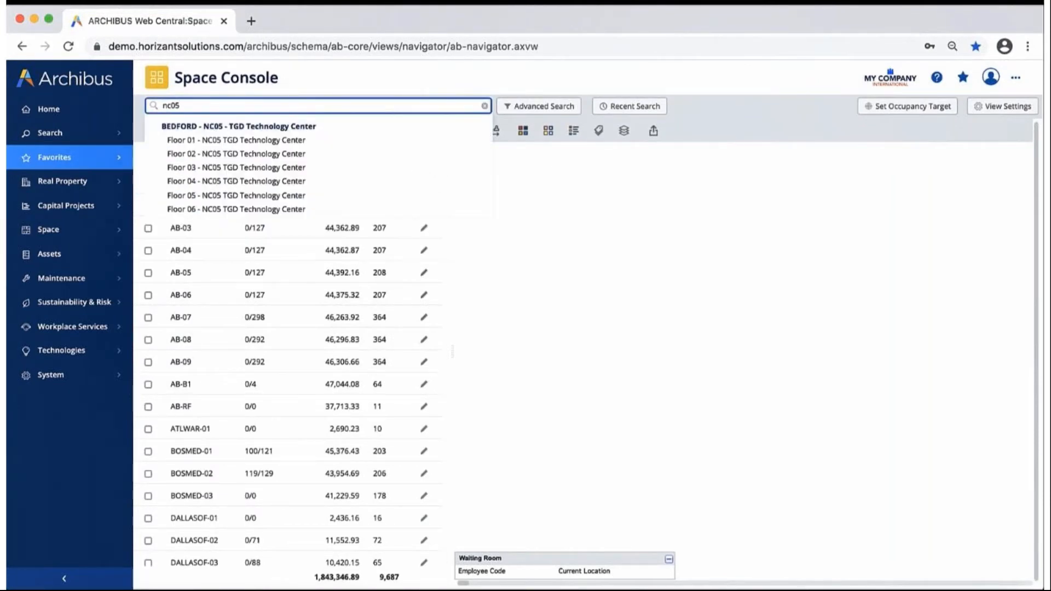
left_click(218, 195)
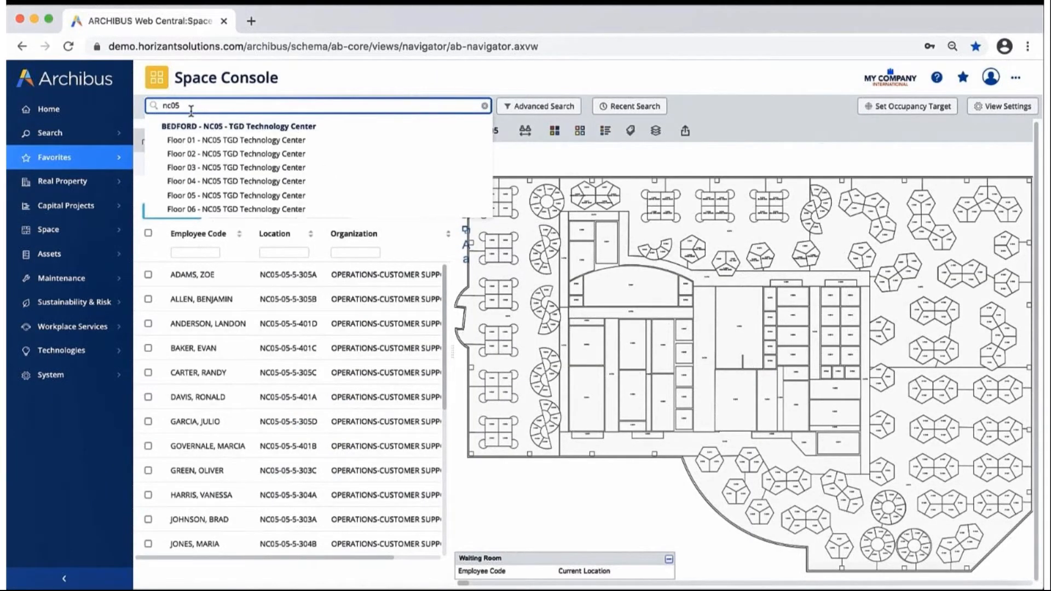
left_click(191, 181)
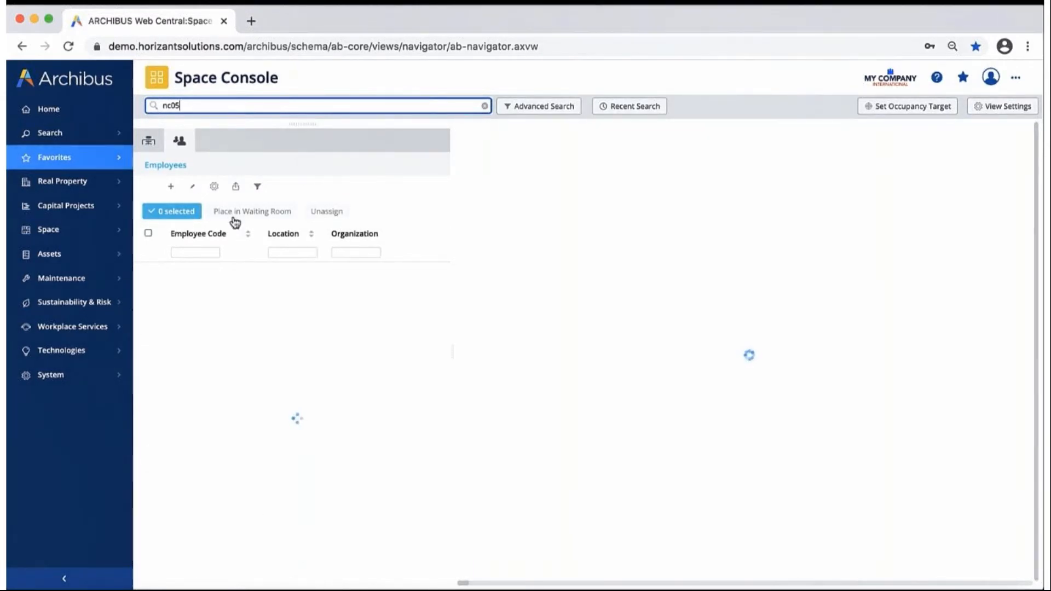
Step: Remove the NC05,04 filter from the employee list and filter the list by organization facilities-p
left_click(257, 186)
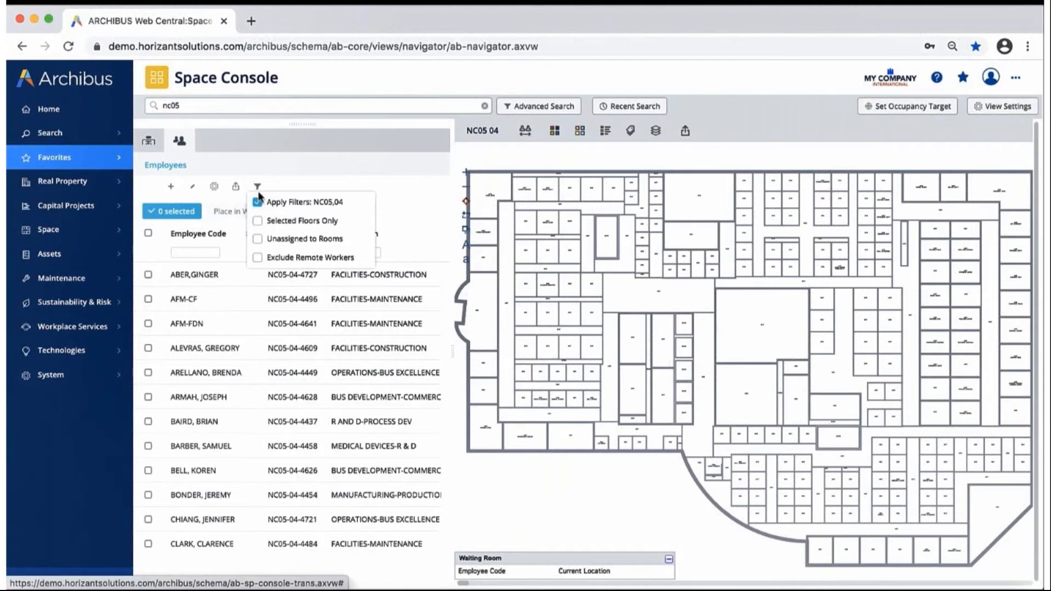
left_click(258, 203)
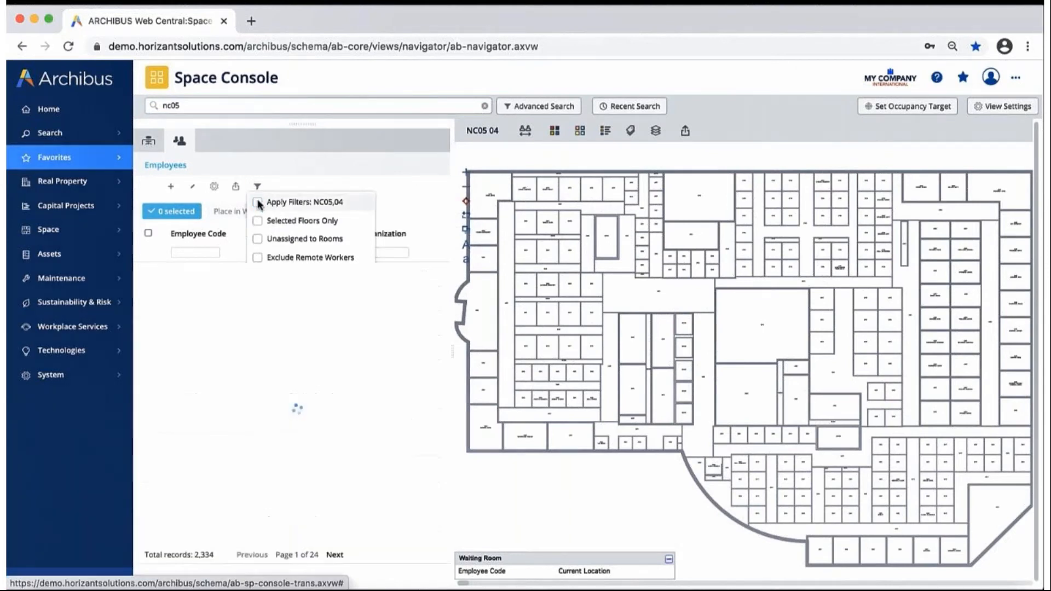
left_click(376, 253)
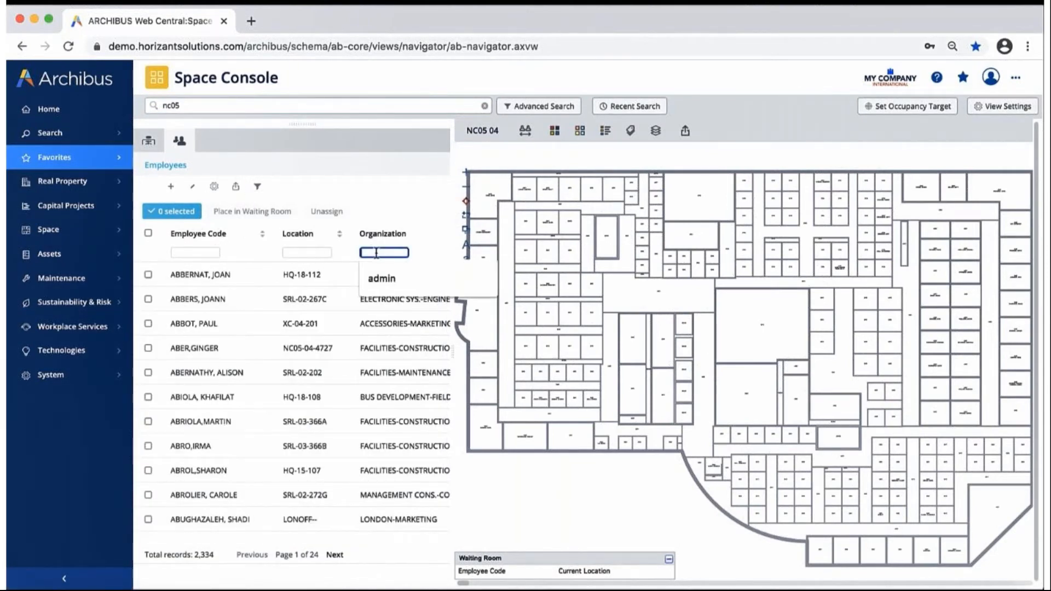
type("facilities-p")
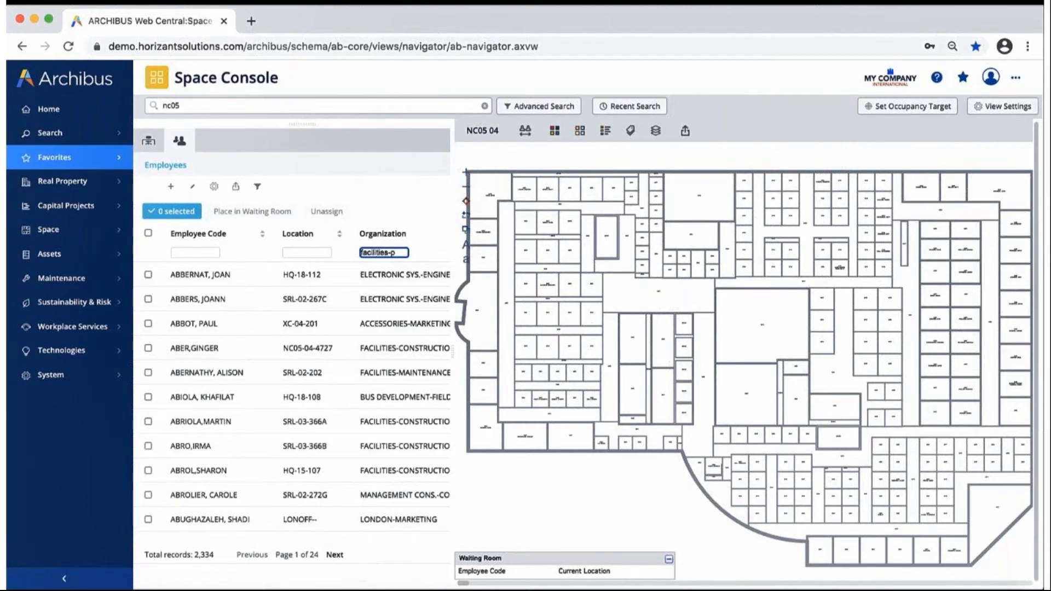
key("Return")
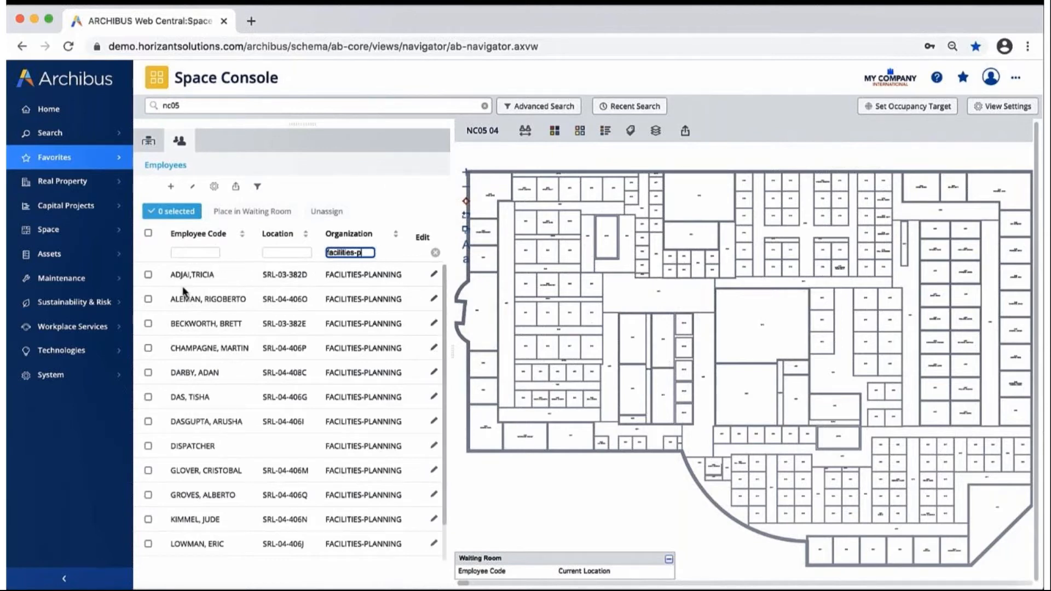
Step: Select the Facilities-Planning employees in SRL-04 rooms 406O, 406P, 408C, 406G and 406I and place them in the waiting room
left_click(148, 299)
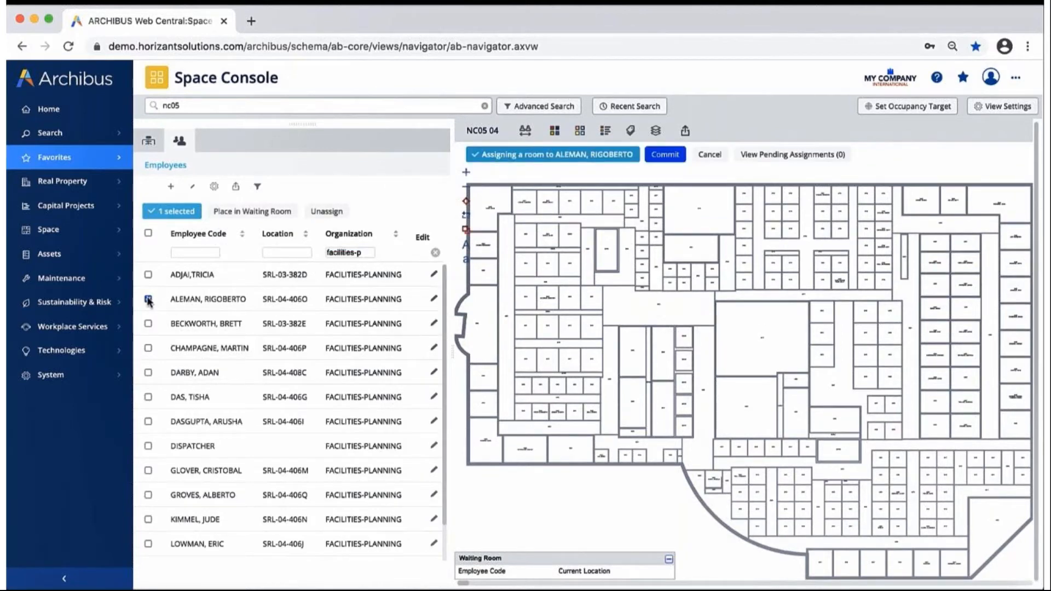
left_click(148, 349)
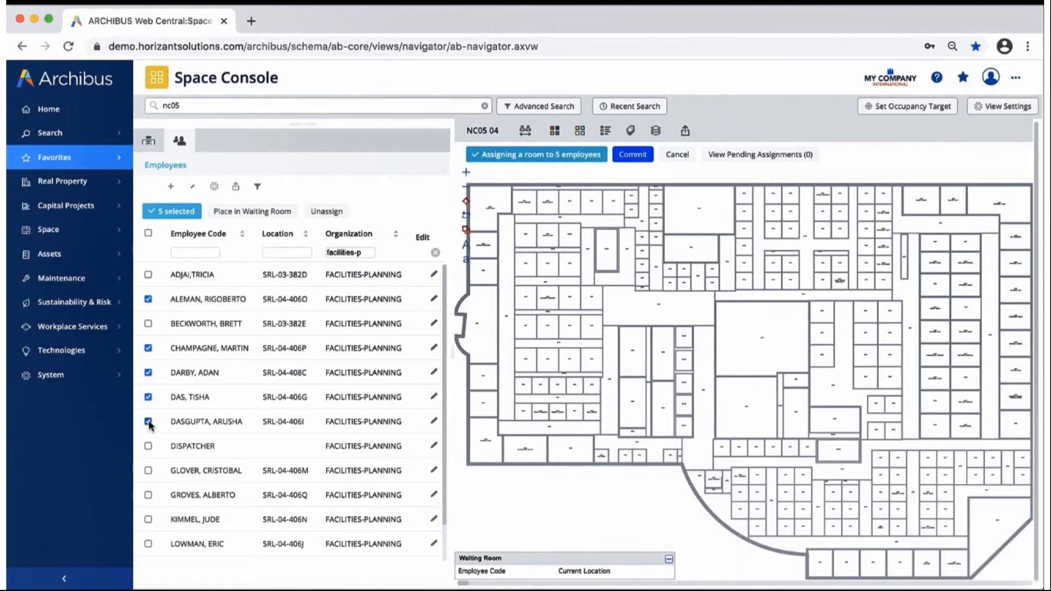
left_click(251, 213)
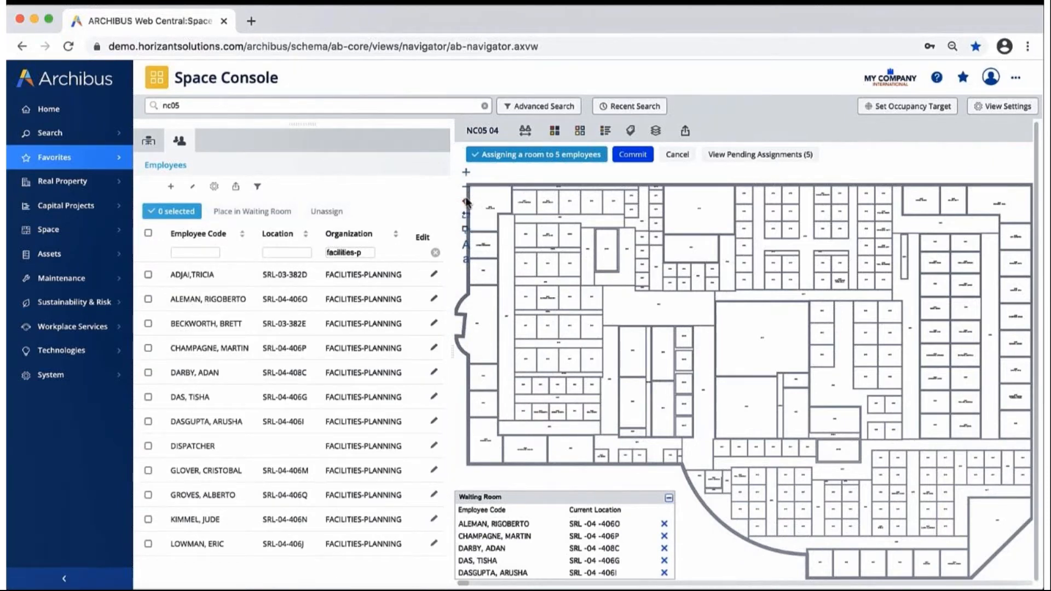
Step: Assign the five waiting-room employees, in listed order, to rooms 4602, 4600A, 4603, 4604 and 4605 on the NC05 floor 04 plan
left_click(466, 171)
left_click(466, 172)
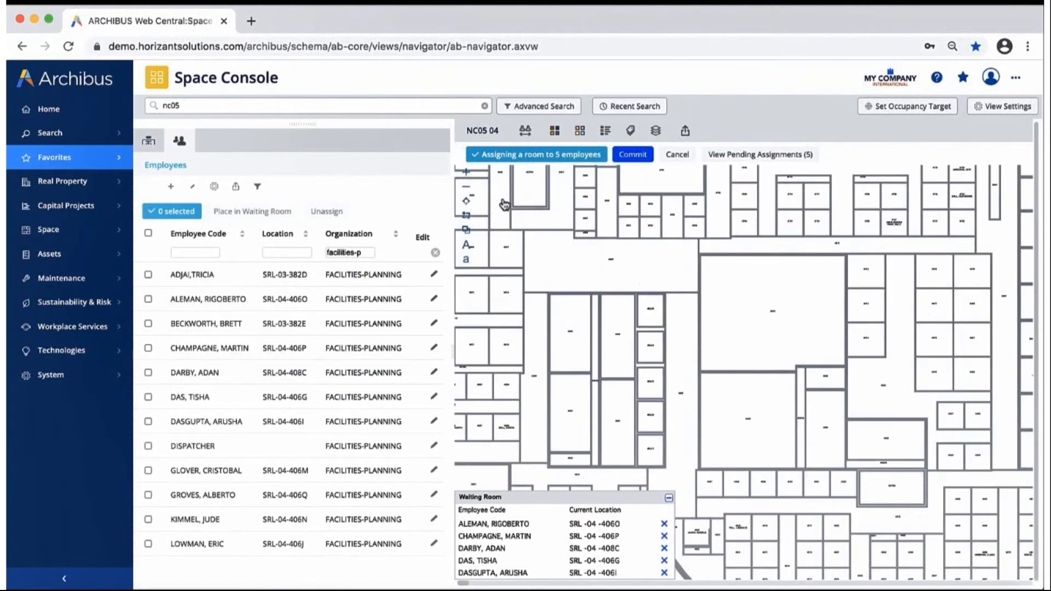
left_click_drag(526, 220, 737, 322)
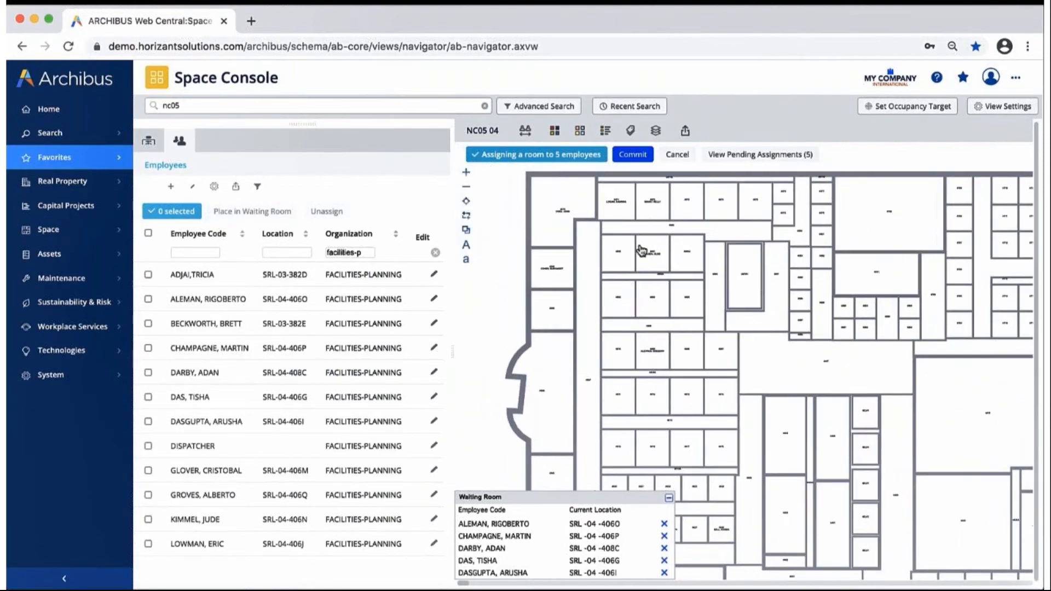
left_click(465, 173)
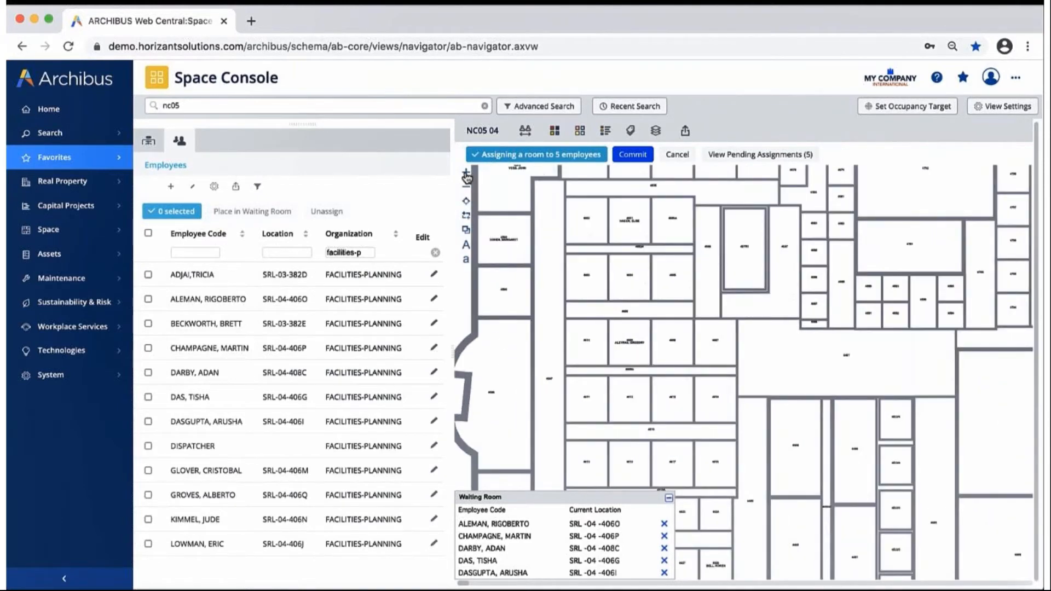
left_click(466, 173)
left_click_drag(695, 259, 763, 387)
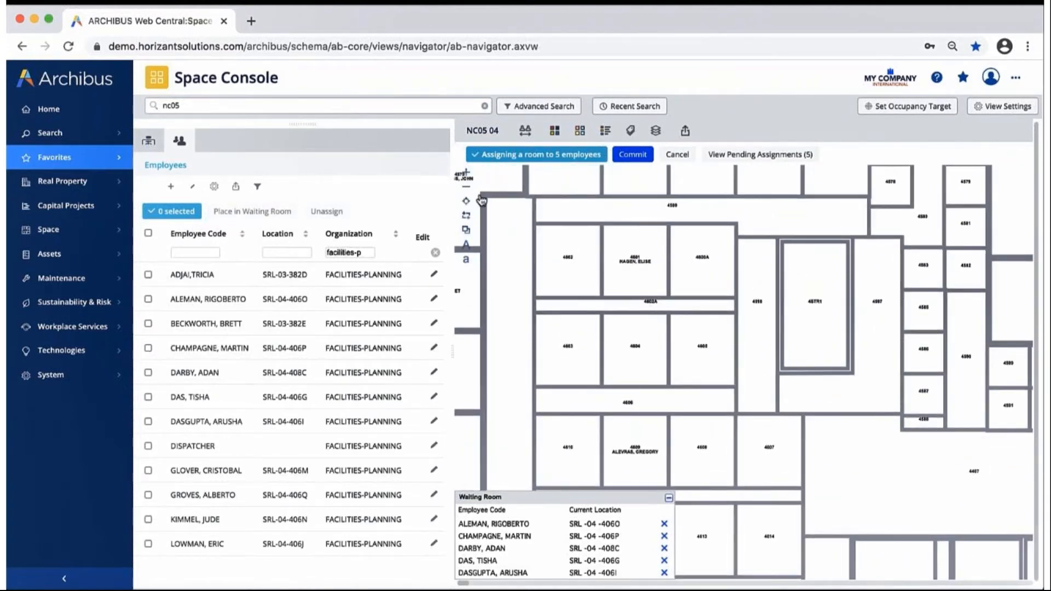
left_click(466, 173)
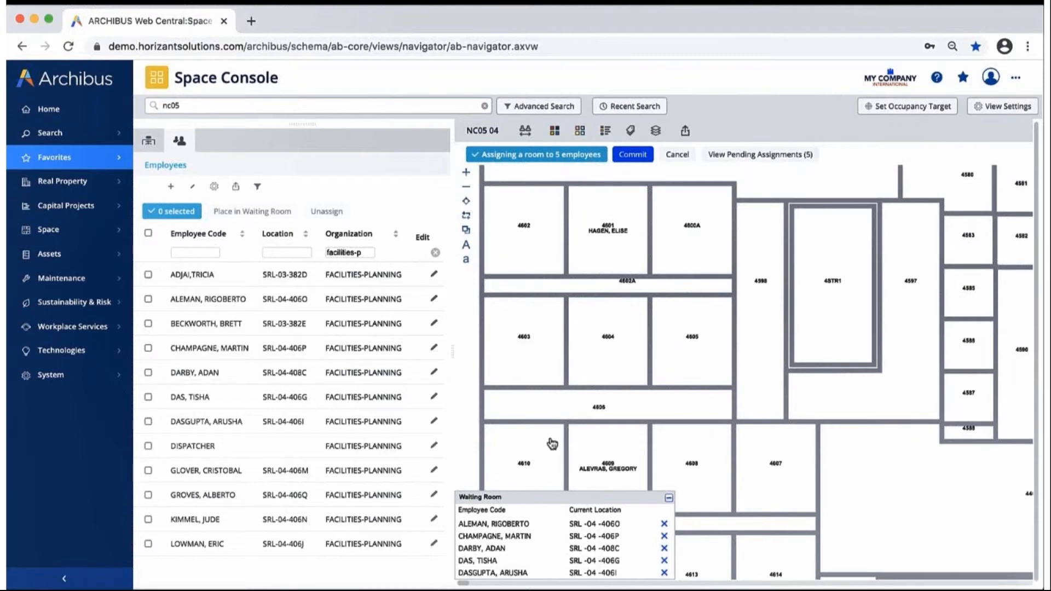
left_click_drag(497, 527, 516, 240)
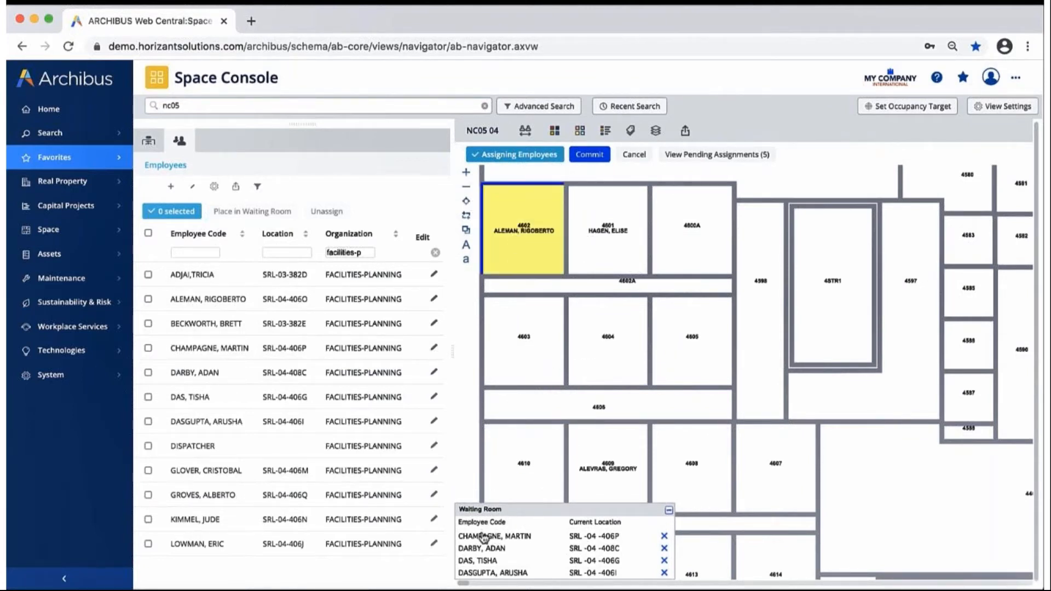
left_click_drag(483, 539, 669, 243)
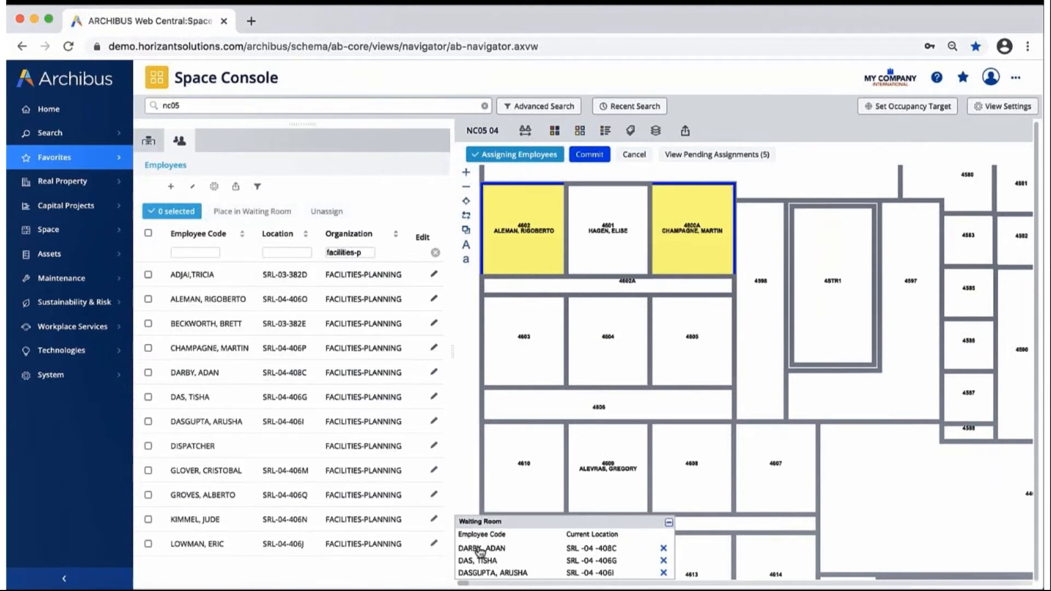
left_click_drag(480, 549, 516, 355)
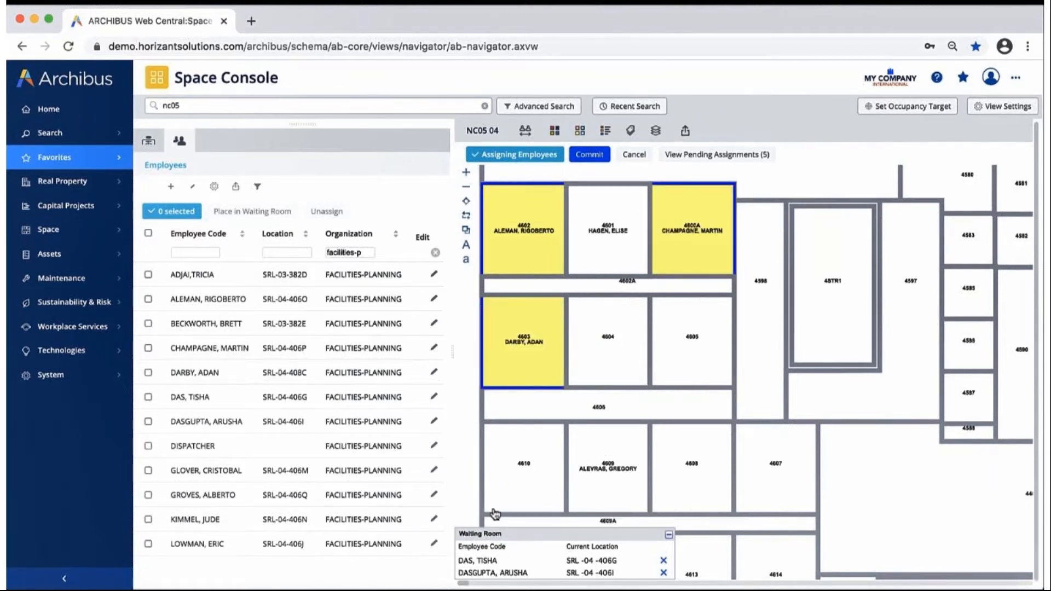
left_click_drag(478, 566, 602, 355)
left_click_drag(490, 573, 675, 364)
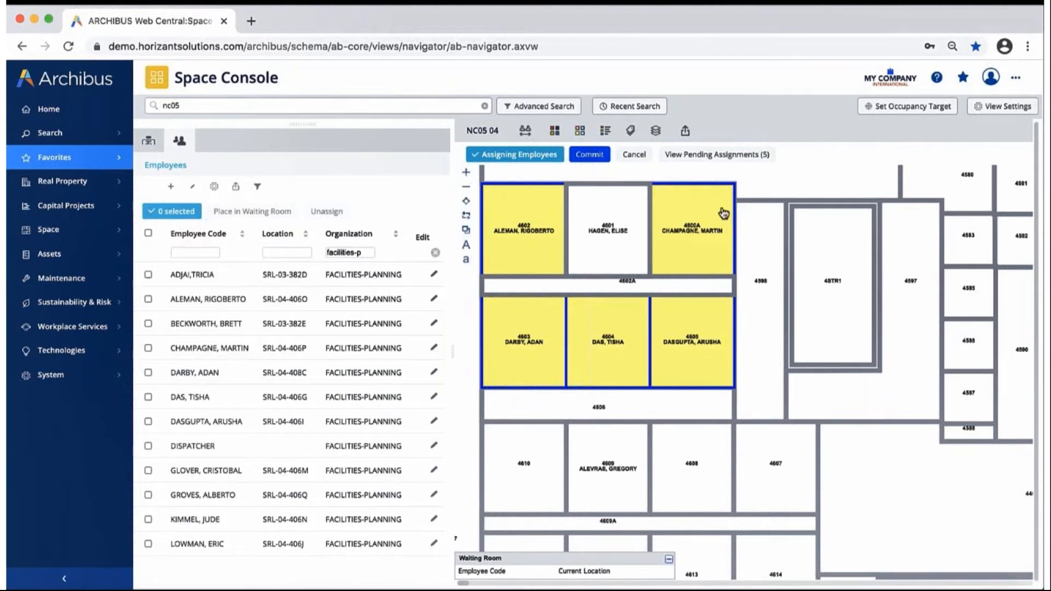
Step: Review the pending employee assignments and start a new move order from them
left_click(708, 155)
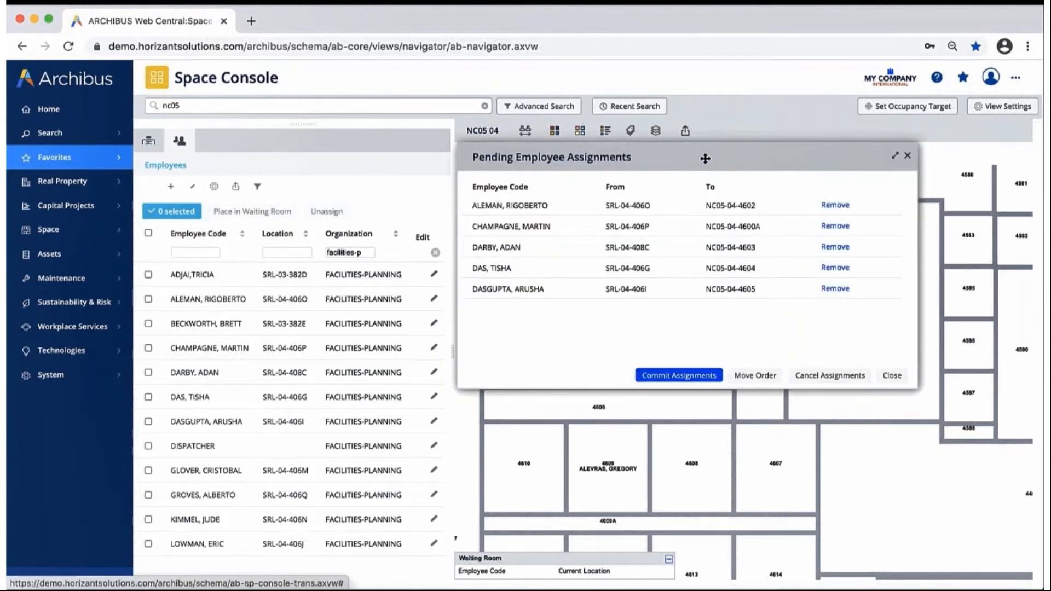
left_click(757, 376)
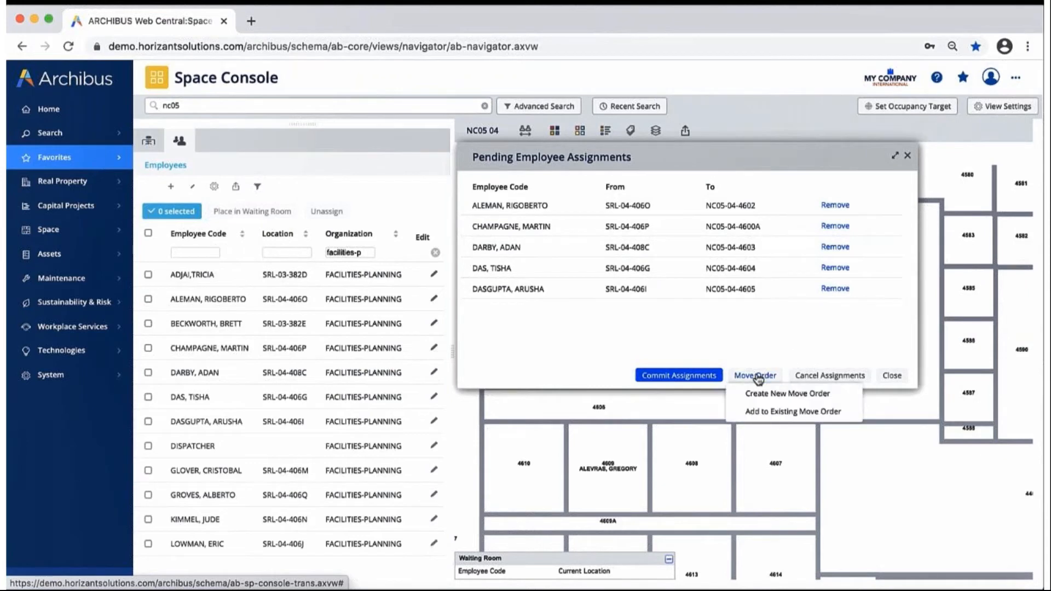
left_click(767, 394)
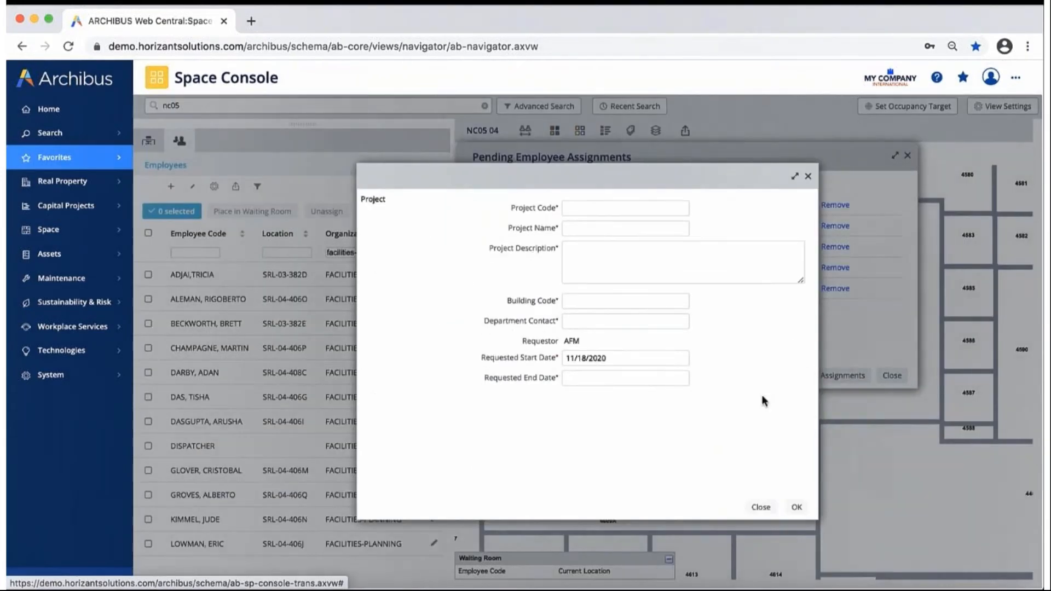
Step: Enter project code FP GROUP MOVE, name Relocate Facilities Planning and description Relocate Facilities Planning to NC05 for the move order
left_click(588, 210)
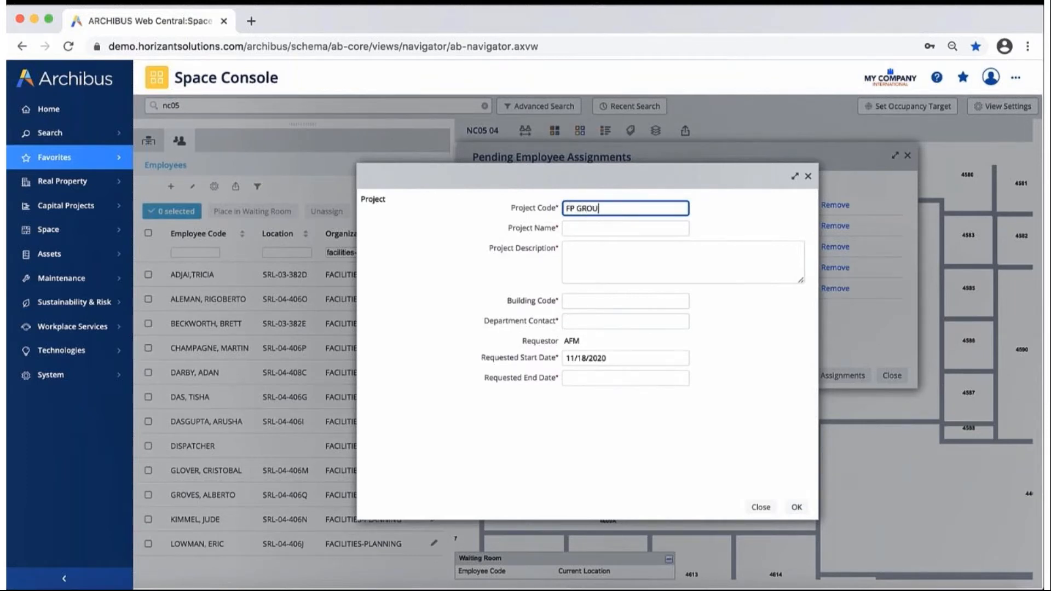
type("FP GROUP MOVE")
left_click(586, 229)
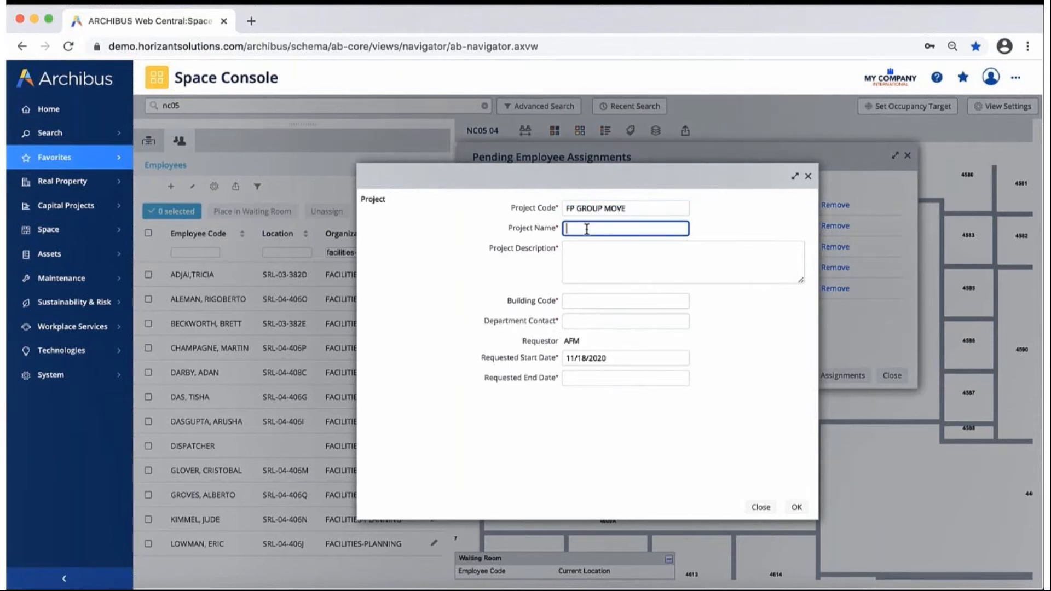
type("Relocate Facilities Planning")
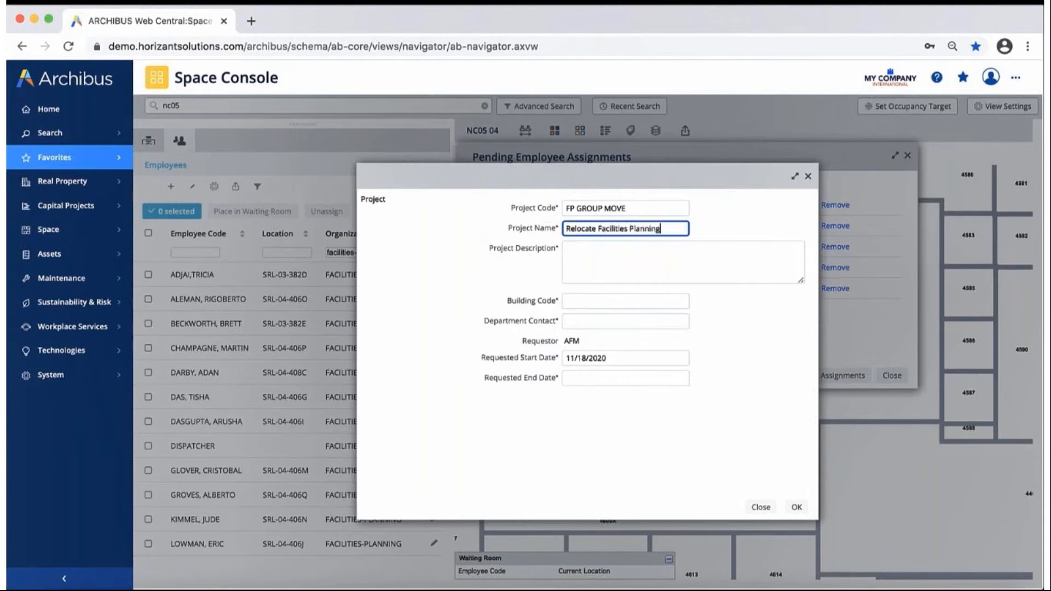
left_click(586, 252)
type("Relocate Facilities Pl")
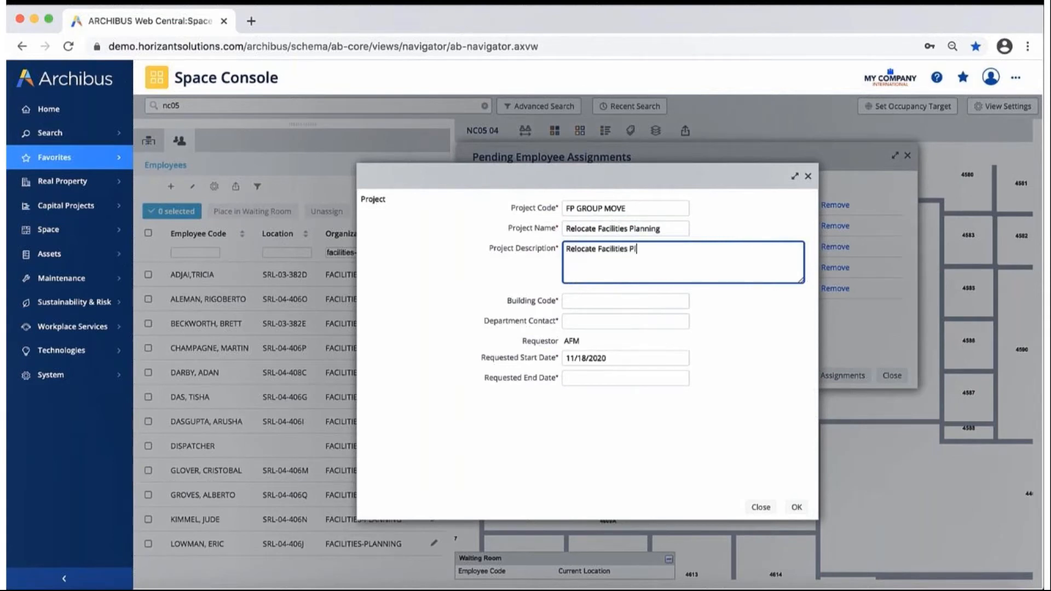
type("anning to NC05")
Step: Set the move order's building code to SRL and choose the department contact from the suggested employees
left_click(594, 300)
type("N")
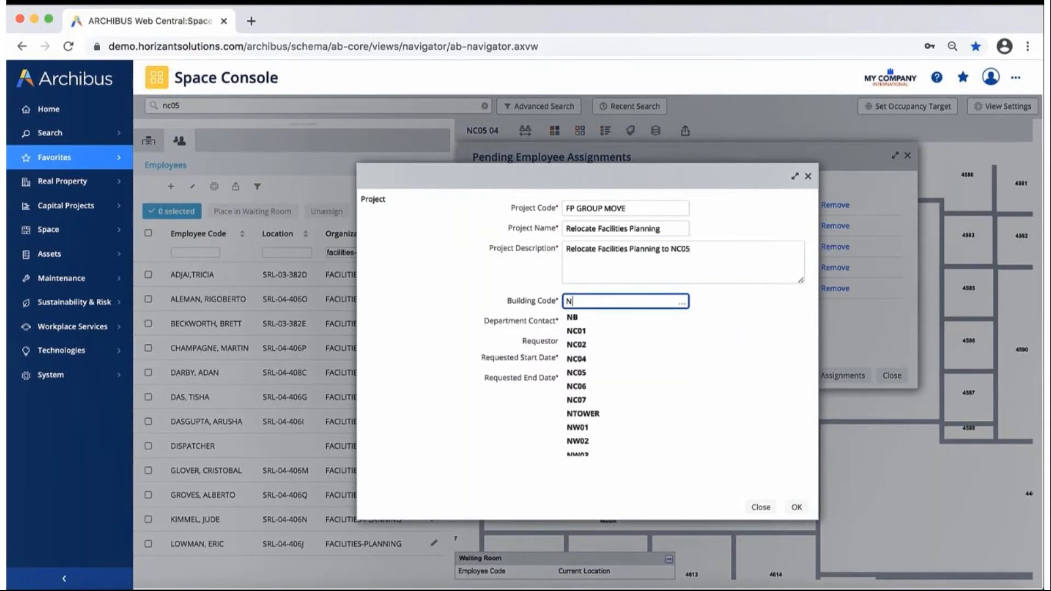
key("BackSpace")
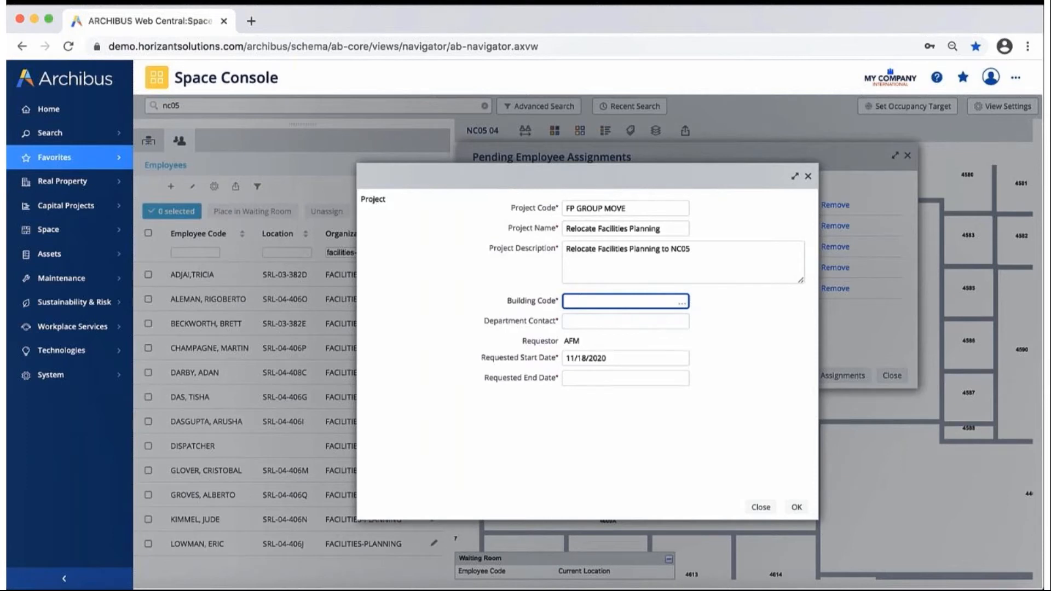
type("SRL")
left_click(586, 319)
left_click(590, 323)
type("ABER")
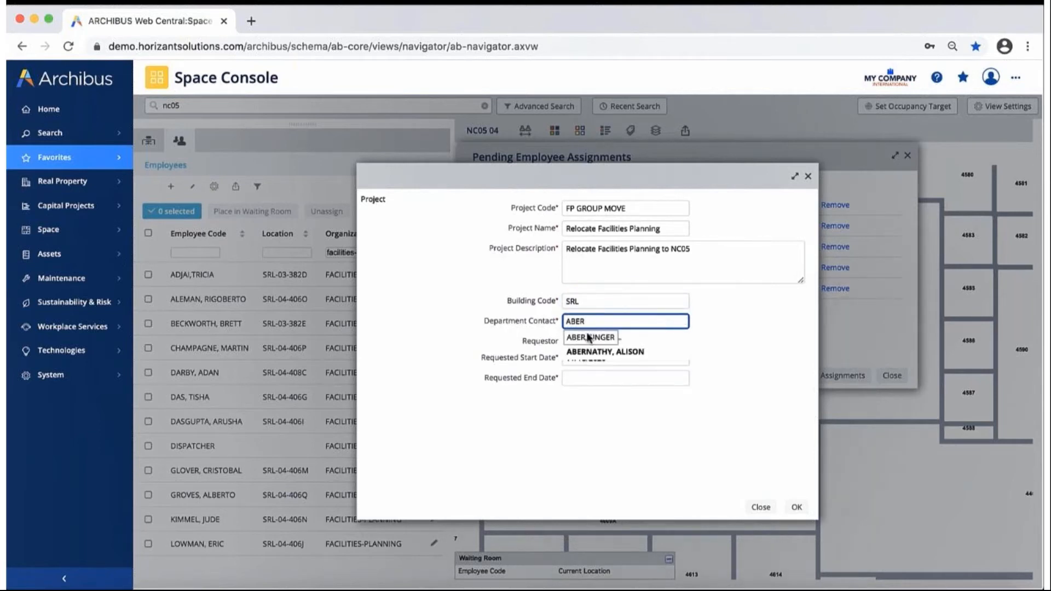
left_click(589, 338)
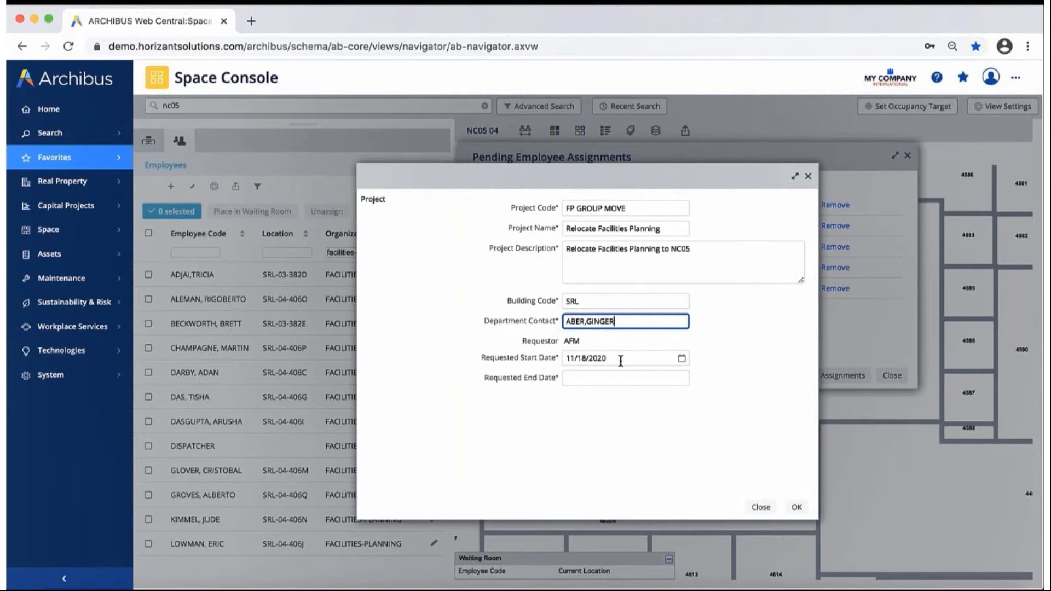
Step: Set the requested start date to 11/27/2020 and end date to 11/30/2020, and submit the move order
left_click(681, 359)
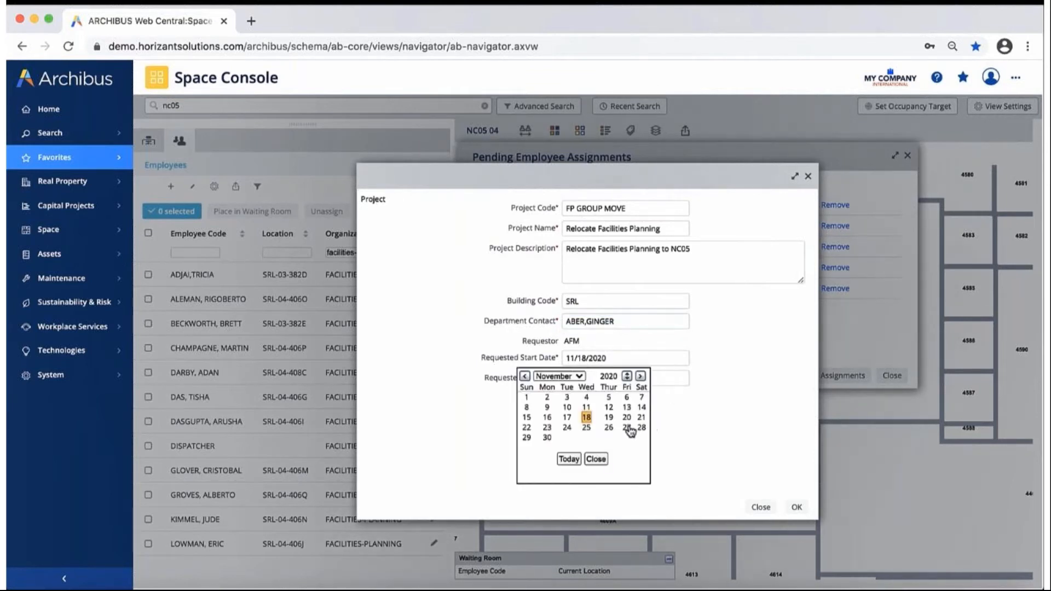
left_click(631, 428)
left_click(682, 379)
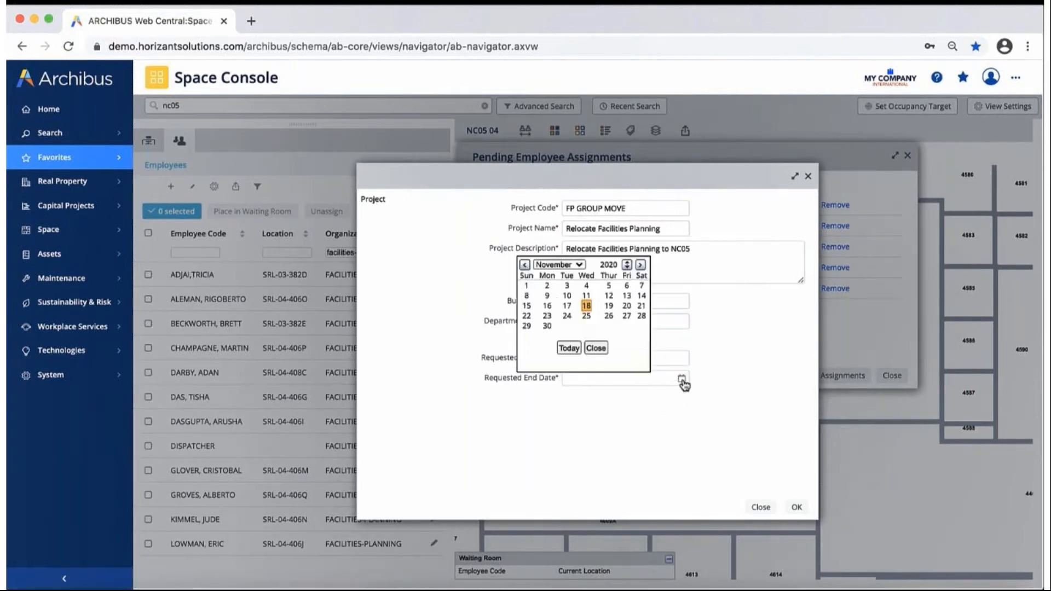
left_click(547, 326)
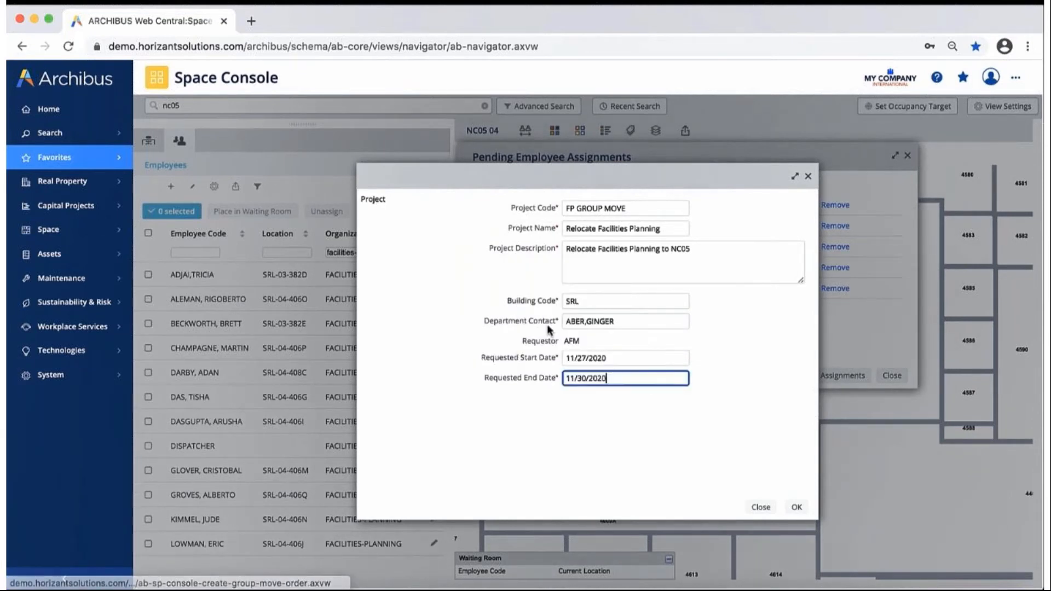
left_click(789, 509)
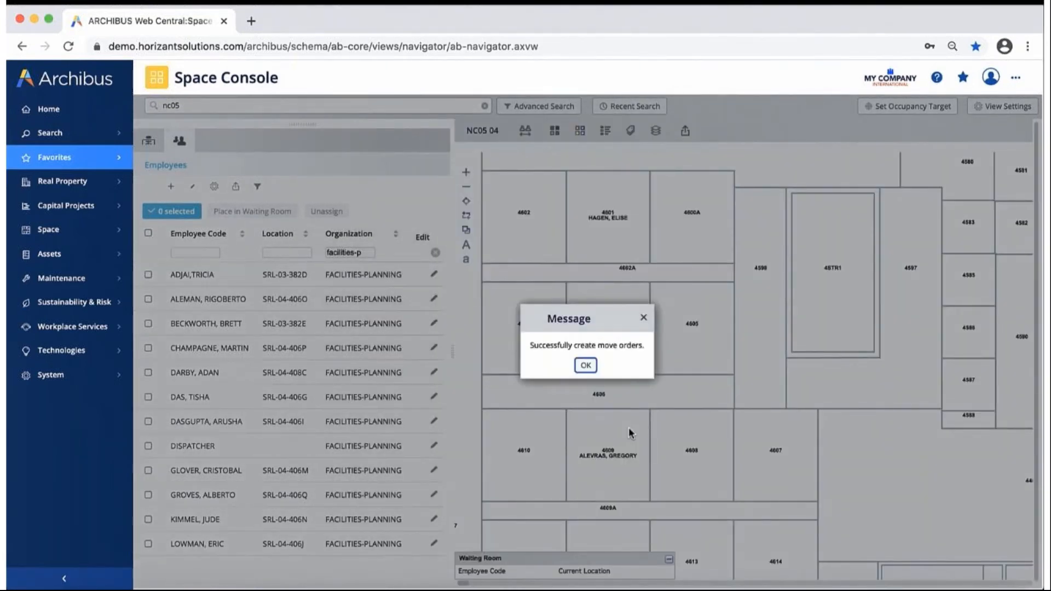
left_click(588, 367)
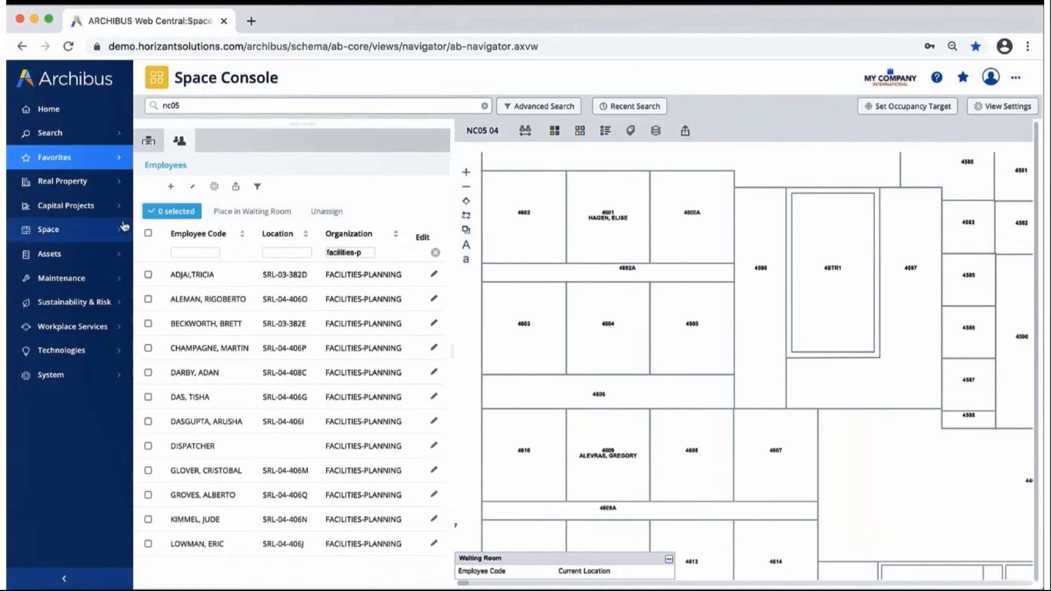
Step: Open FP GROUP MOVE from the Requested moves in the Move Console and auto-approve it
left_click(48, 159)
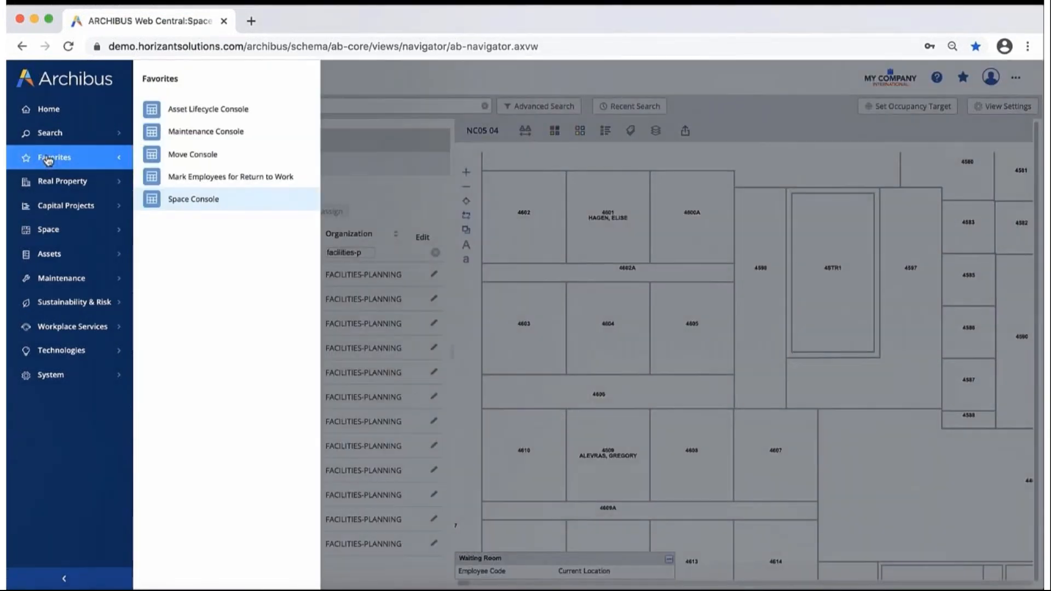
left_click(178, 158)
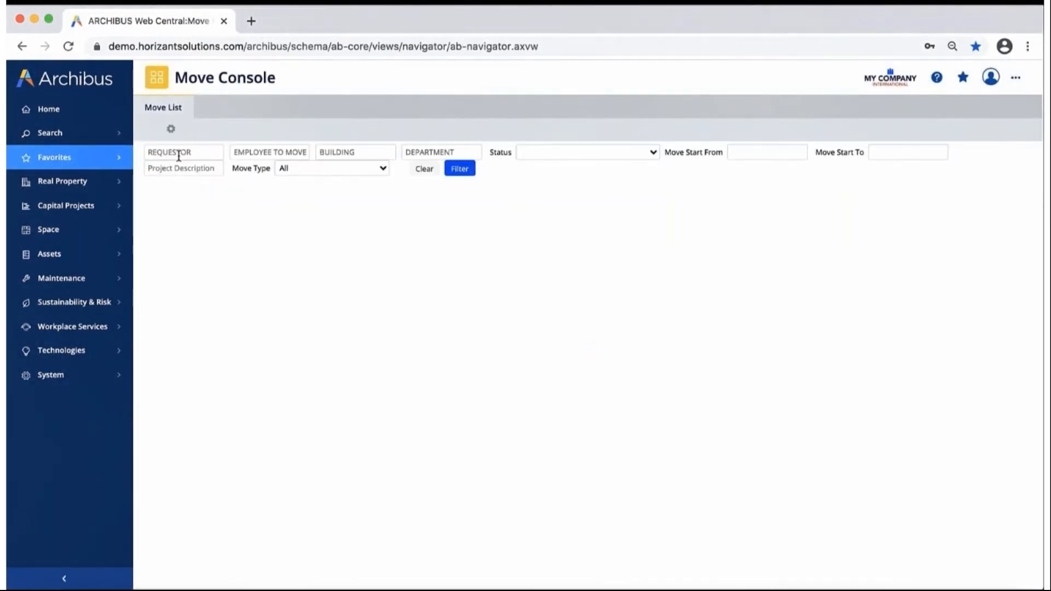
left_click(456, 172)
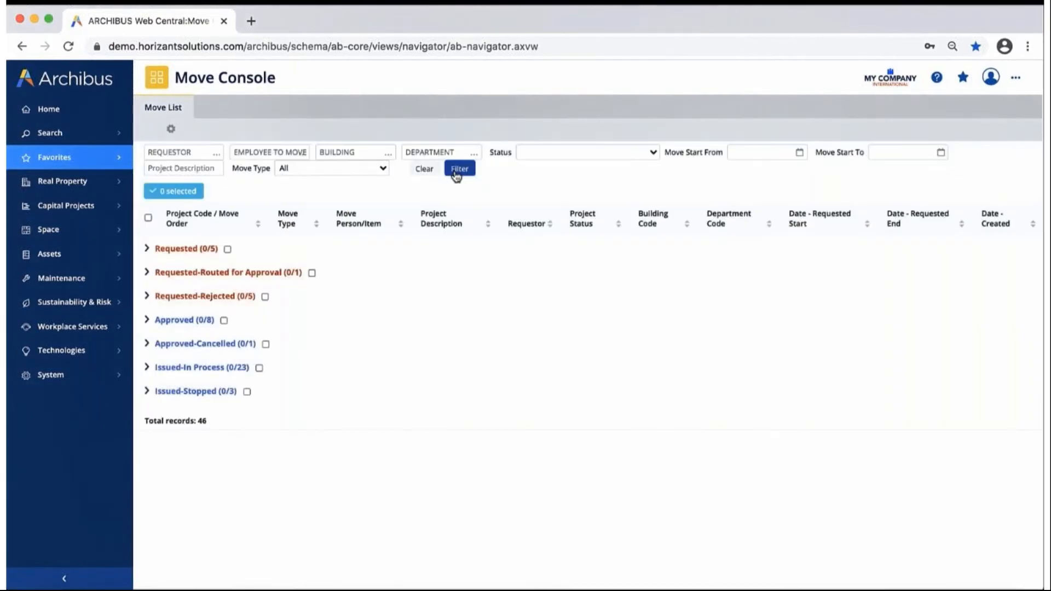
left_click(148, 250)
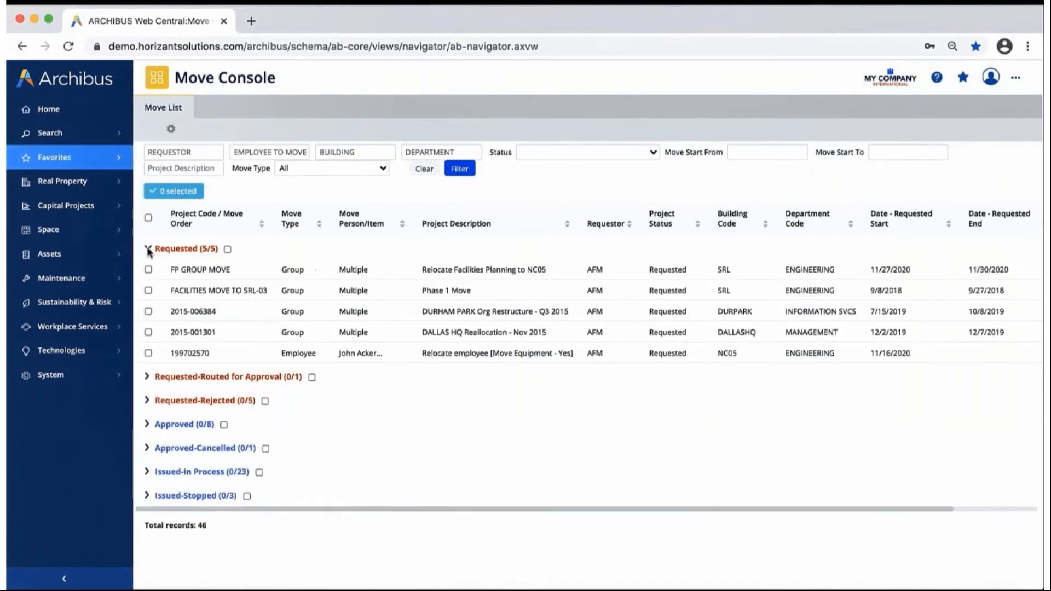
left_click(200, 271)
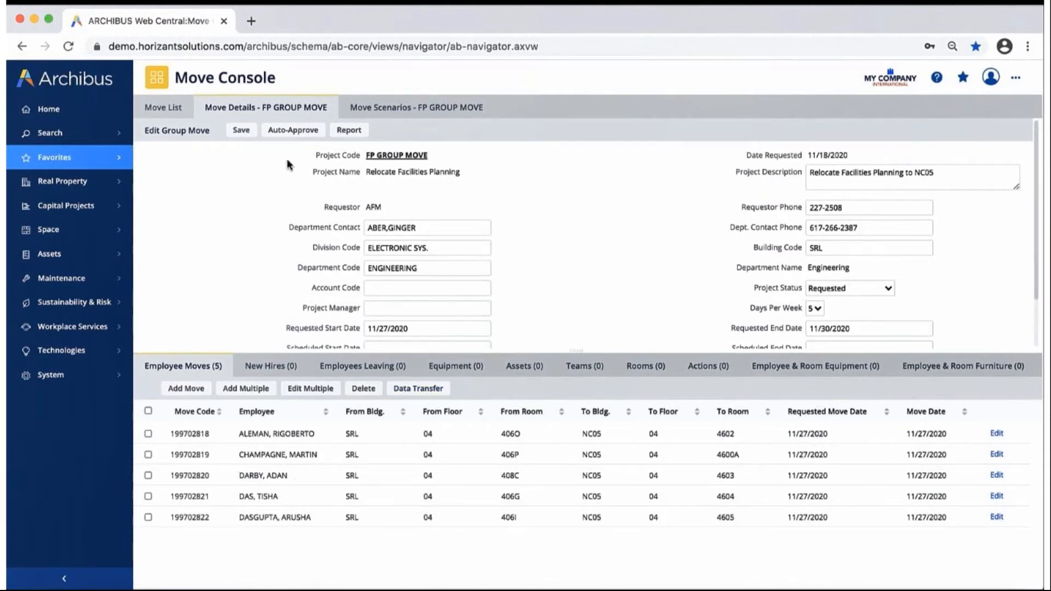
left_click(284, 131)
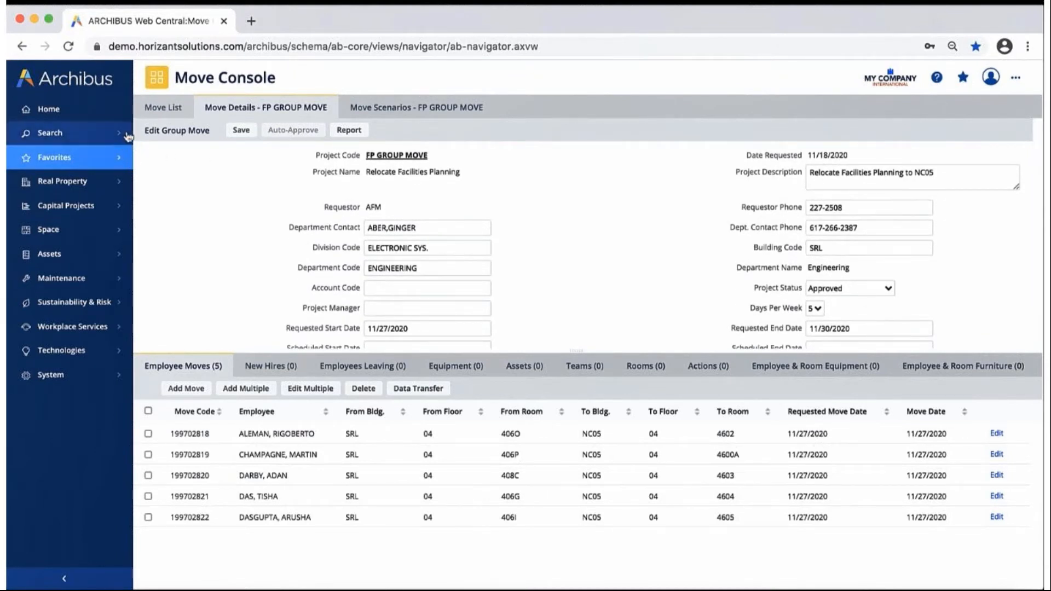
Step: Reopen FP GROUP MOVE from the Approved moves and issue it
left_click(159, 114)
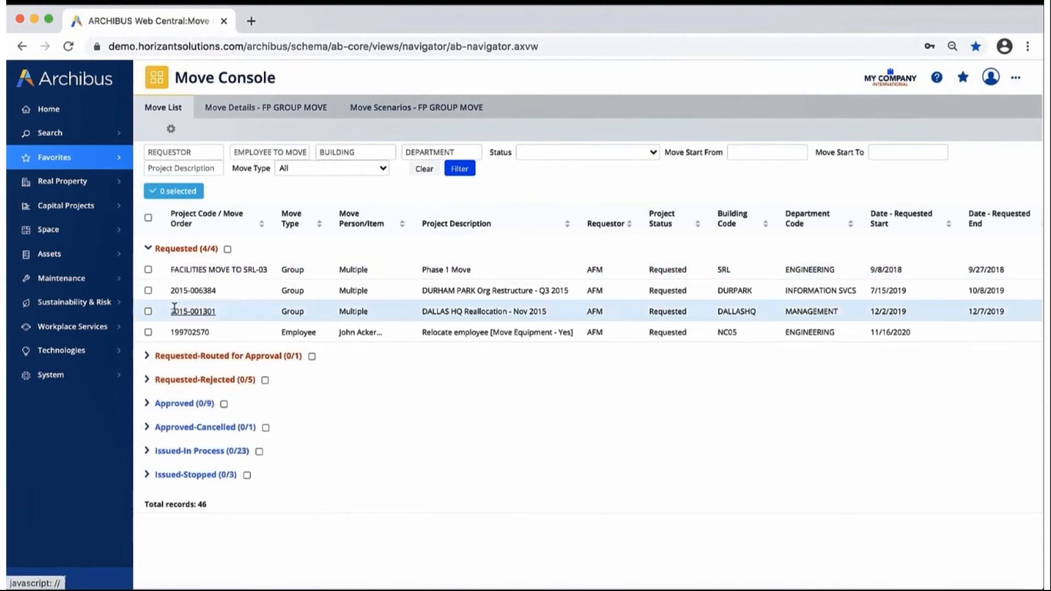
left_click(147, 404)
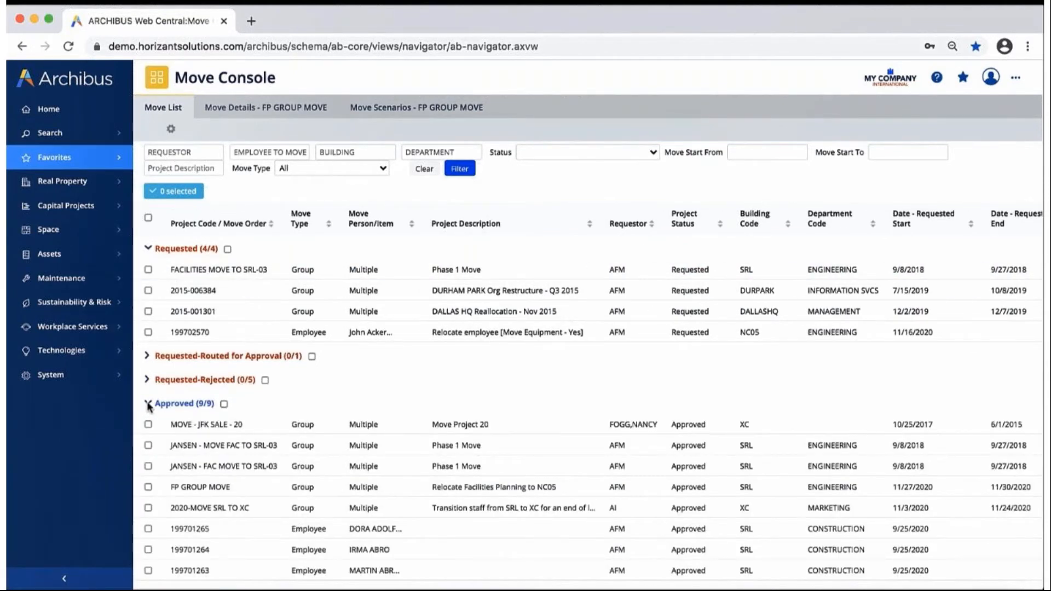
left_click(186, 487)
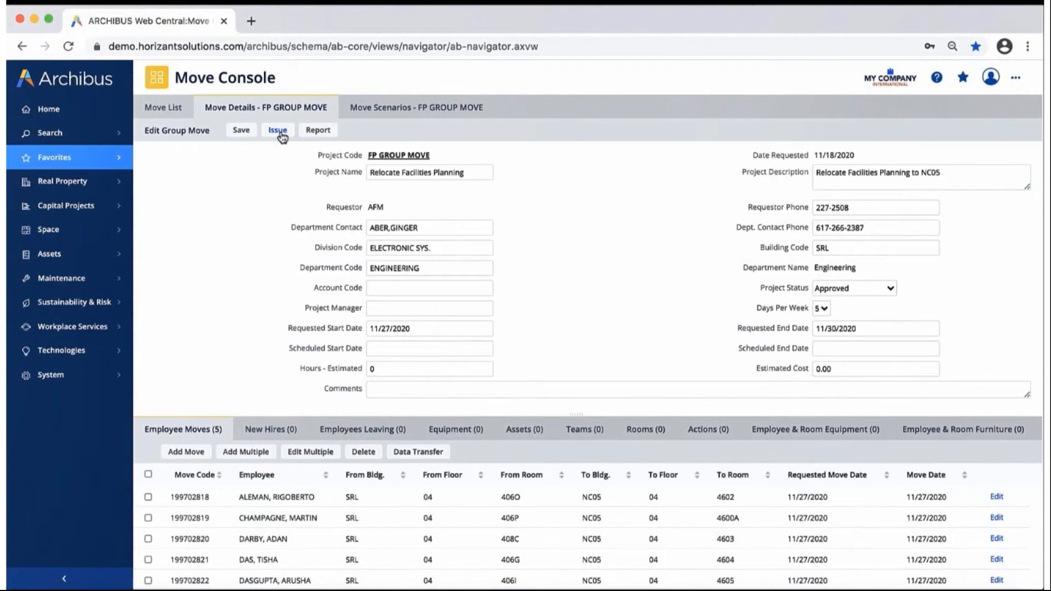
left_click(278, 132)
Step: Filter the move list by project description "relocate fac" and expand the Issued-In Process group
left_click(163, 108)
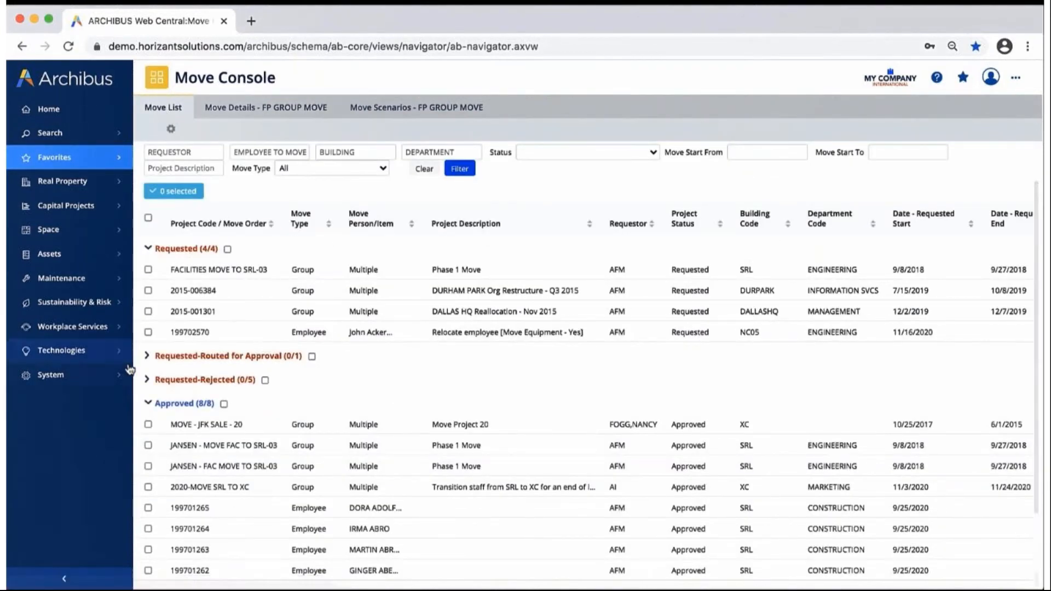
left_click(148, 249)
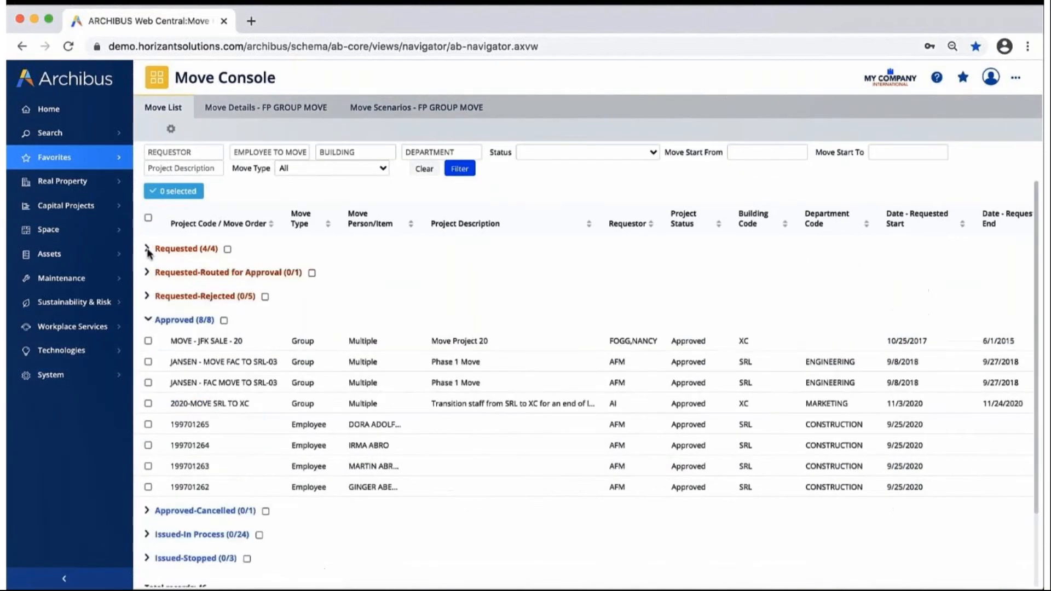
left_click(147, 320)
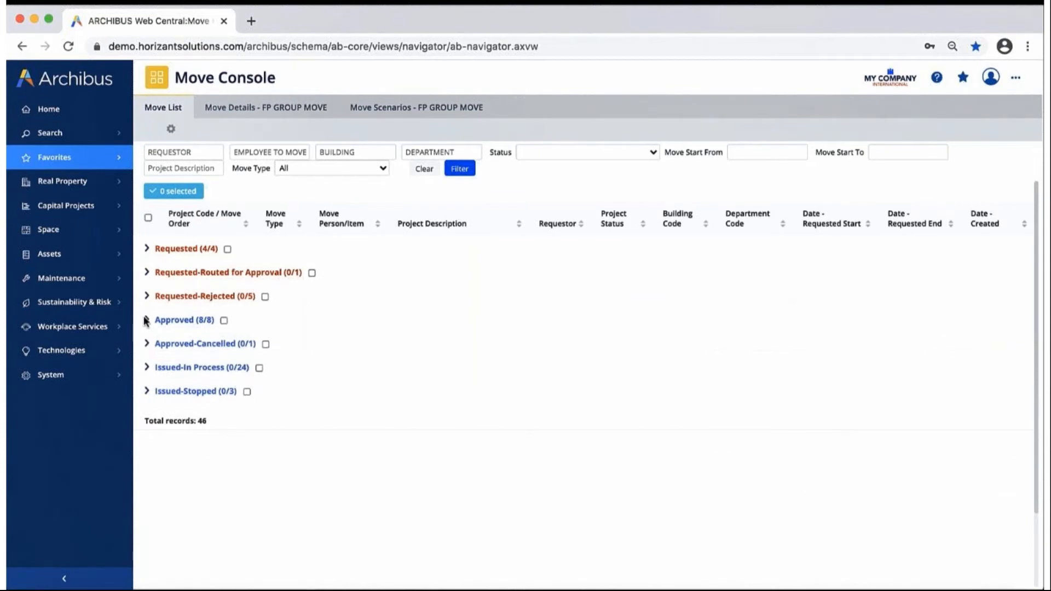
left_click(182, 169)
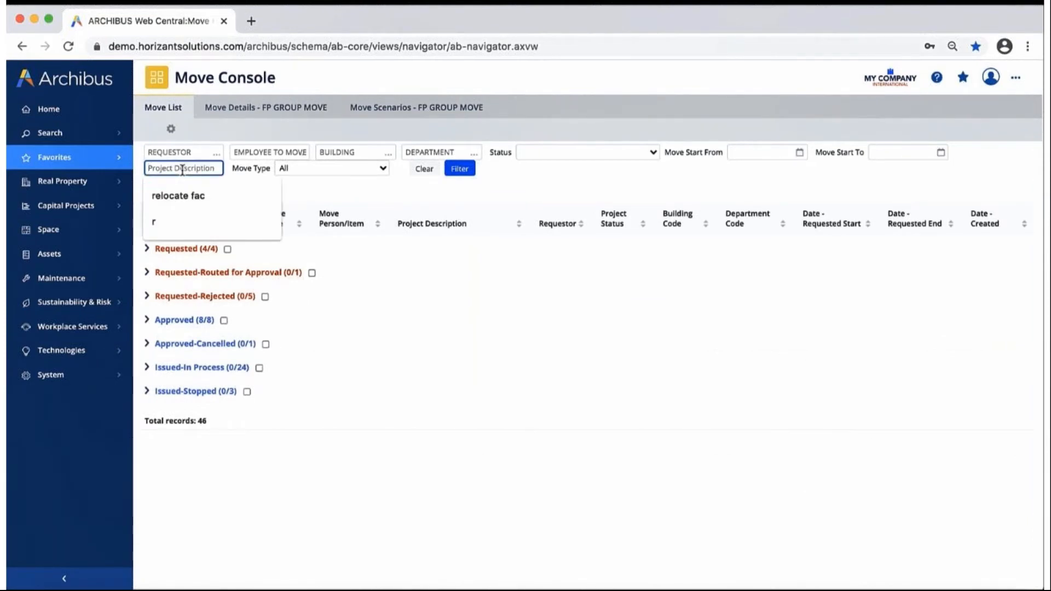
left_click(183, 196)
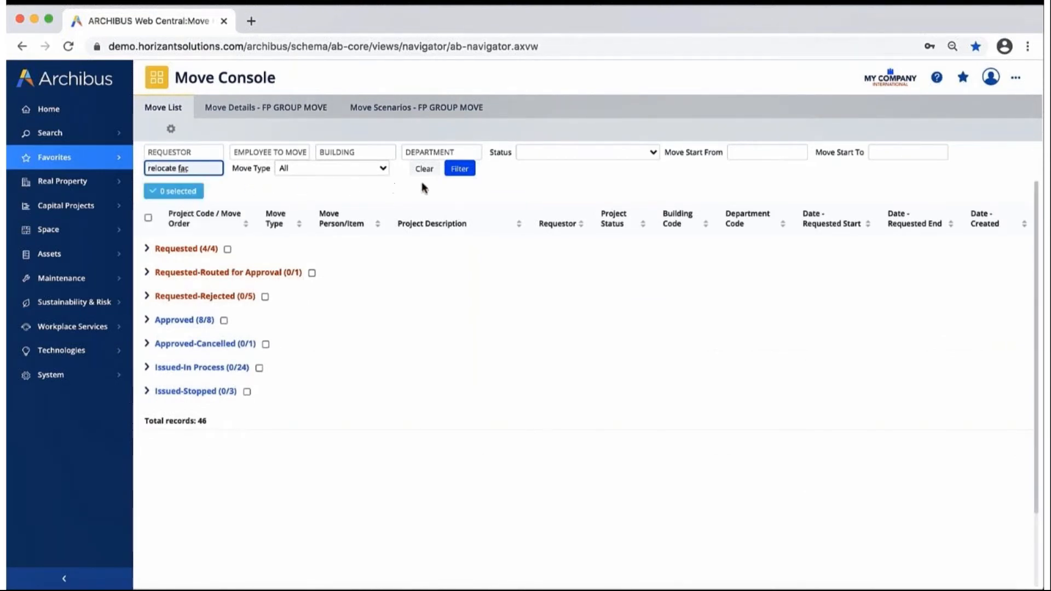
left_click(460, 169)
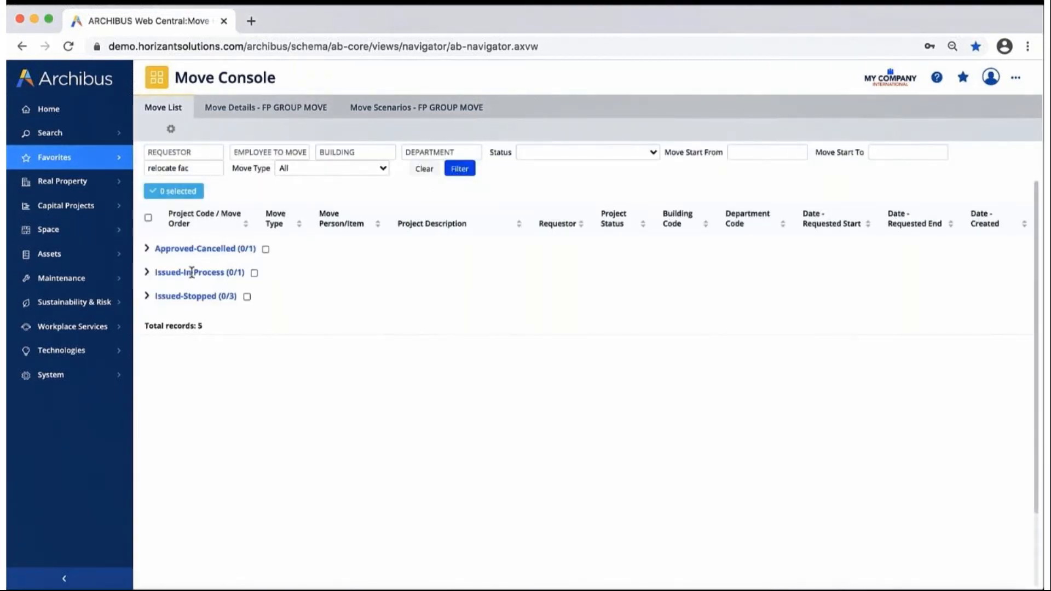
left_click(146, 273)
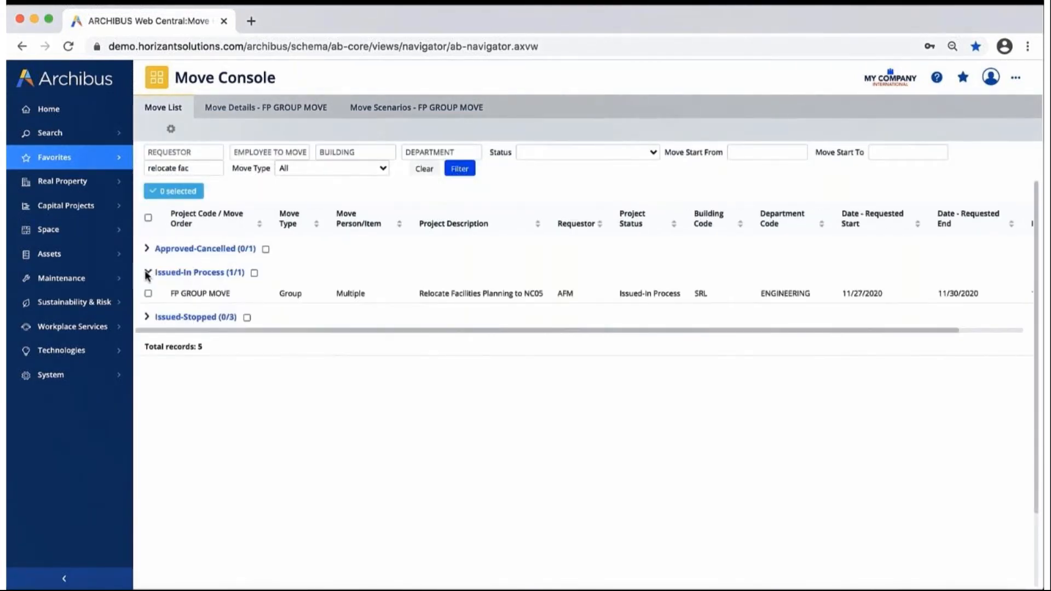
Step: Open the issued FP GROUP MOVE and mark all five of its employee moves as complete
left_click(188, 296)
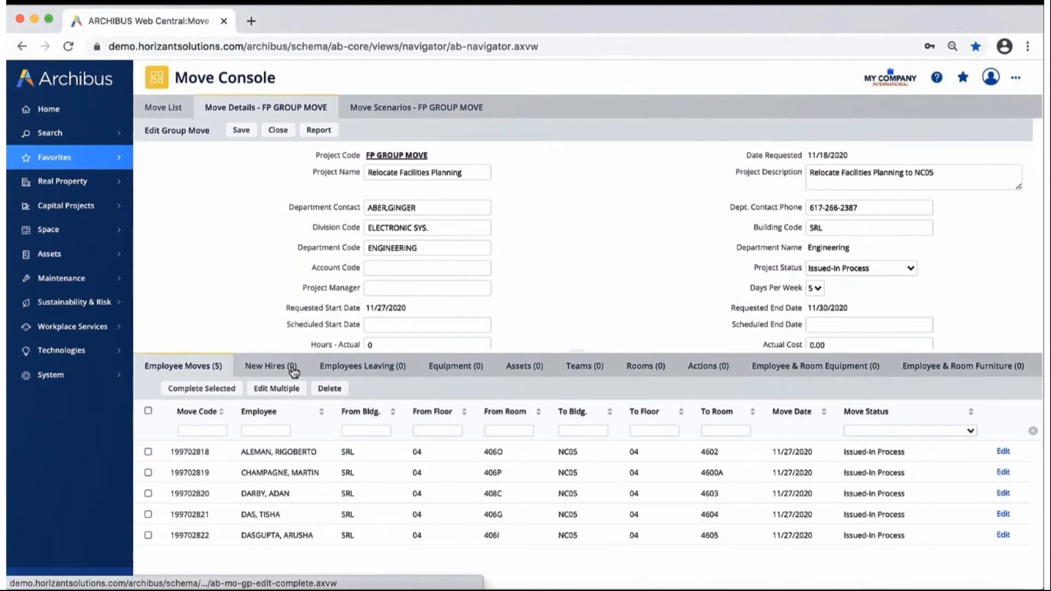
left_click(148, 411)
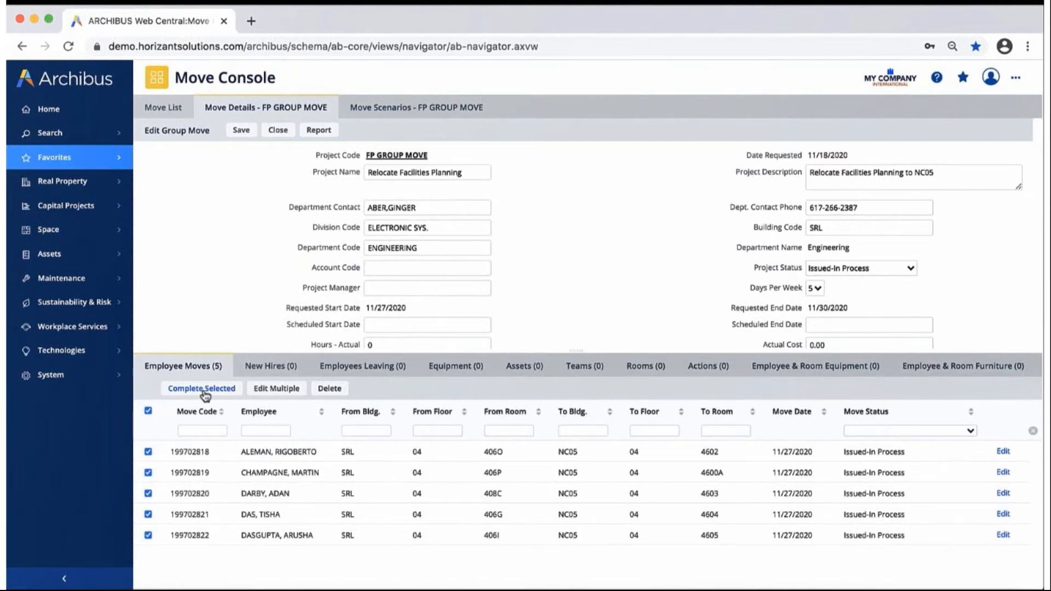
left_click(204, 389)
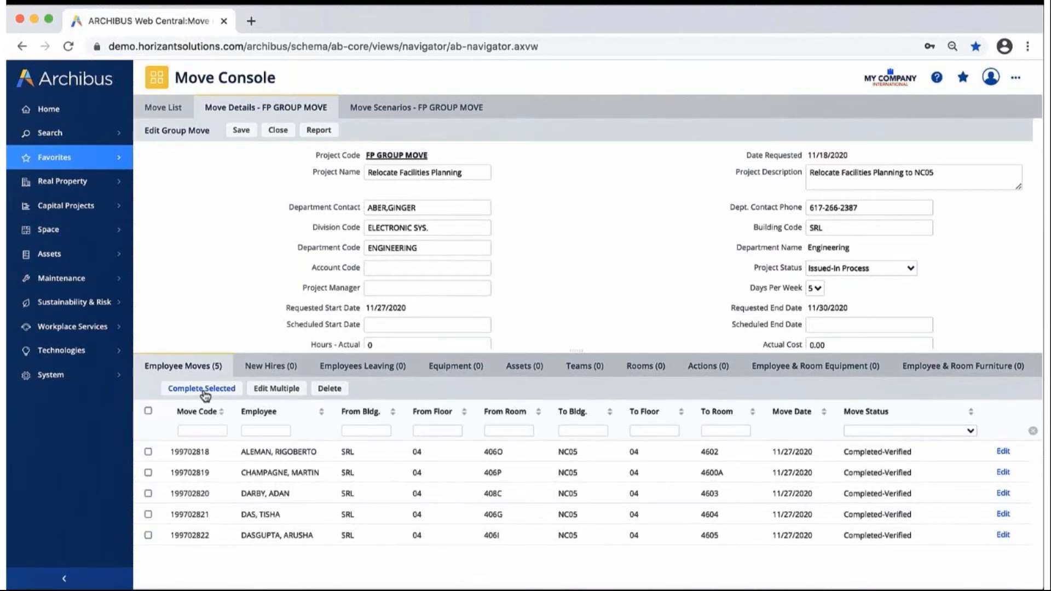
Step: Set the group move's project status to Completed-Verified, save it and close the move order
left_click(910, 271)
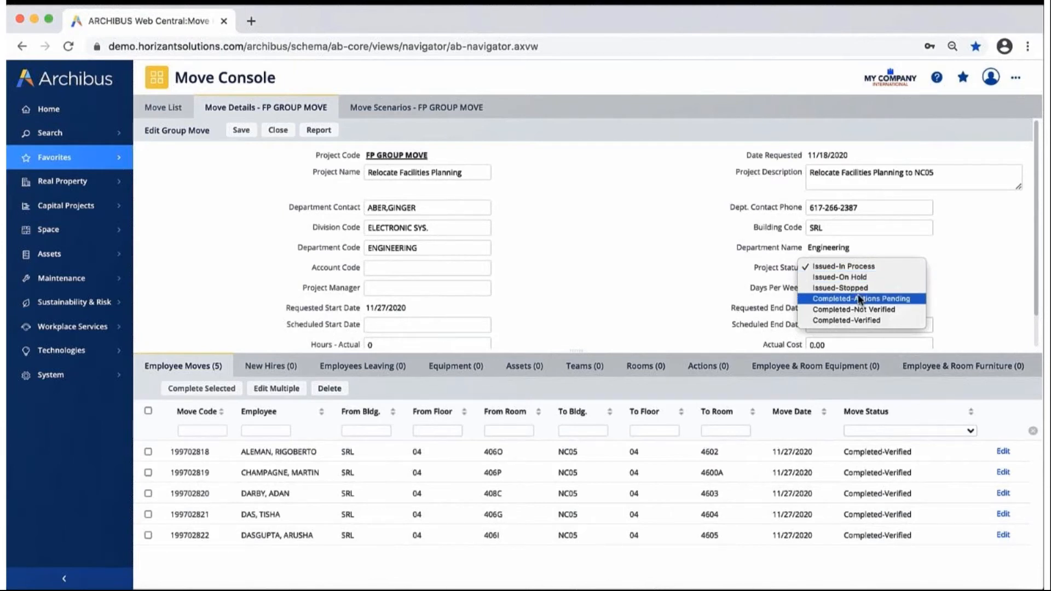
left_click(848, 321)
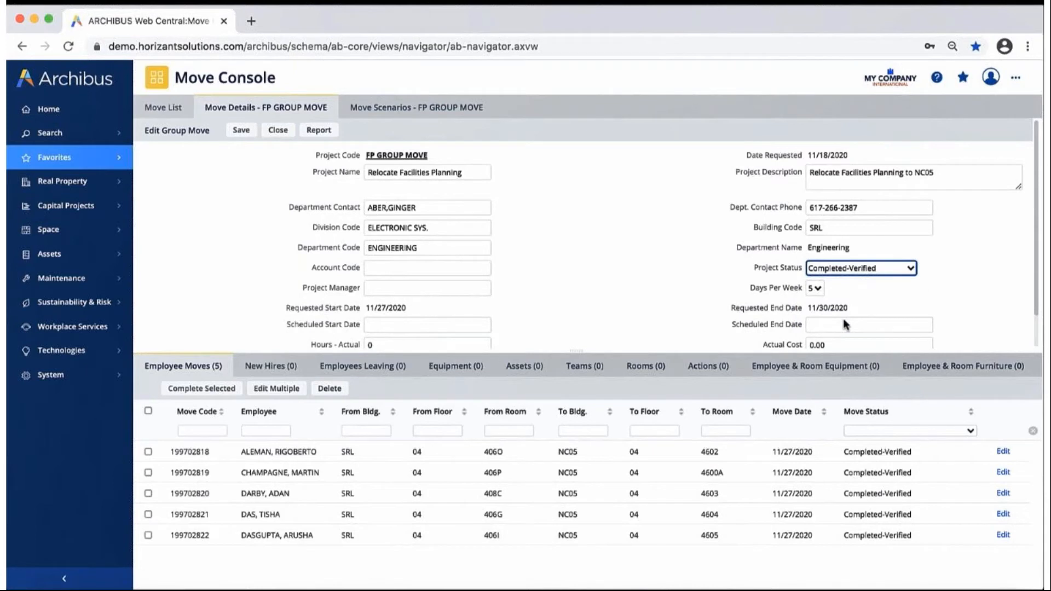
left_click(242, 131)
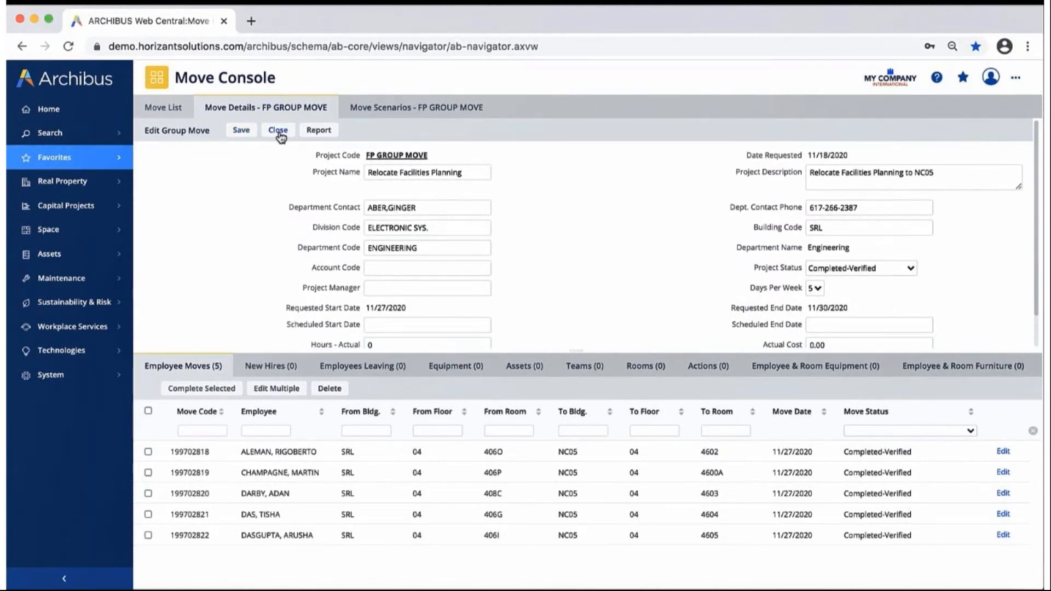
left_click(279, 131)
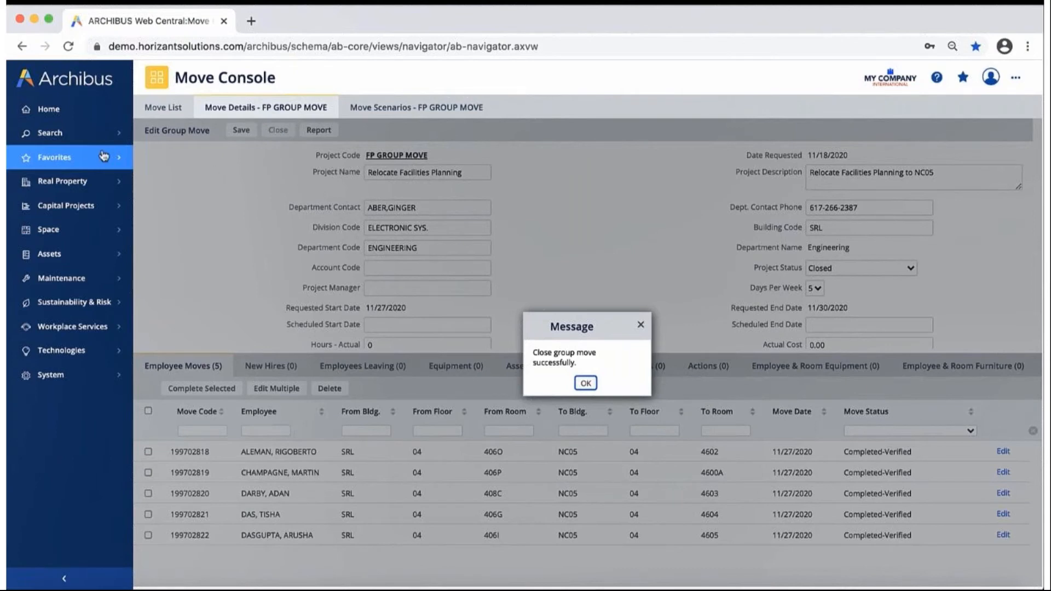
Step: Open the Space Console, search for building NC05 and display the floor plan of its Floor 04
left_click(55, 158)
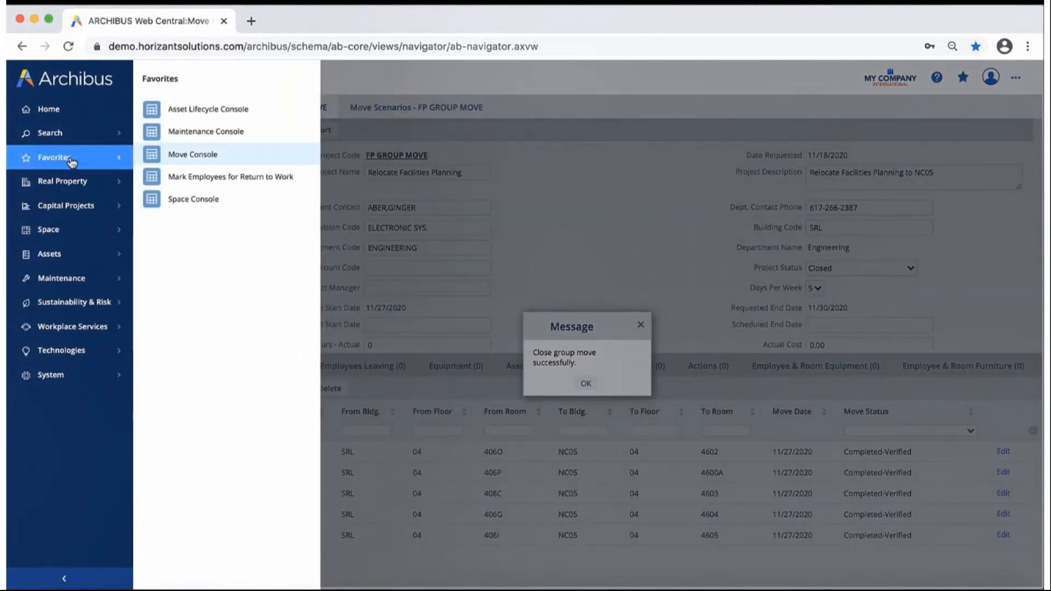
left_click(193, 200)
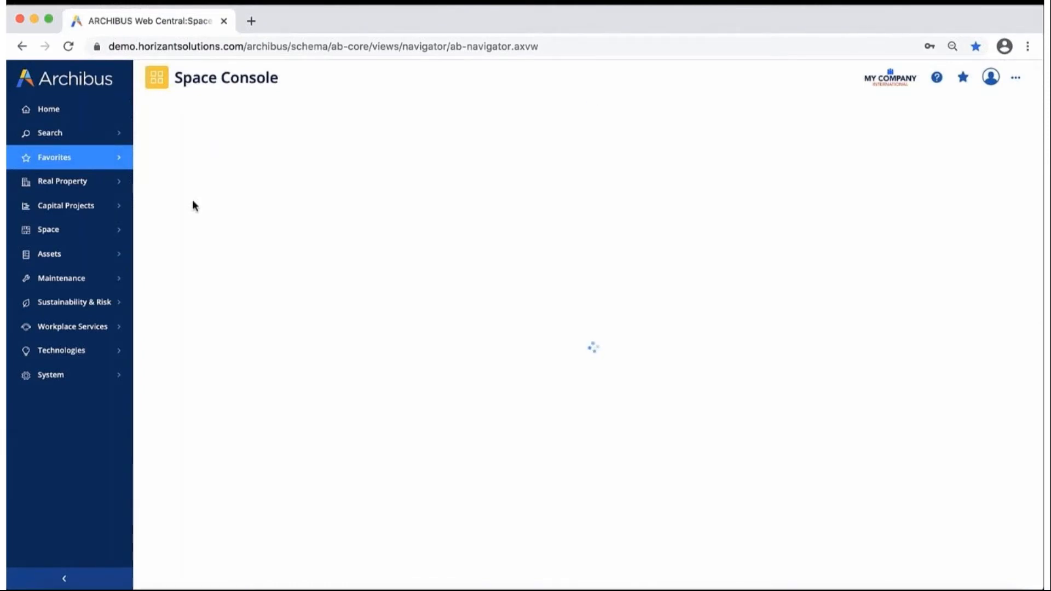
left_click(228, 105)
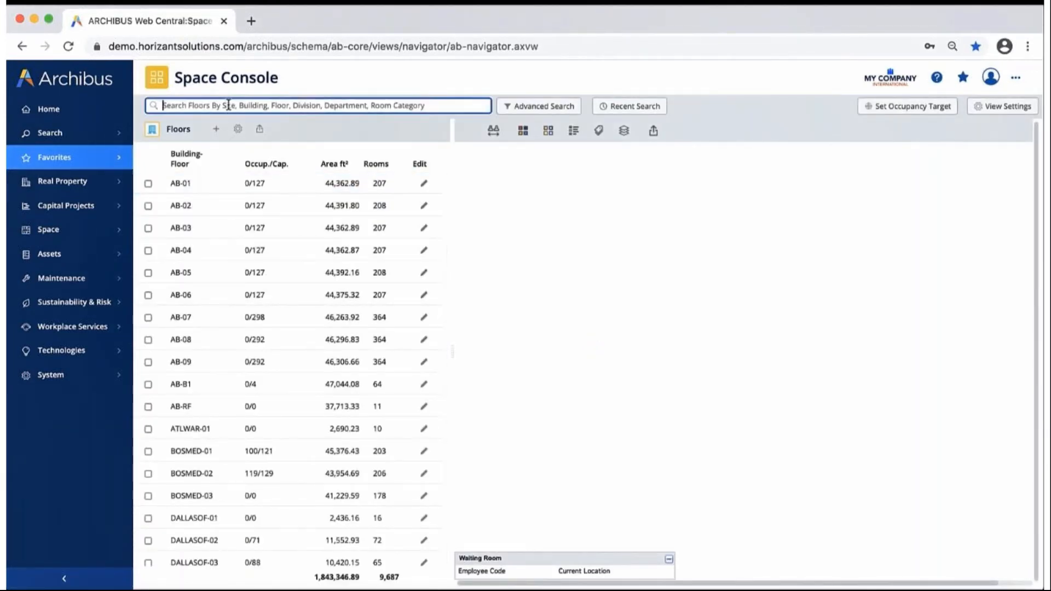
type("nc05")
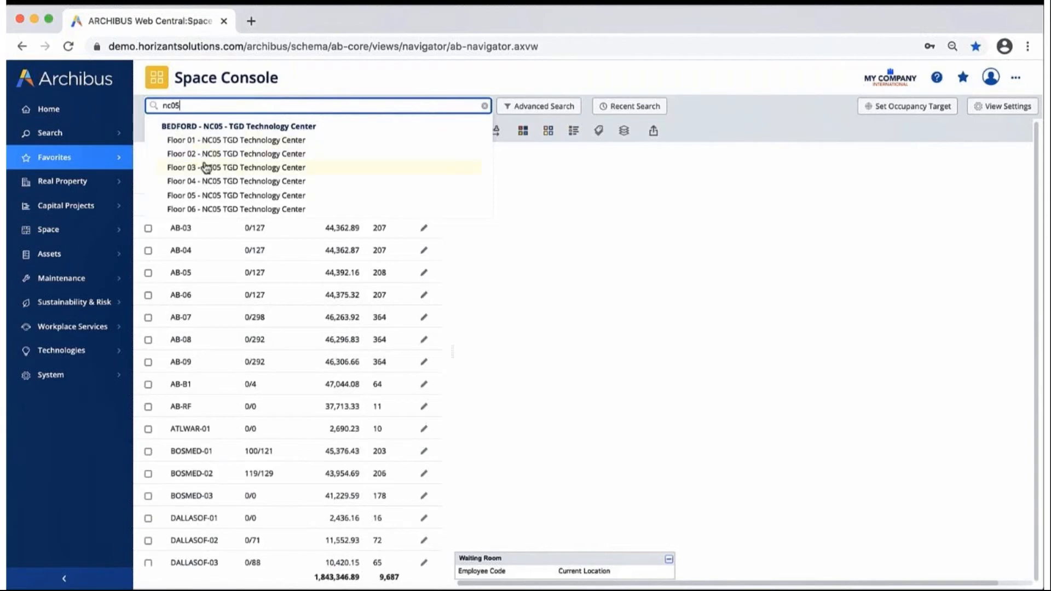
left_click(210, 185)
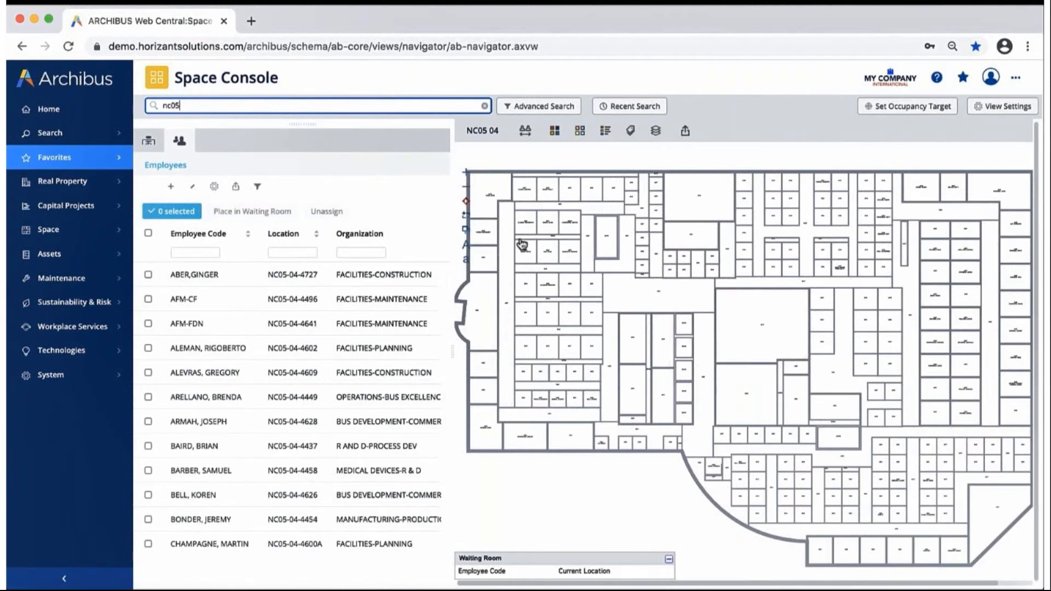
Step: Examine rooms 4600A to 4605 on the NC05 floor 04 plan to check where the moved employees are located
scroll(520, 243, "up", 10)
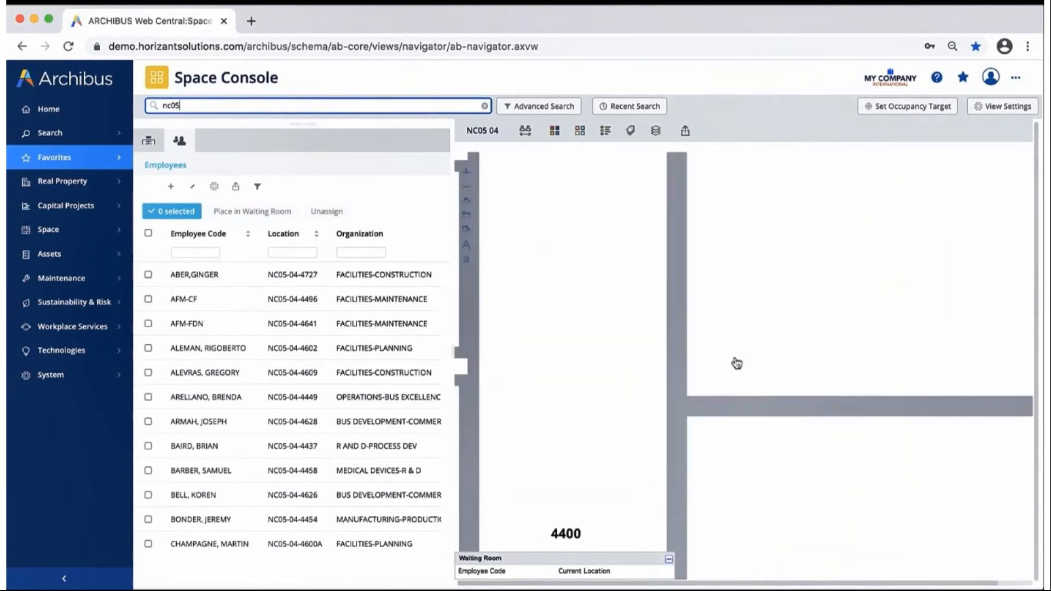
left_click_drag(586, 298, 913, 430)
left_click_drag(634, 328, 782, 342)
scroll(769, 331, "down", 3)
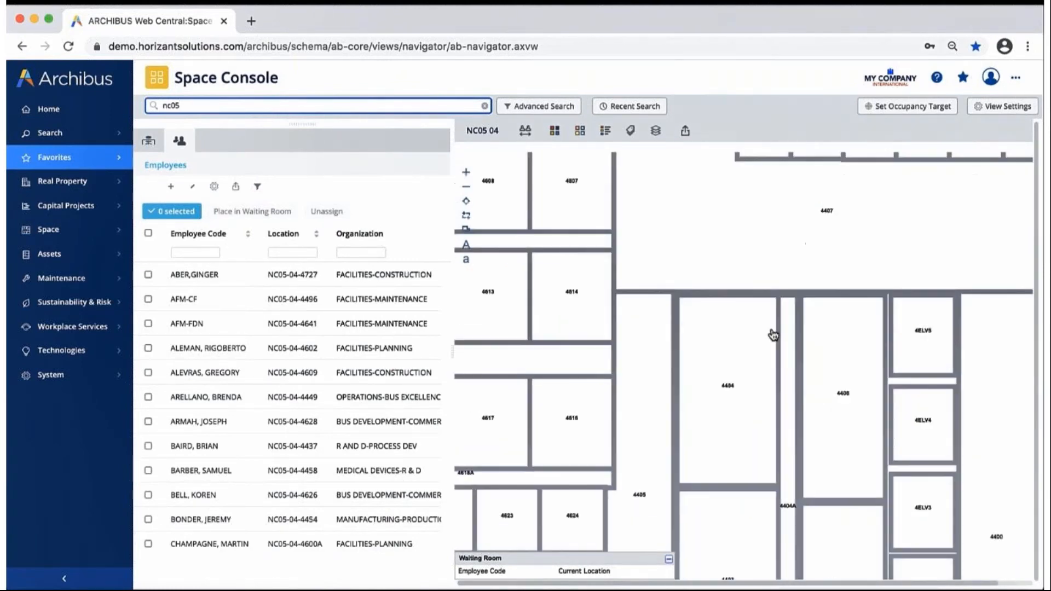
scroll(769, 331, "up", 3)
left_click_drag(573, 290, 1014, 422)
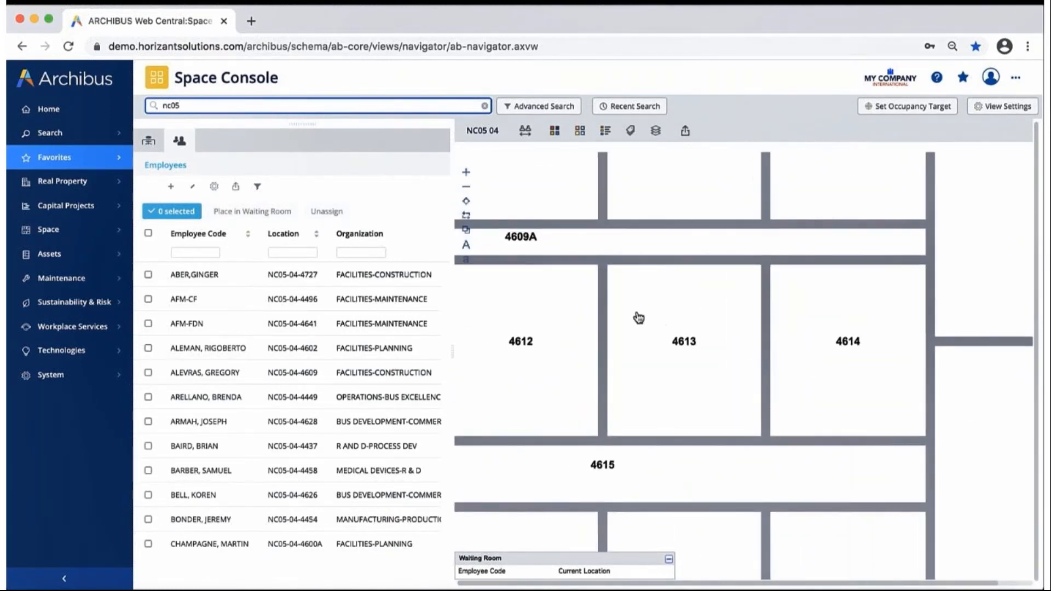
left_click_drag(636, 314, 1005, 474)
left_click_drag(931, 397, 777, 504)
left_click_drag(808, 390, 816, 524)
scroll(815, 524, "down", 2)
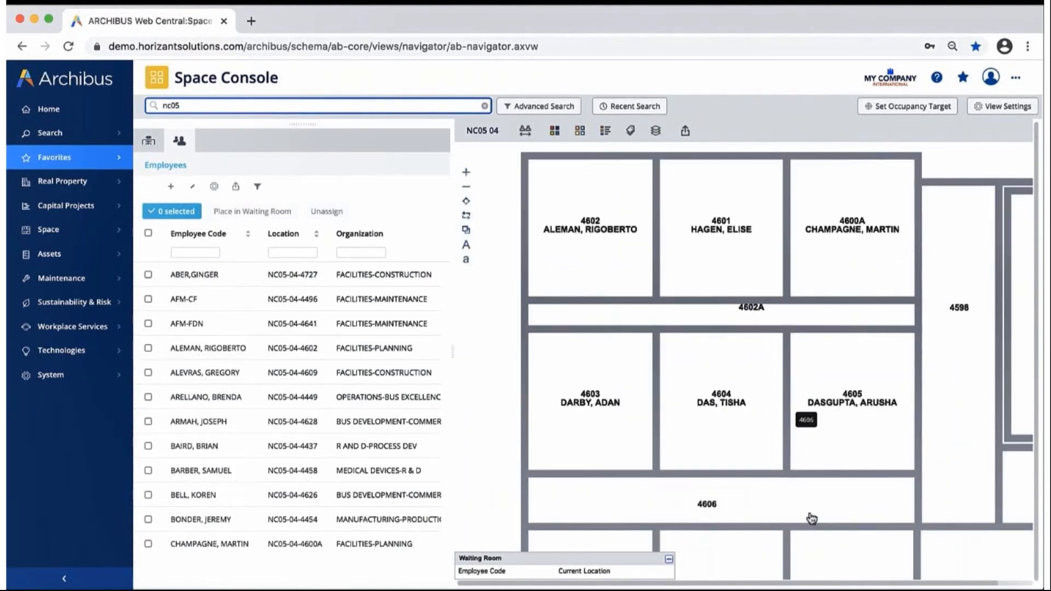
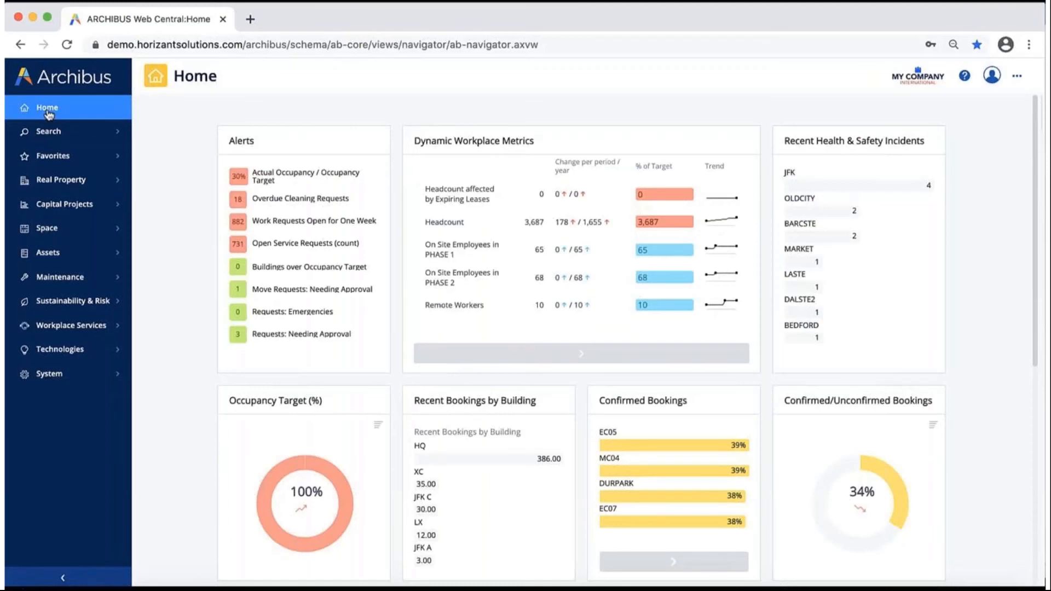
mouse_move(3, 540)
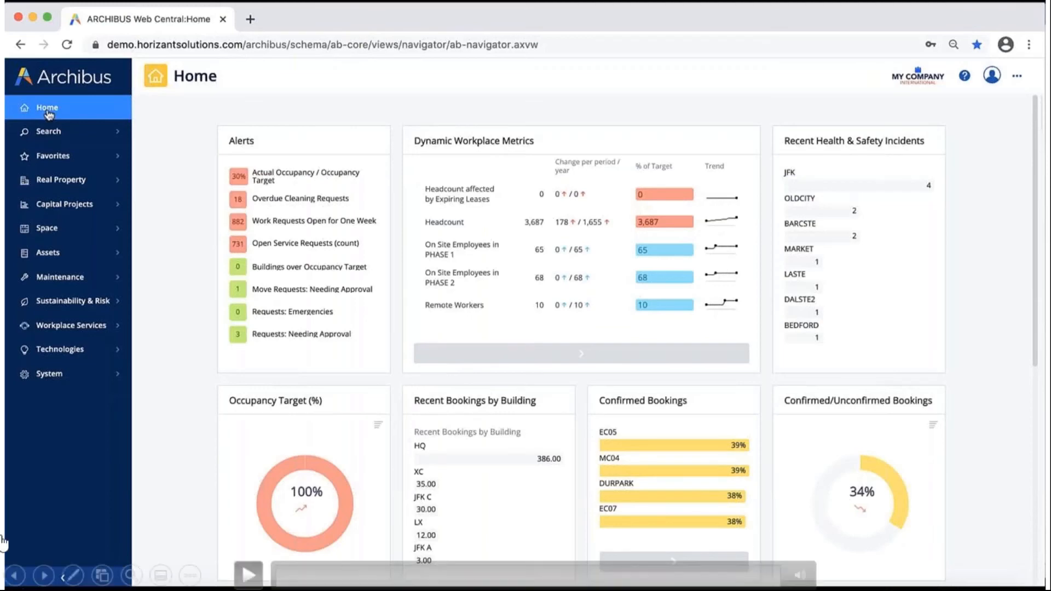
left_click(254, 581)
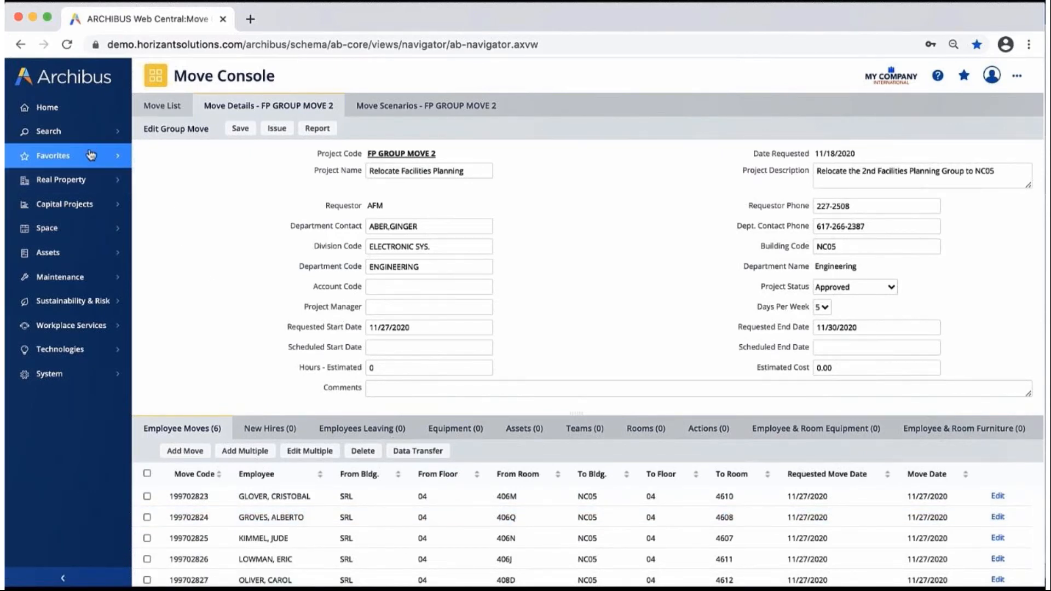
Step: Open Examine Group Moves, filter the group moves to Approved status and show the details of FP GROUP MOVE 2
left_click(58, 158)
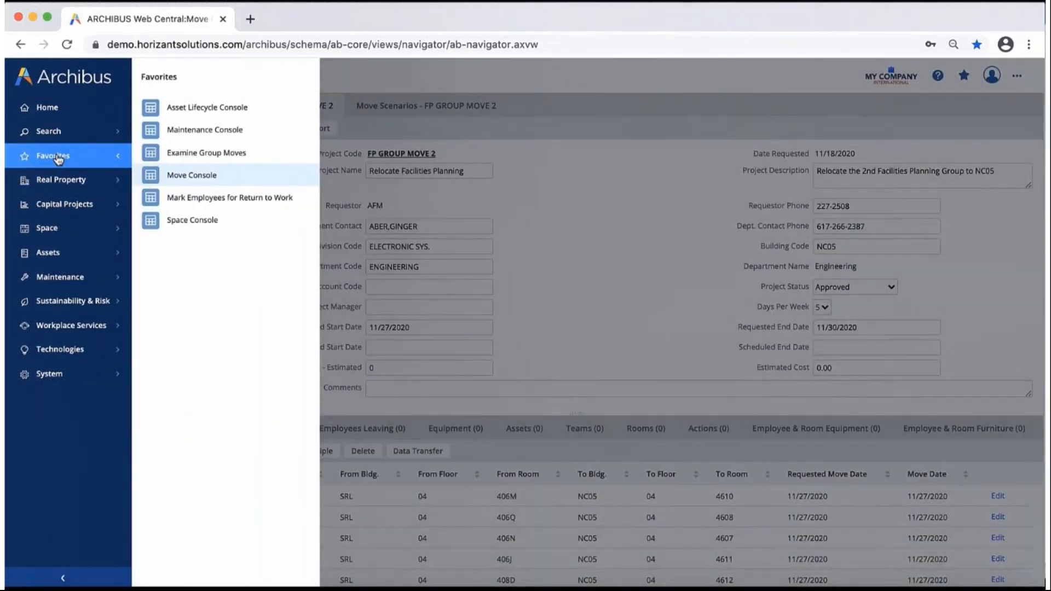
left_click(190, 156)
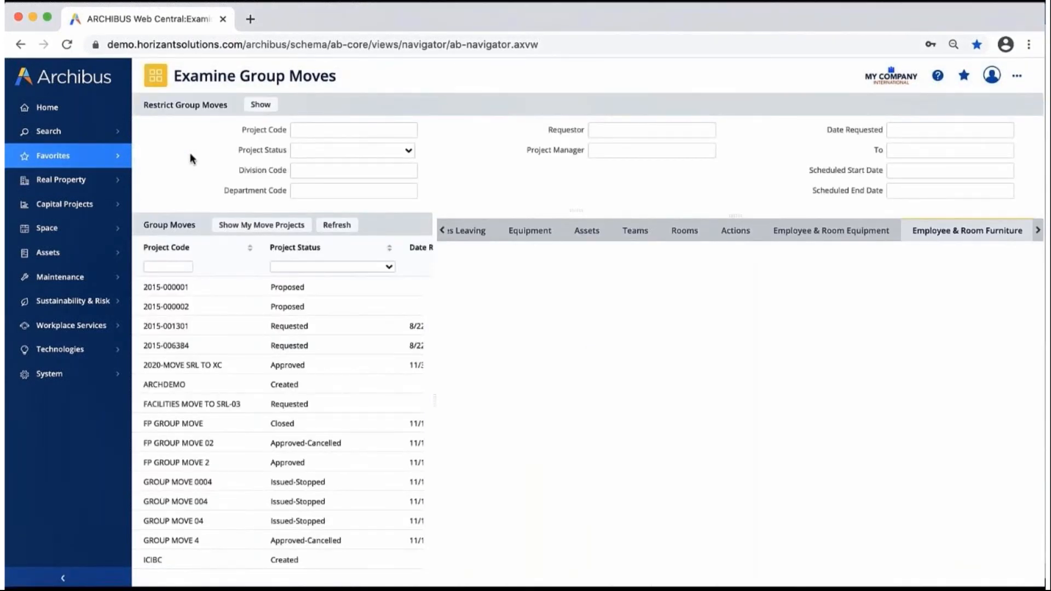
left_click(388, 266)
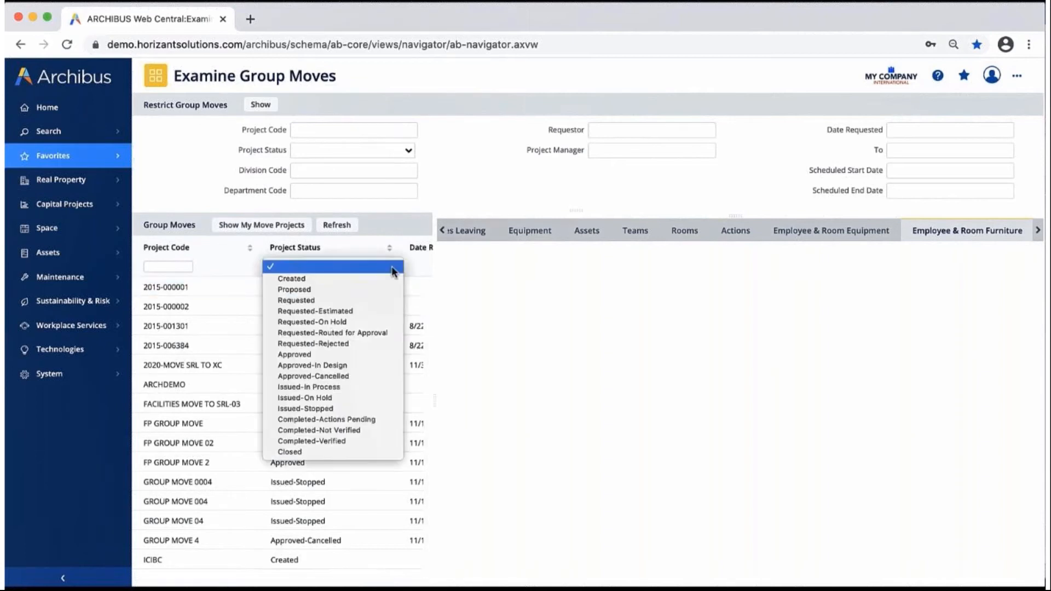
left_click(309, 356)
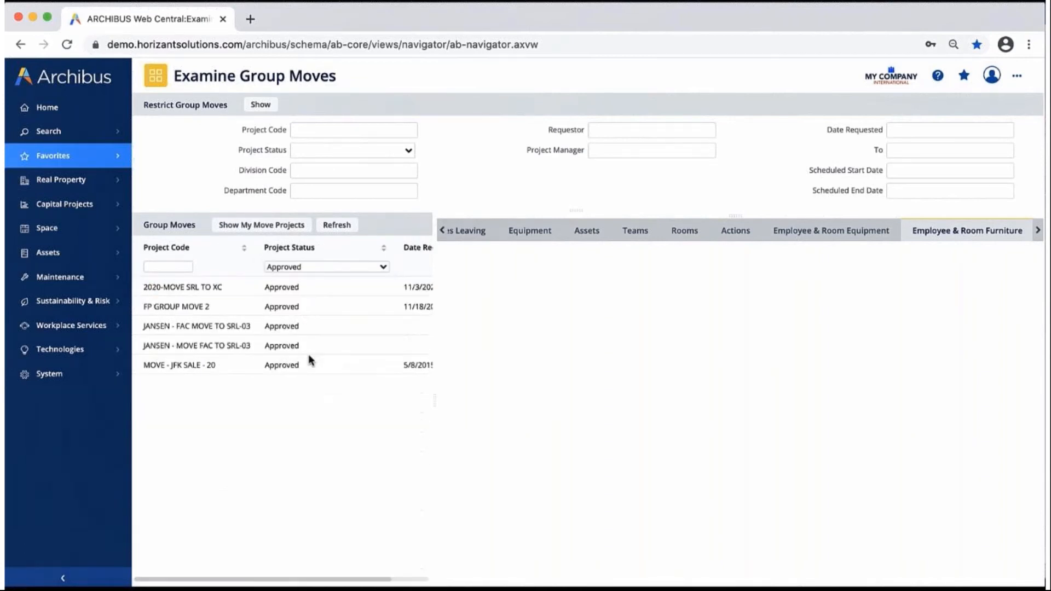
left_click(176, 307)
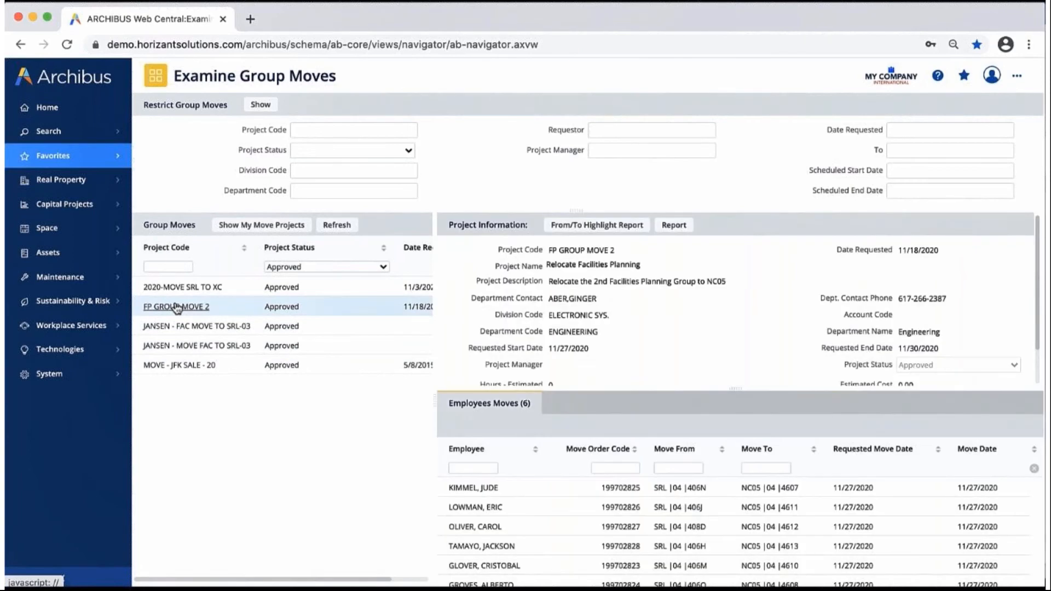
Step: View the From/To Highlight Report with both the NC05 and SRL floor 04 plans enlarged, and close the report
left_click(583, 225)
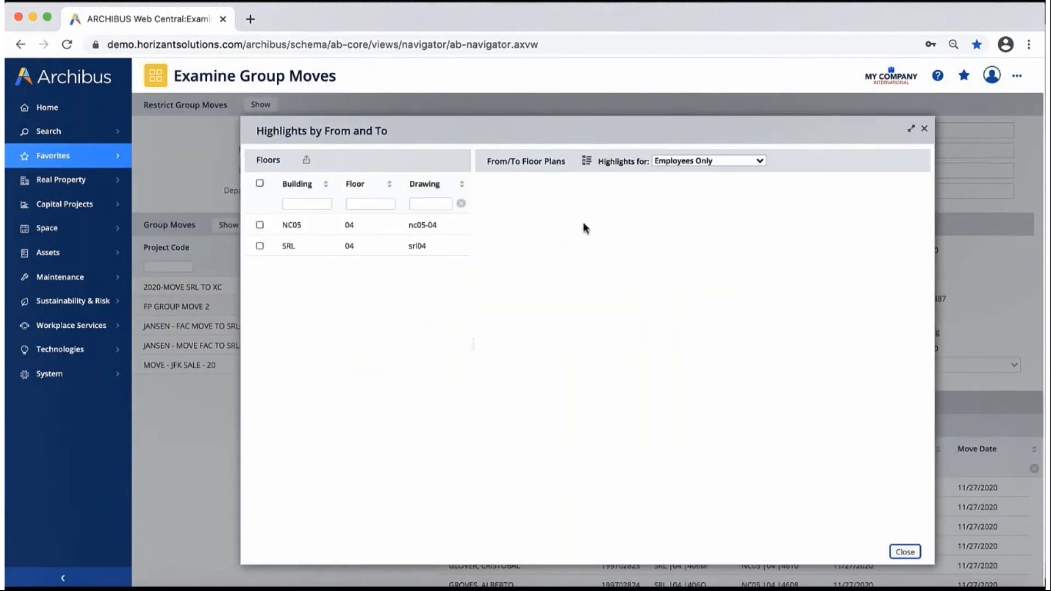
left_click(261, 225)
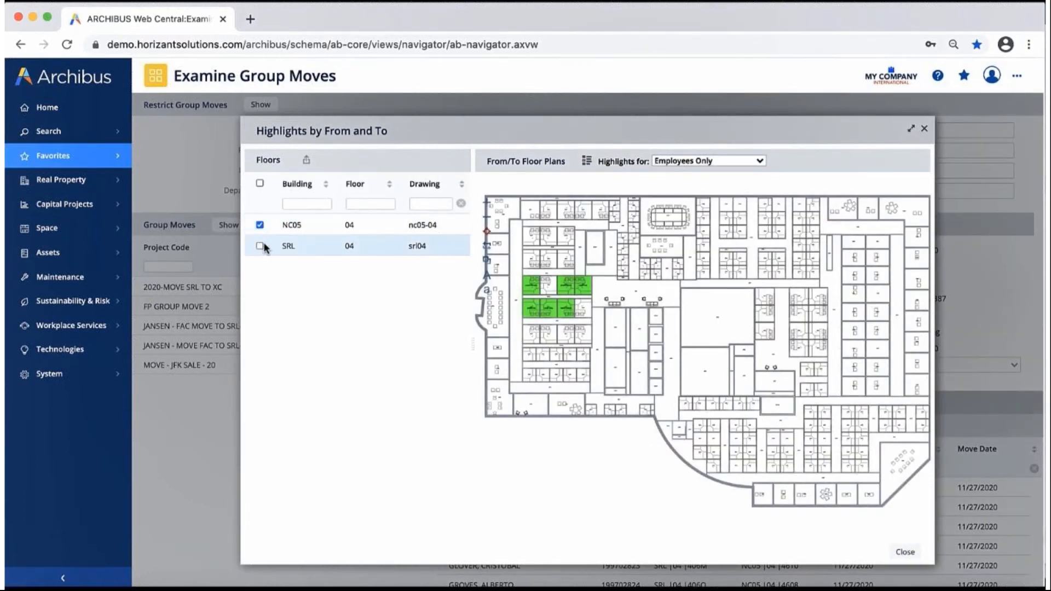
left_click(260, 246)
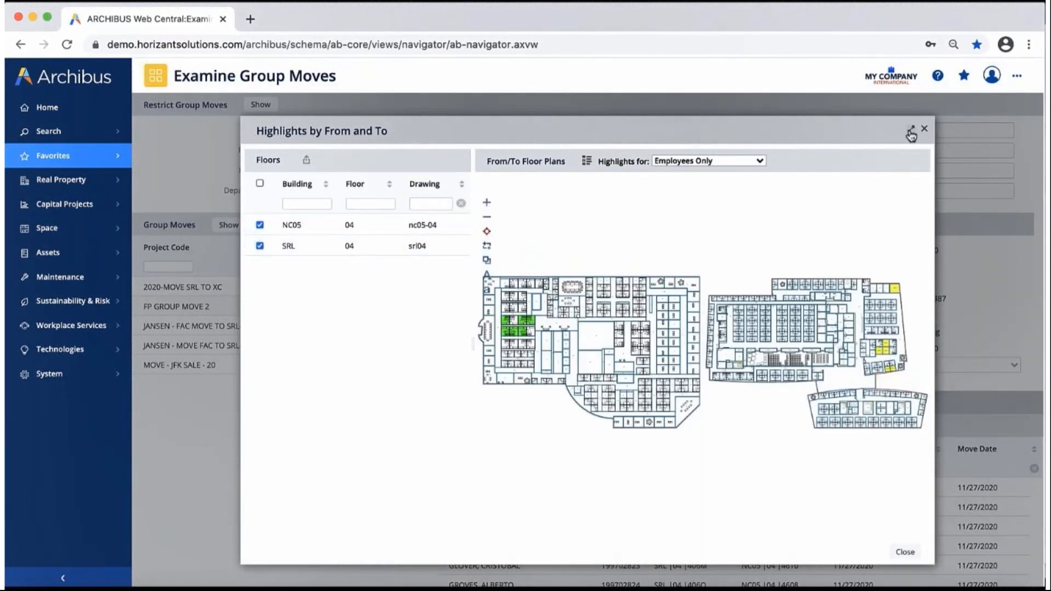
left_click(911, 129)
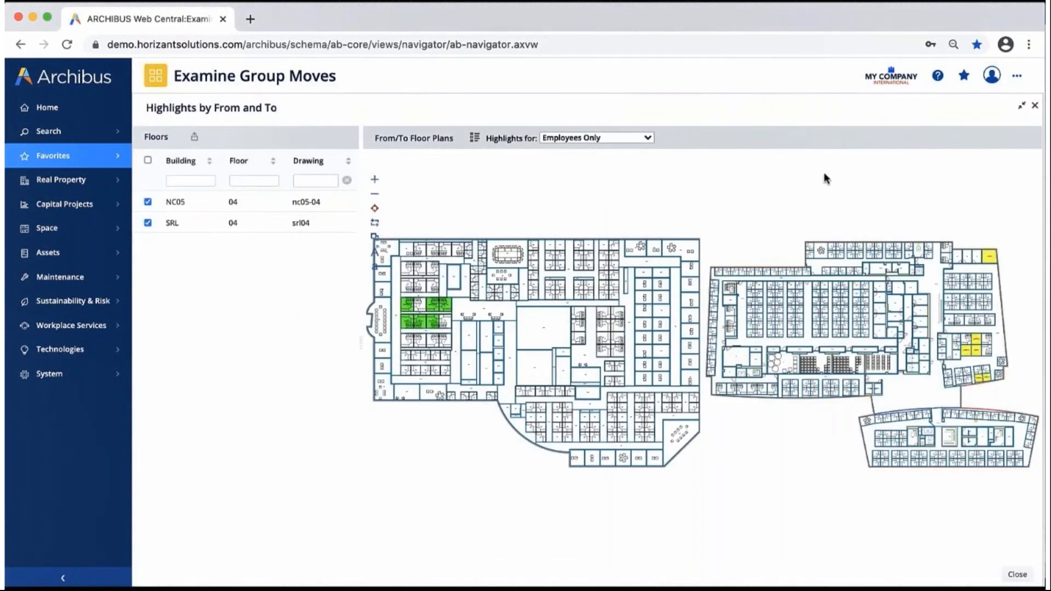
left_click(365, 348)
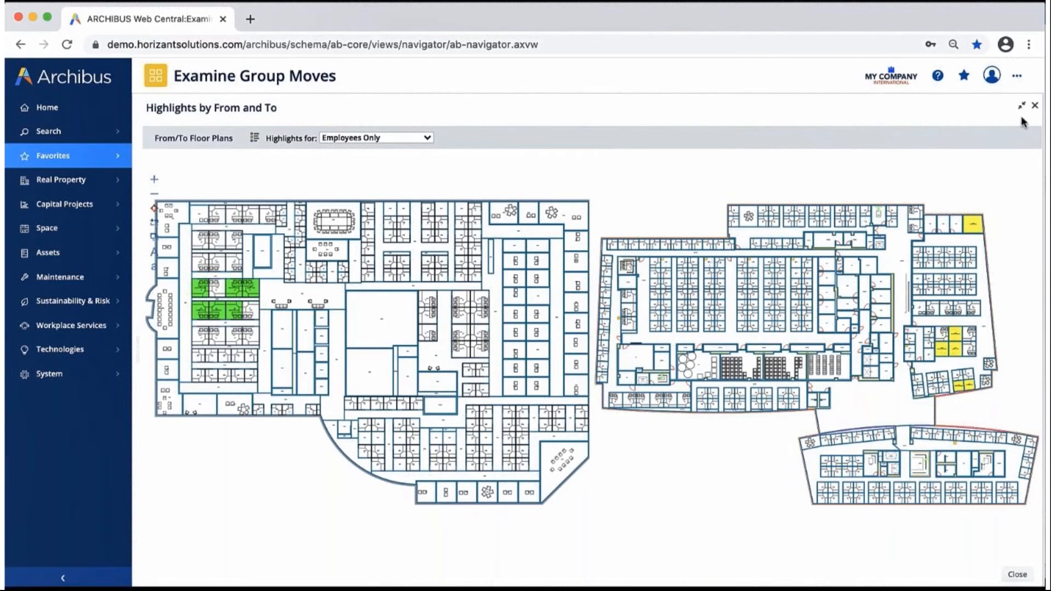
left_click(1035, 106)
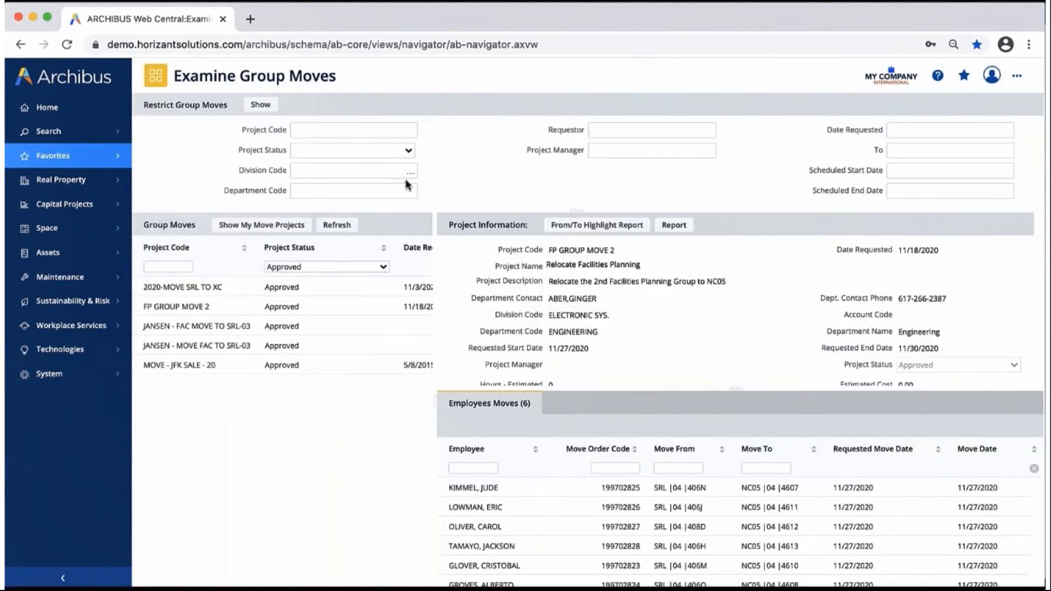
Step: Switch to the Move Console, list all moves and open FP GROUP MOVE 2 from the Approved group
left_click(104, 164)
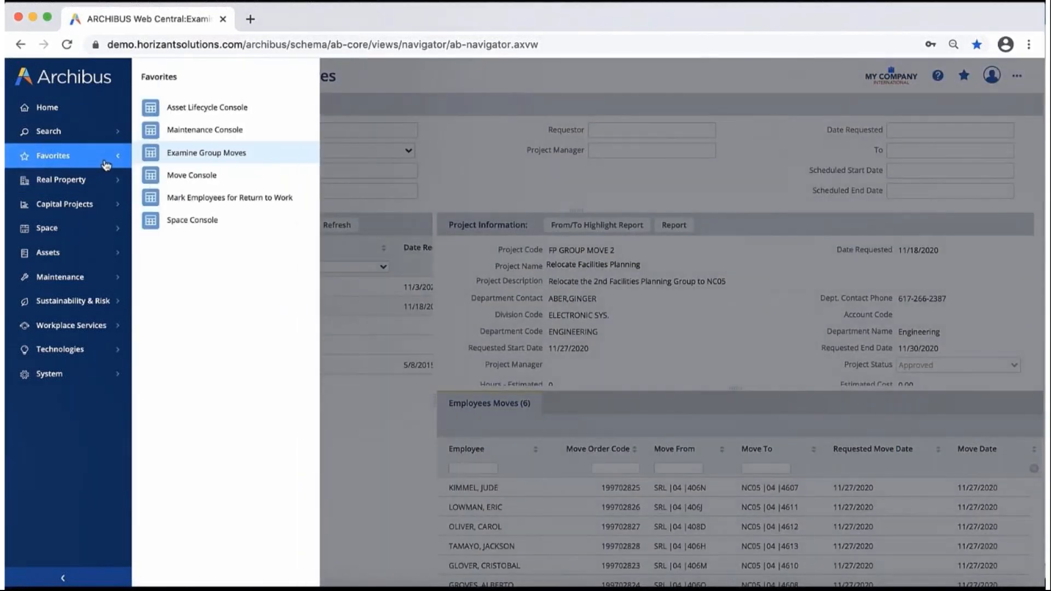
left_click(191, 175)
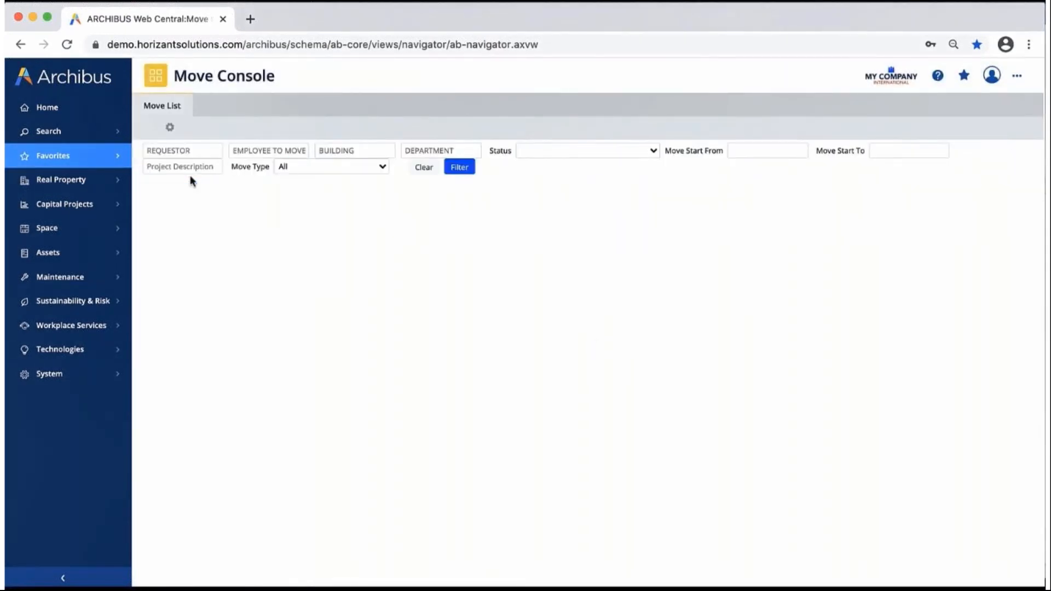
left_click(461, 167)
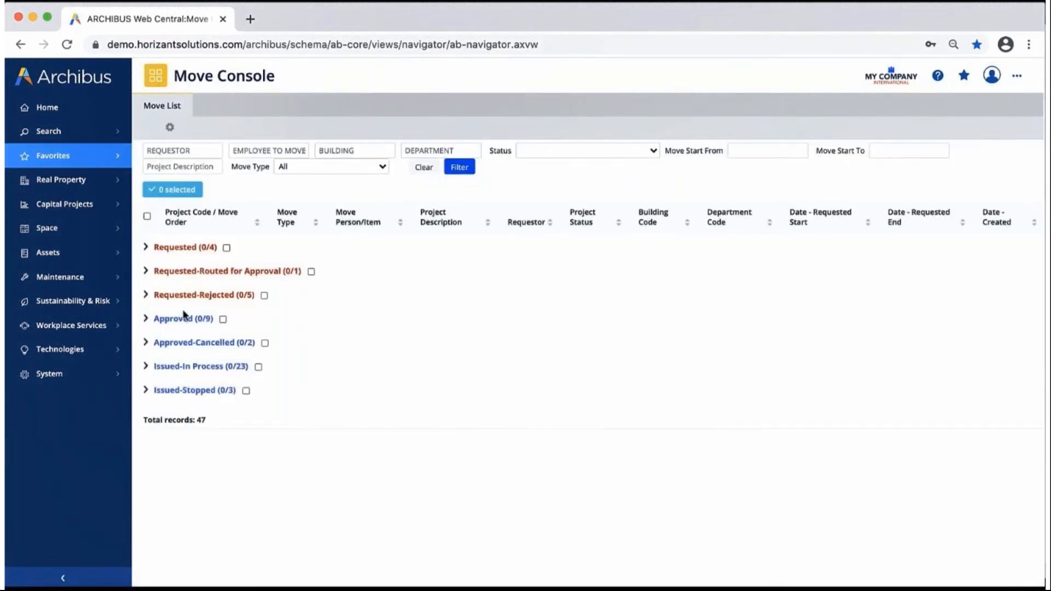
left_click(147, 318)
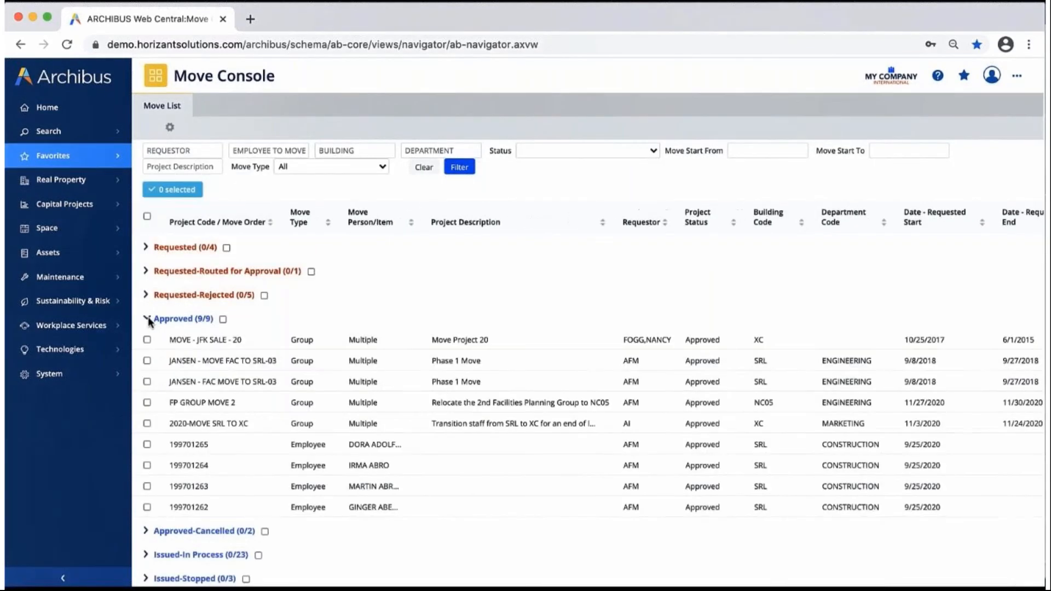
left_click(190, 403)
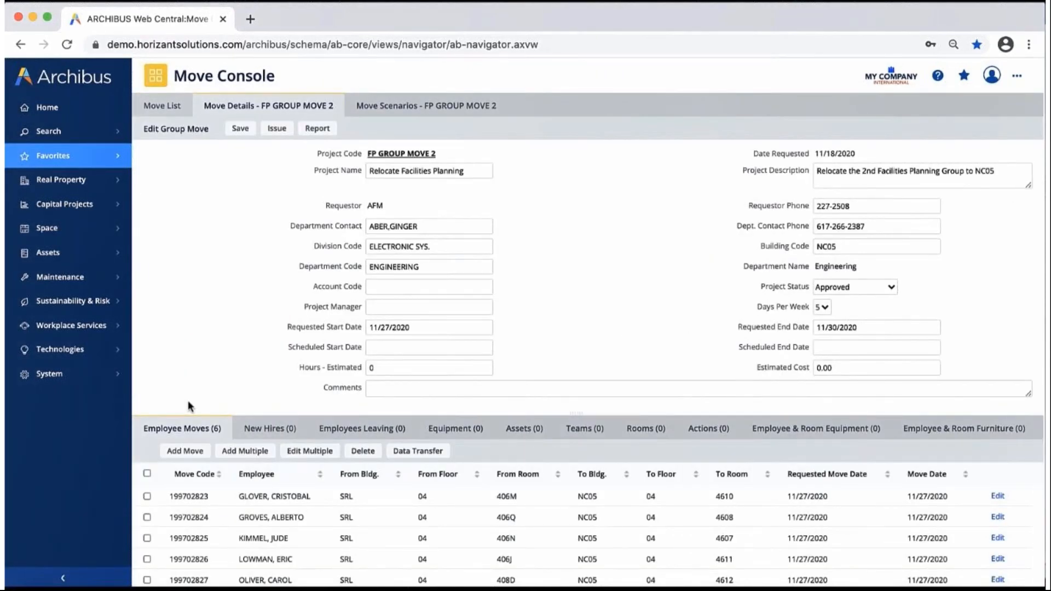
Step: Open Scenario 1 of FP GROUP MOVE 2, view its NC05 floor 04 layout and hide the layout again
left_click(383, 110)
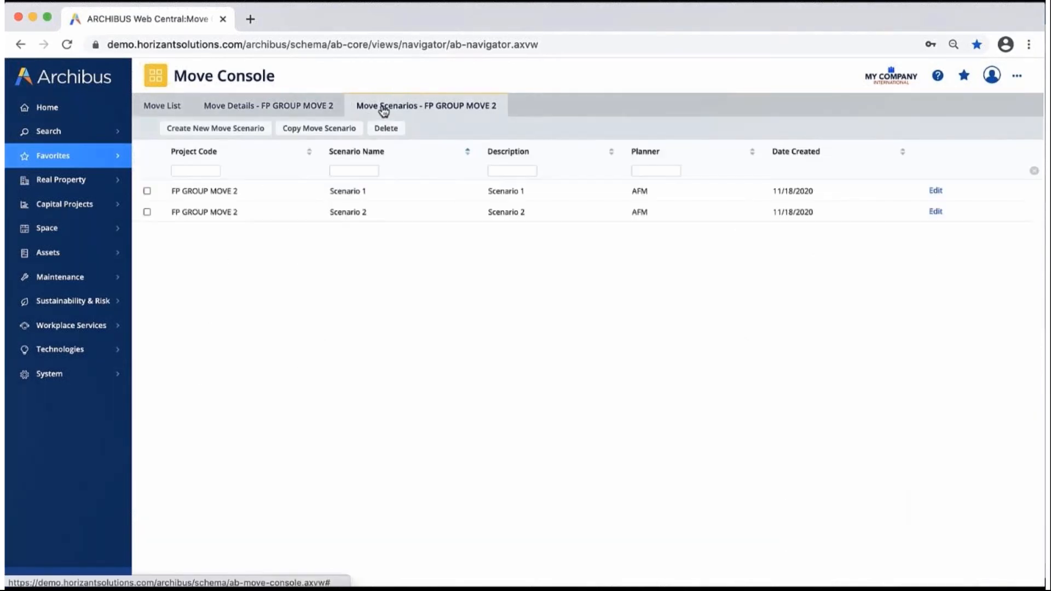
left_click(207, 191)
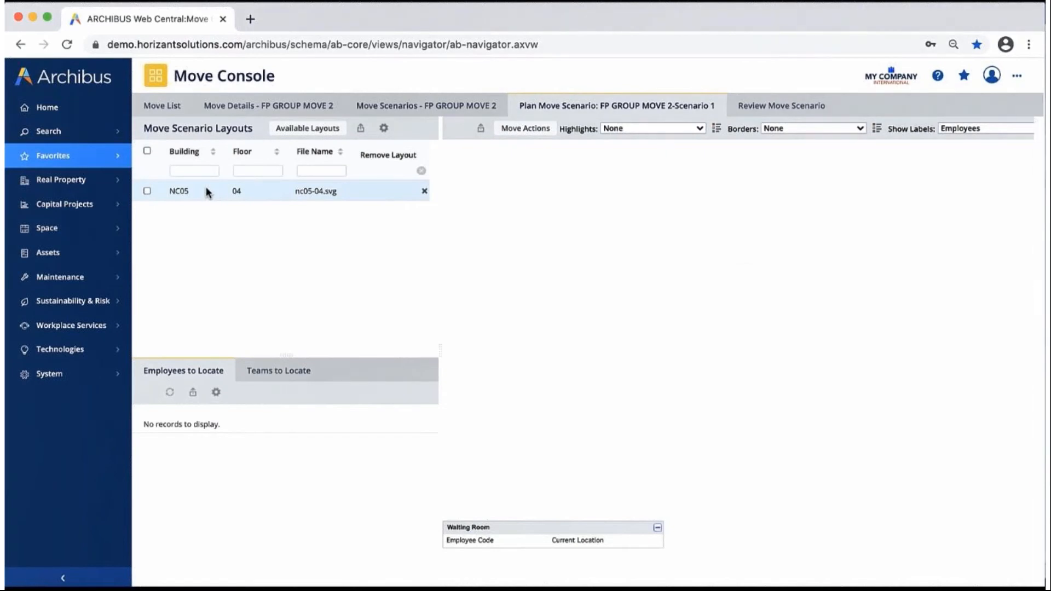
left_click(147, 192)
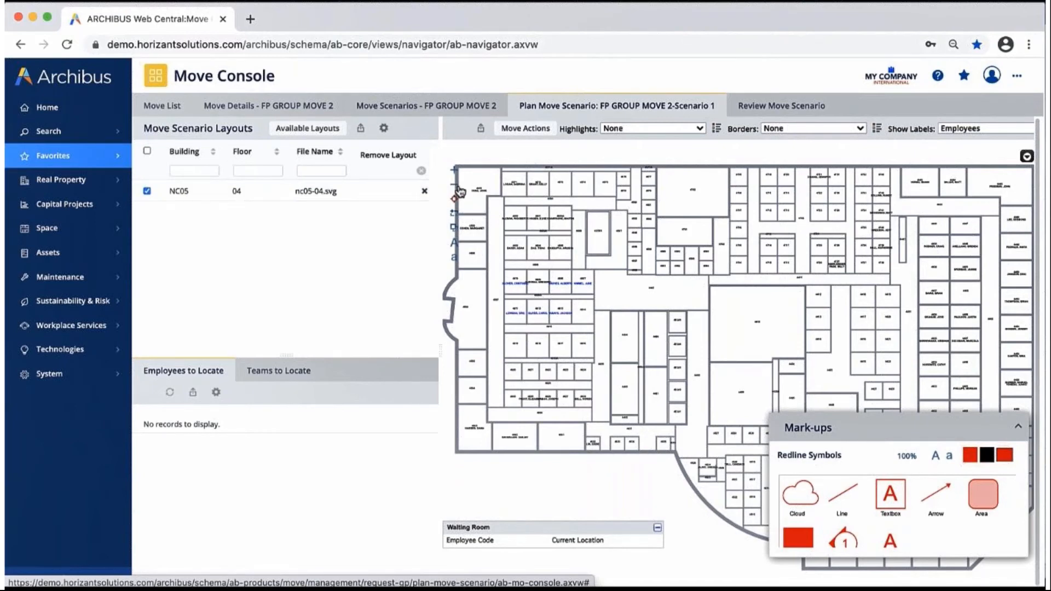
left_click(147, 191)
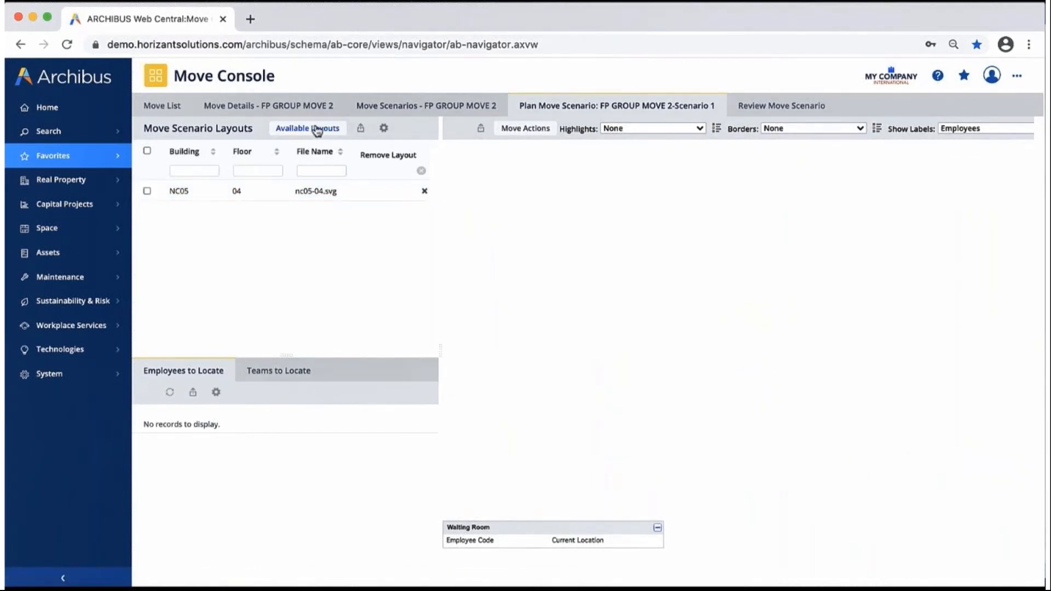
Step: Return to the move scenarios of FP GROUP MOVE 2 and open Scenario 2 for planning
left_click(303, 107)
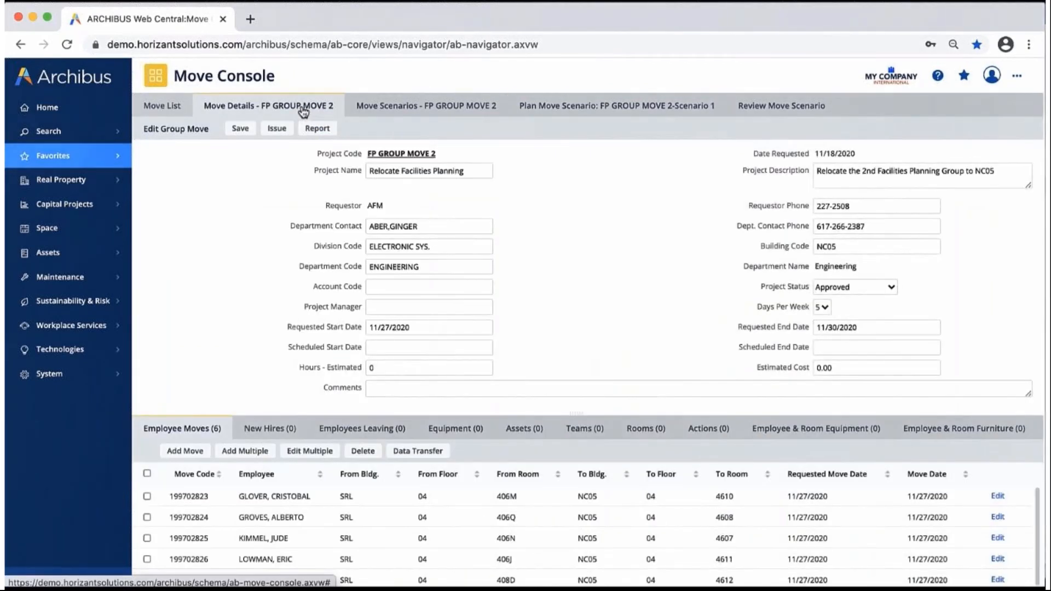
left_click(403, 109)
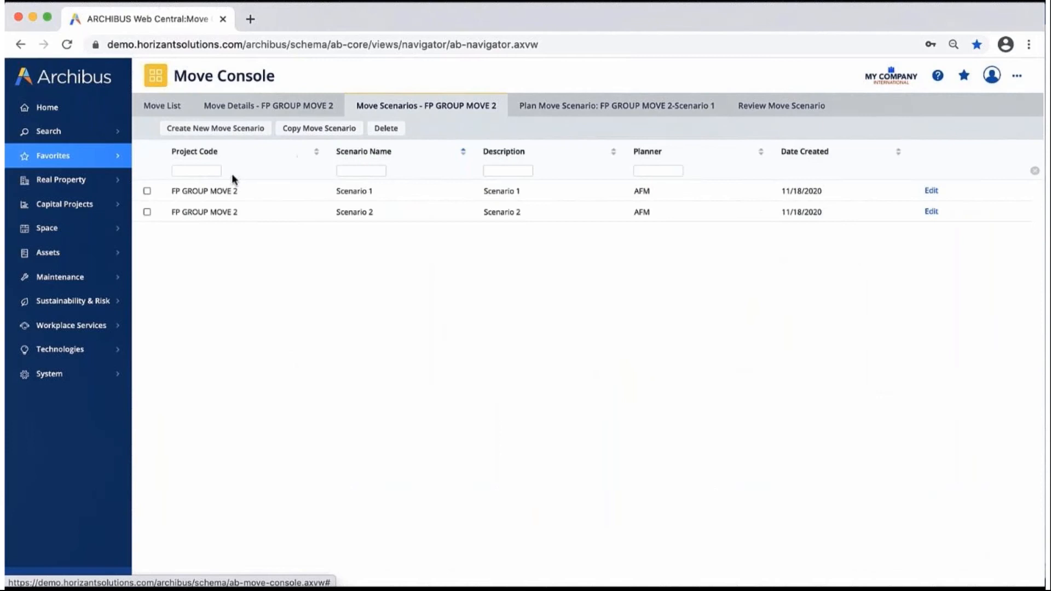
left_click(206, 214)
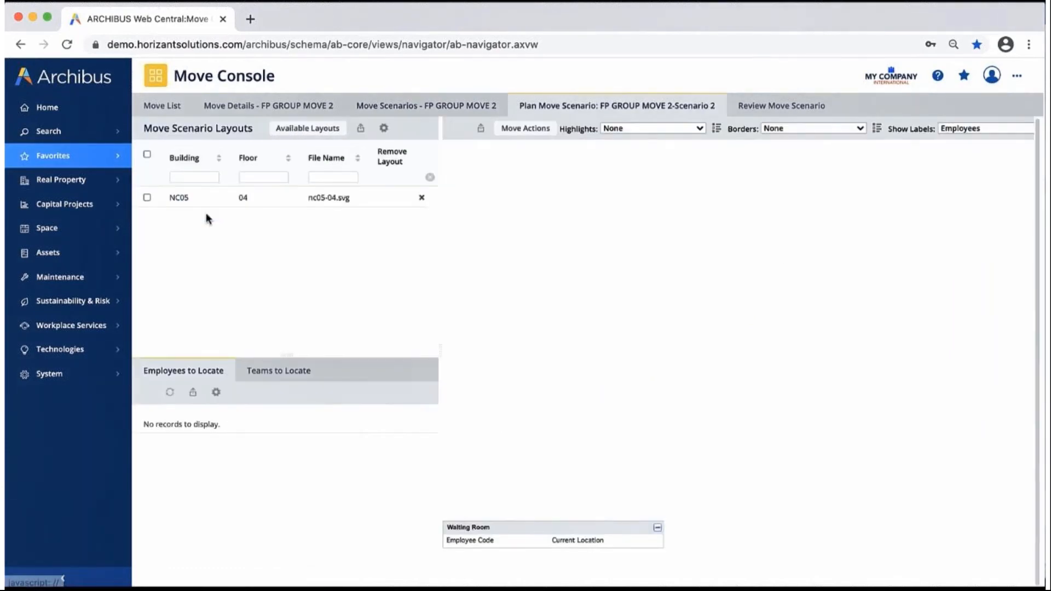
Step: View the NC05 floor 04 layout of Scenario 2, hide it again and return to the move scenarios of FP GROUP MOVE 2
left_click(147, 198)
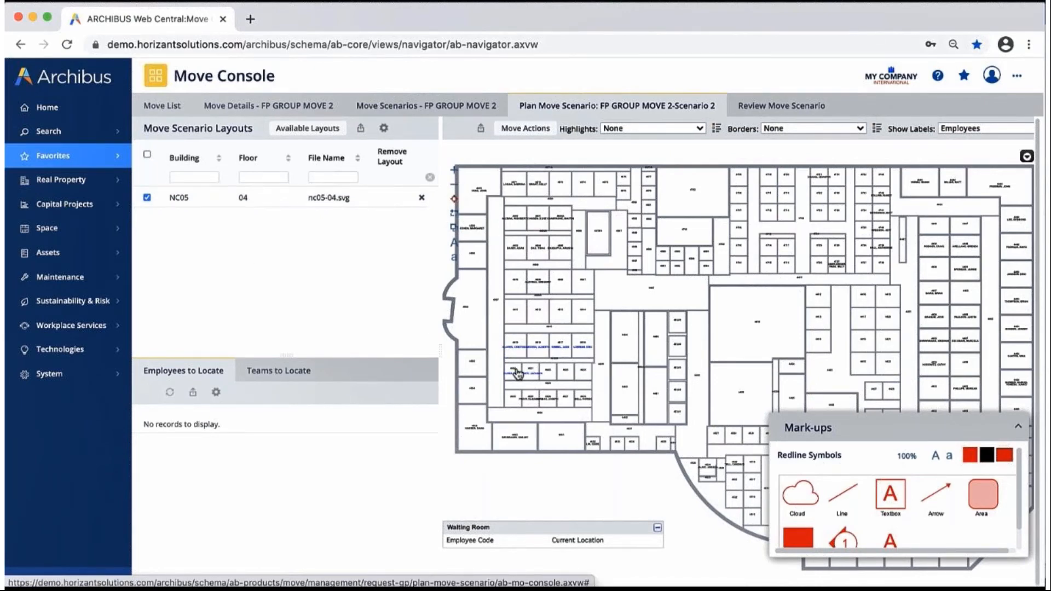
left_click(148, 197)
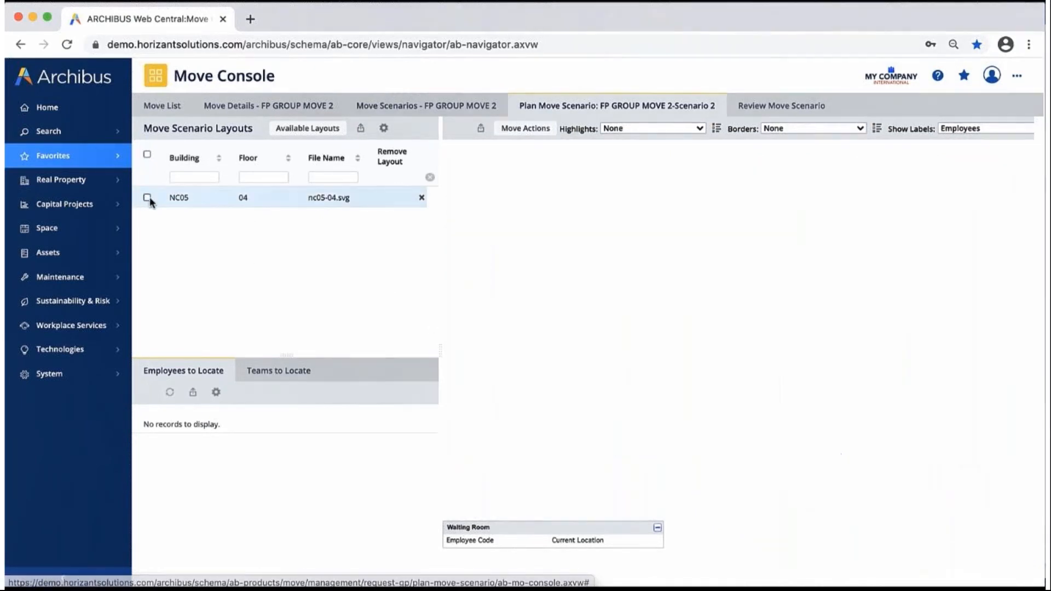
left_click(405, 110)
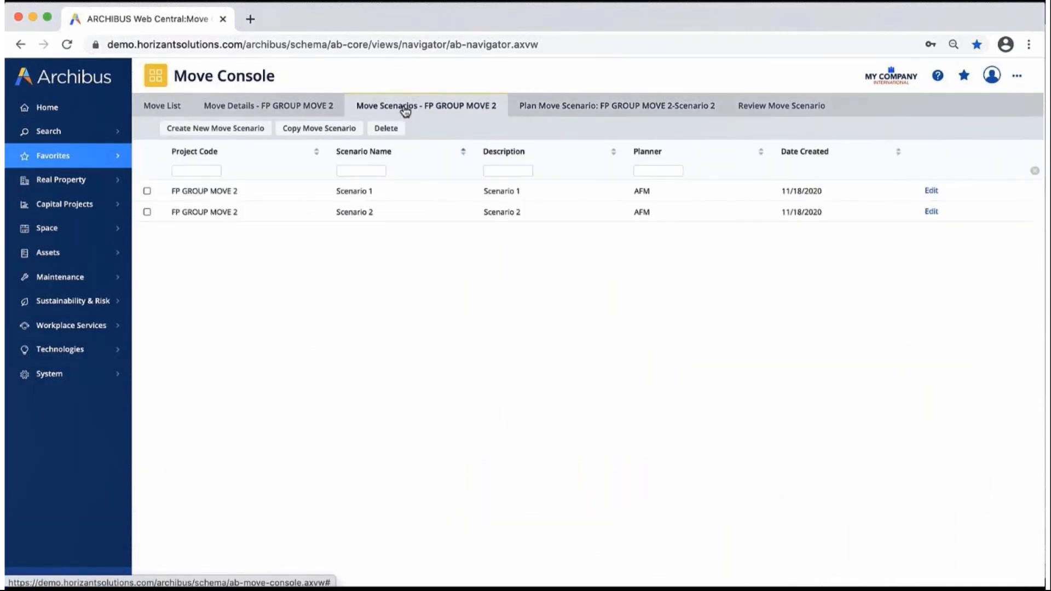
Step: Create a new move scenario for FP GROUP MOVE 2 with the name and description Scenario 3, and save it
left_click(212, 129)
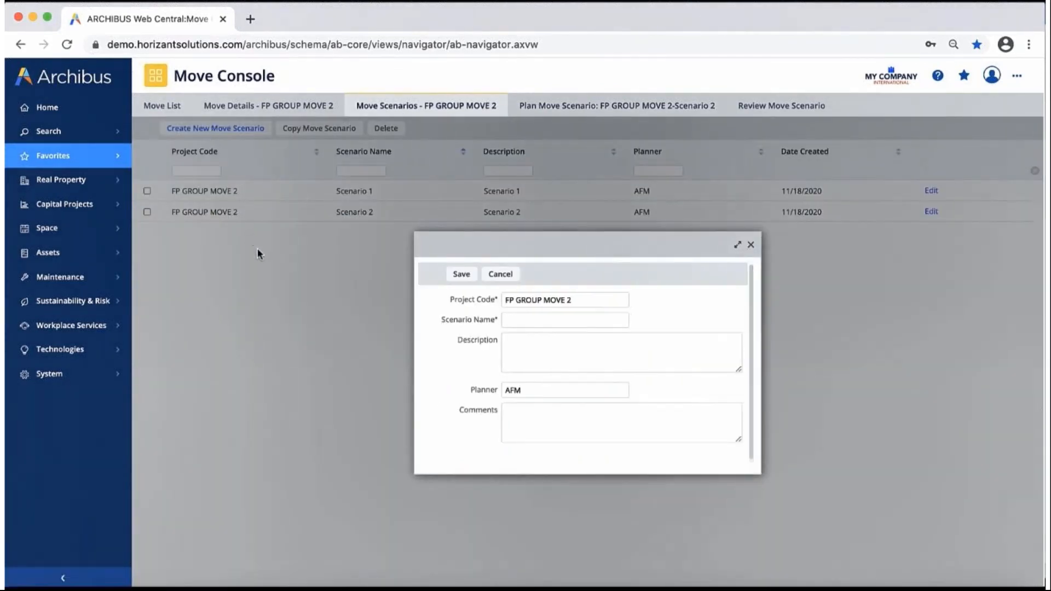
left_click(532, 322)
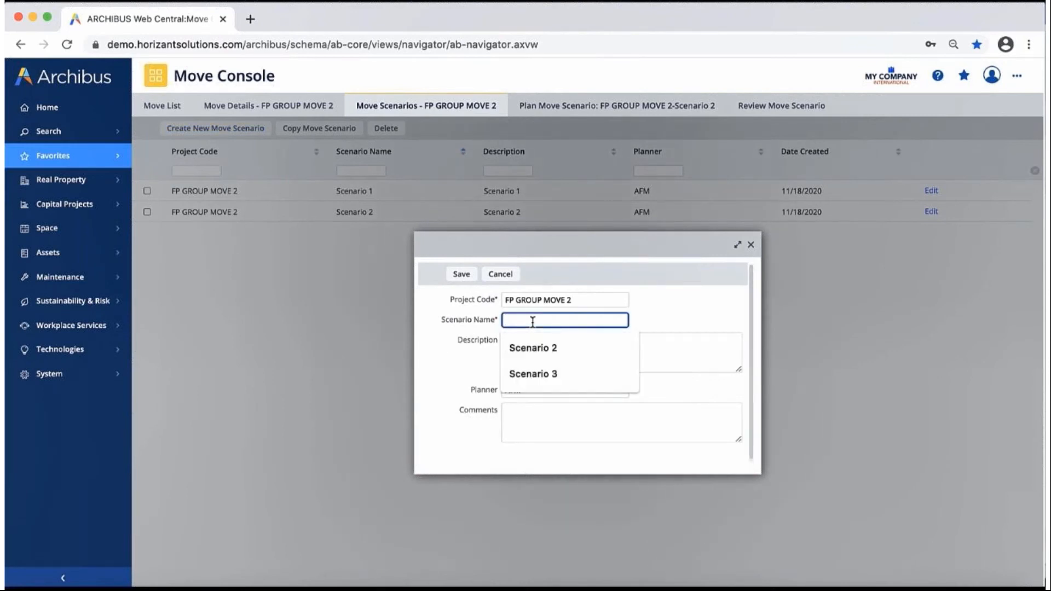
left_click(532, 374)
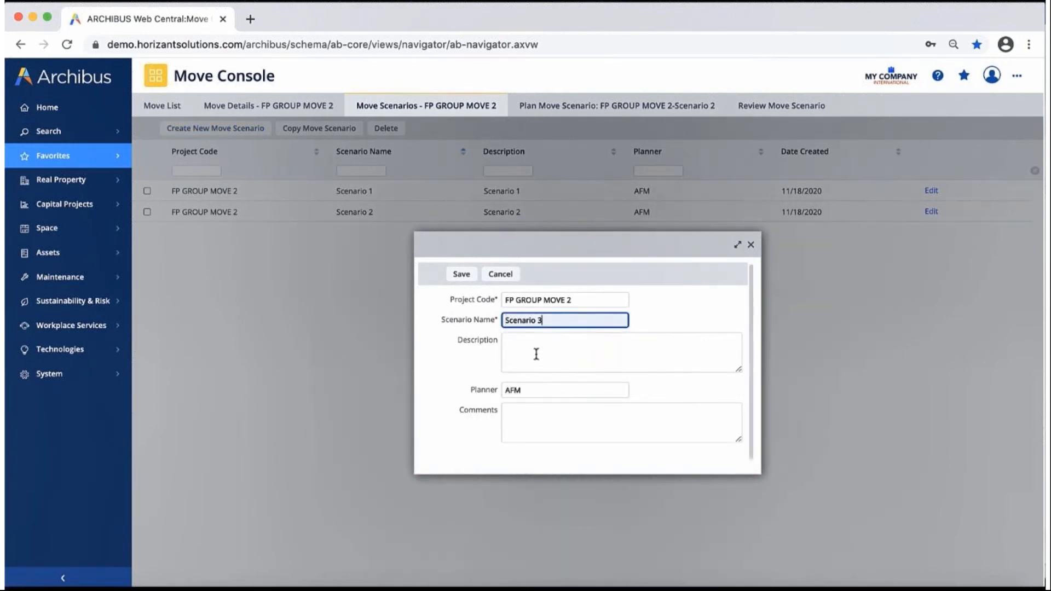
left_click(536, 353)
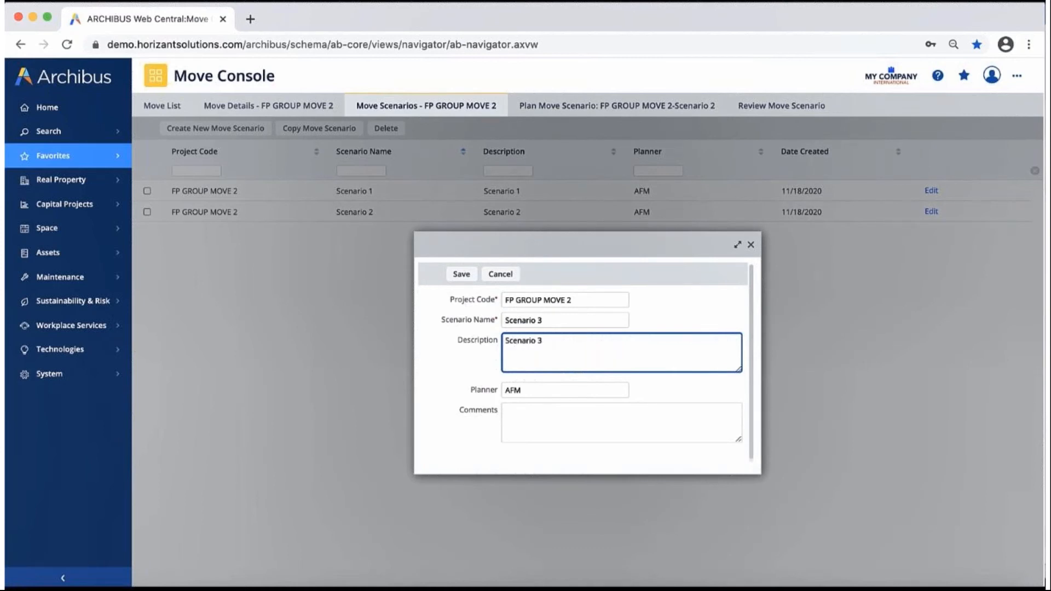
left_click(461, 273)
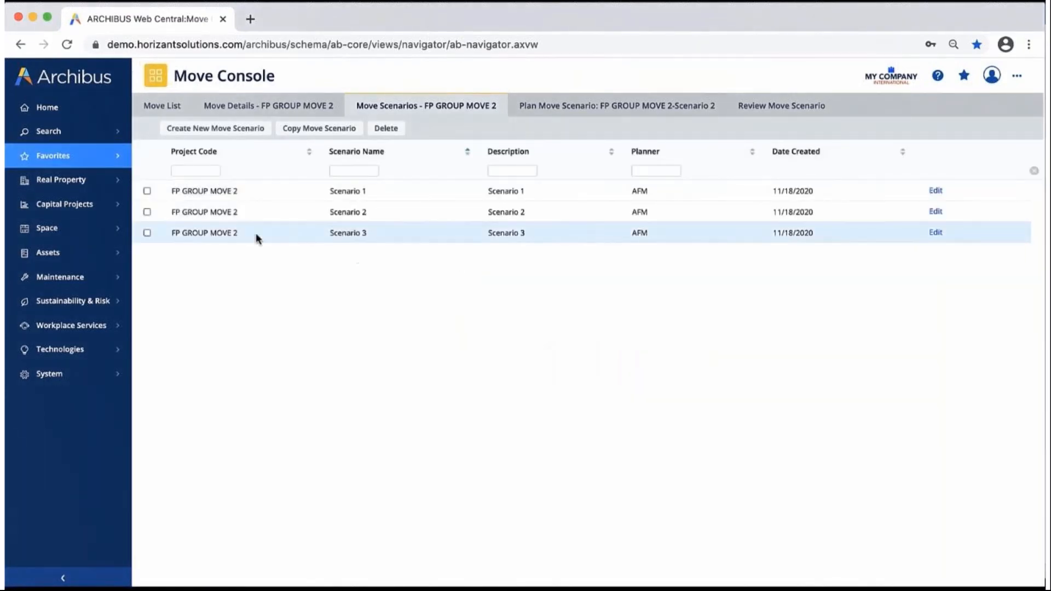
Step: Open Scenario 3 and reassign the employees in rooms 4610, 4608 and 4607 on NC05 floor 04 to rooms 4630, 4627 and 4624
left_click(213, 244)
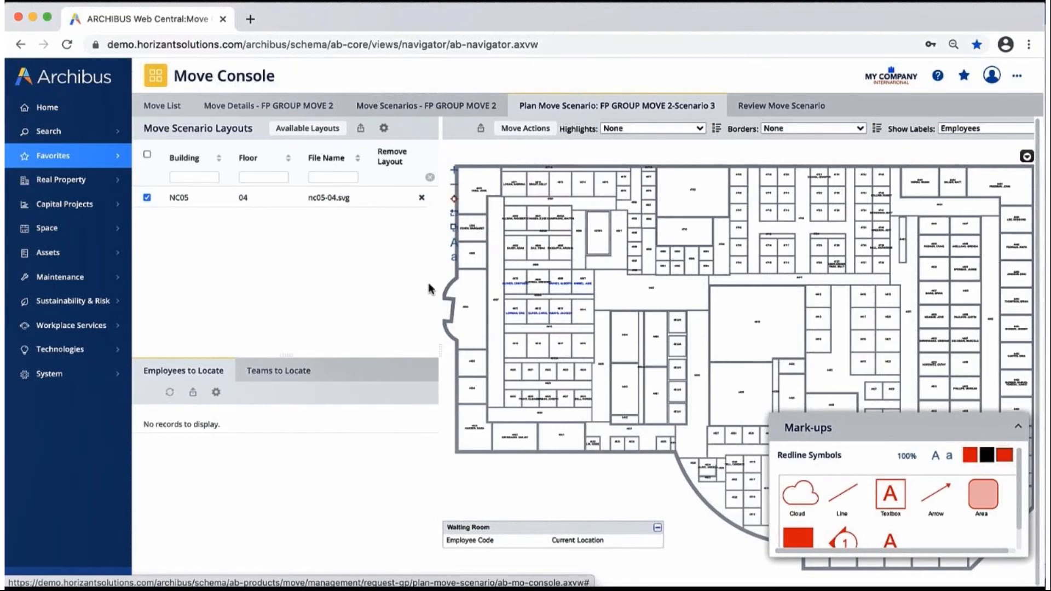
left_click(455, 171)
left_click(455, 171)
left_click(455, 172)
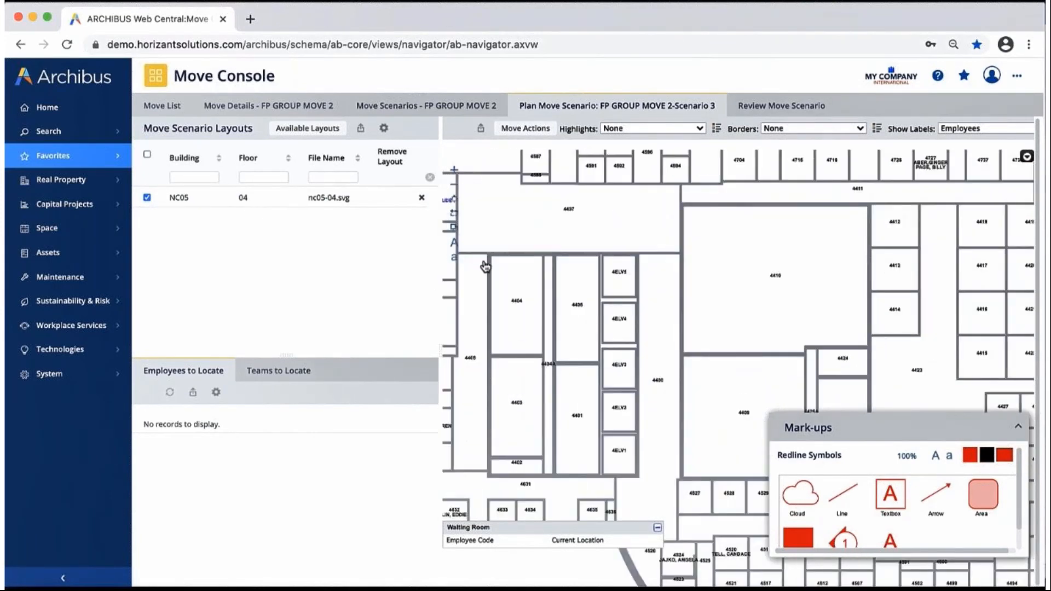
left_click_drag(486, 265, 725, 261)
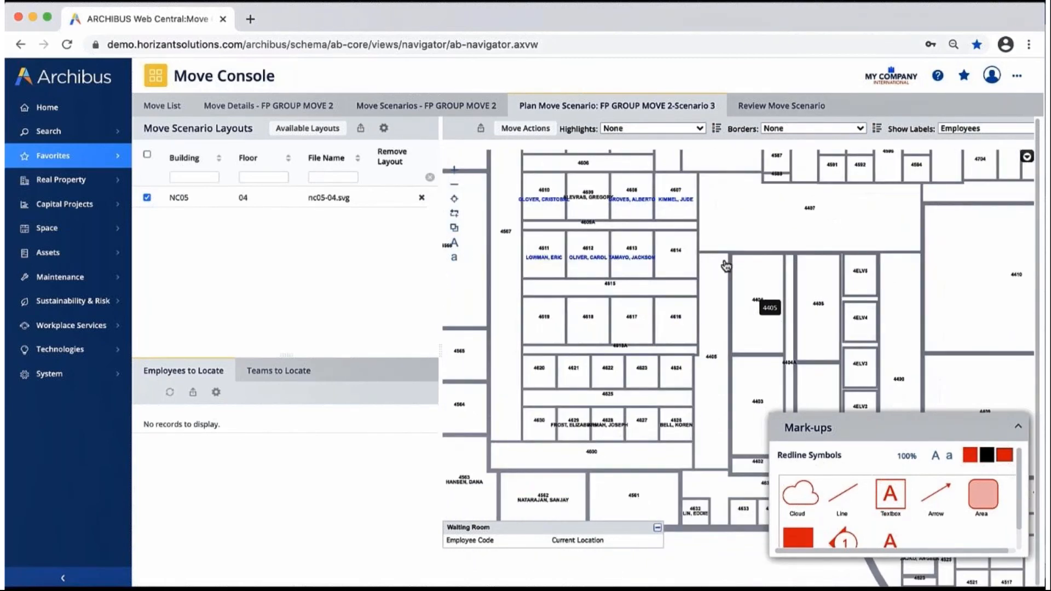
left_click_drag(587, 248, 659, 279)
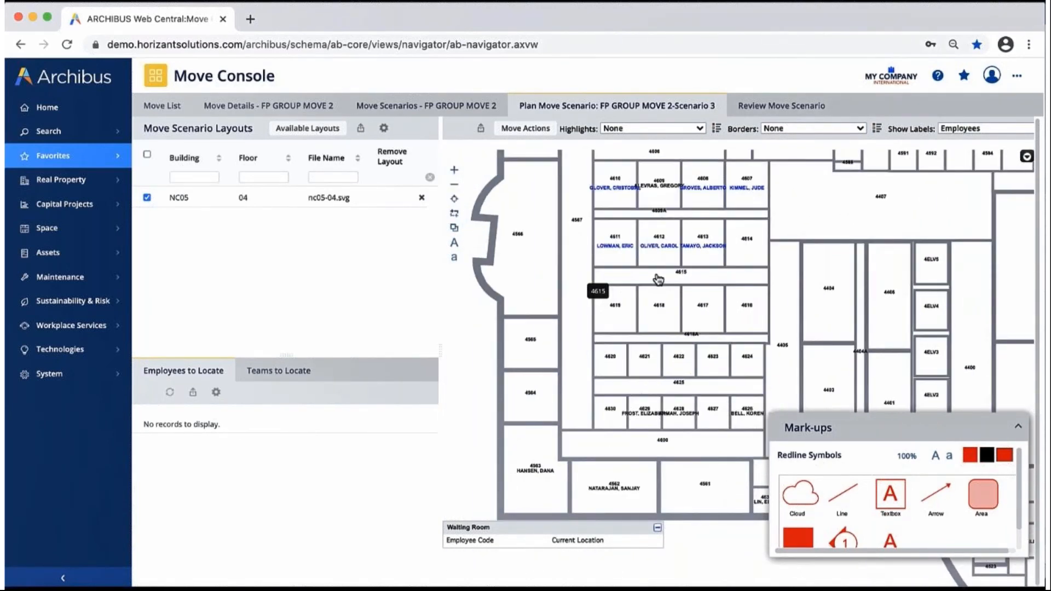
left_click_drag(608, 193, 607, 411)
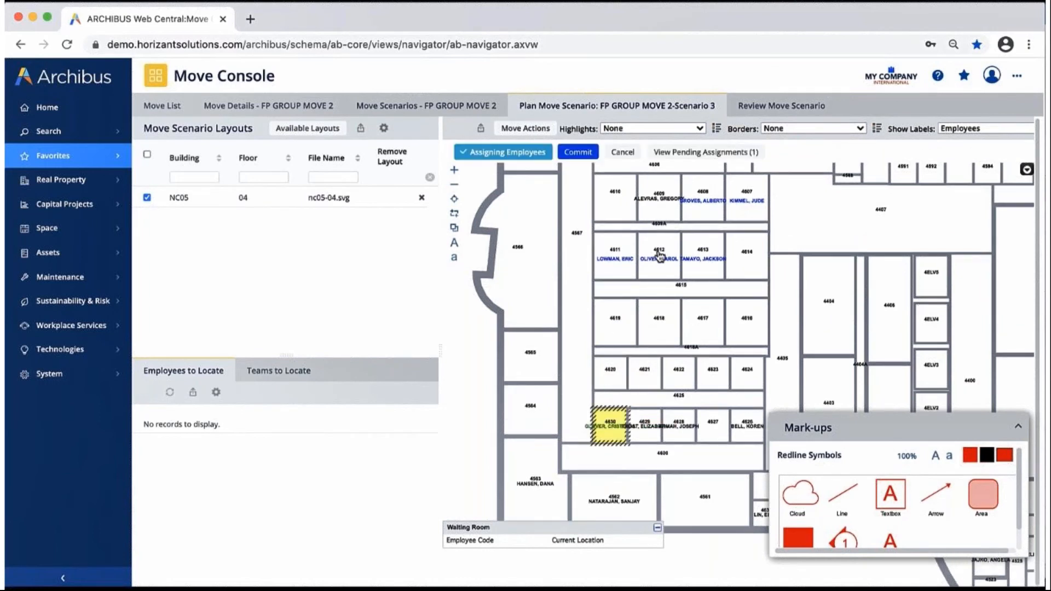
left_click_drag(697, 201, 704, 416)
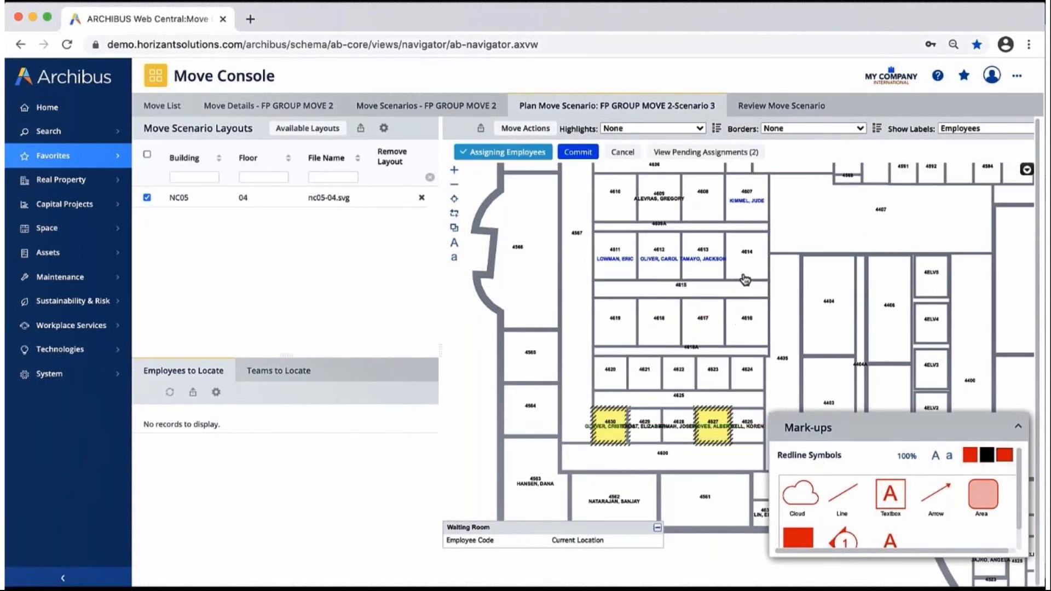
left_click_drag(739, 203, 746, 368)
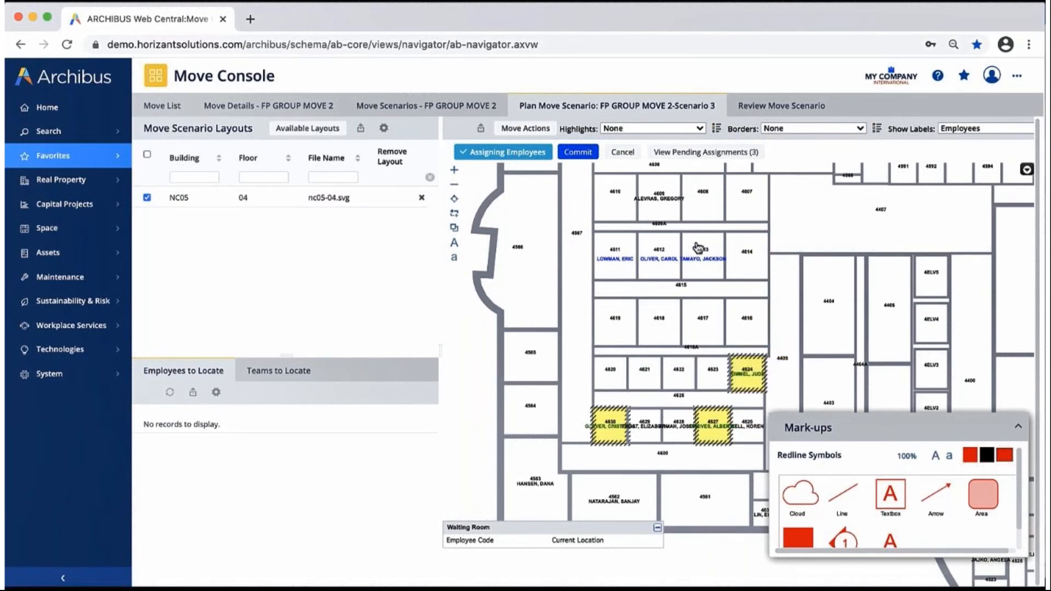
Step: Reassign the employees in rooms 4613, 4612 and 4611 to rooms 4623, 4565 and 4564, and commit all pending assignments
mouse_move(694, 253)
left_mouse_down()
mouse_move(711, 266)
mouse_move(713, 368)
left_mouse_up()
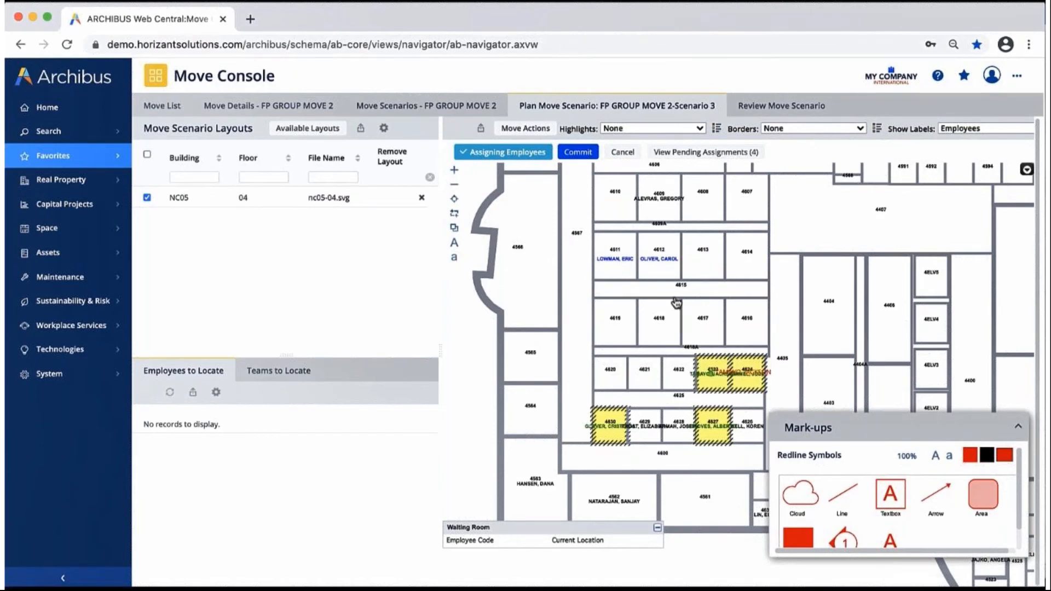
mouse_move(659, 260)
left_mouse_down()
mouse_move(648, 297)
mouse_move(670, 272)
mouse_move(541, 365)
left_mouse_up()
mouse_move(629, 277)
left_mouse_down()
mouse_move(542, 416)
mouse_move(552, 404)
left_mouse_up()
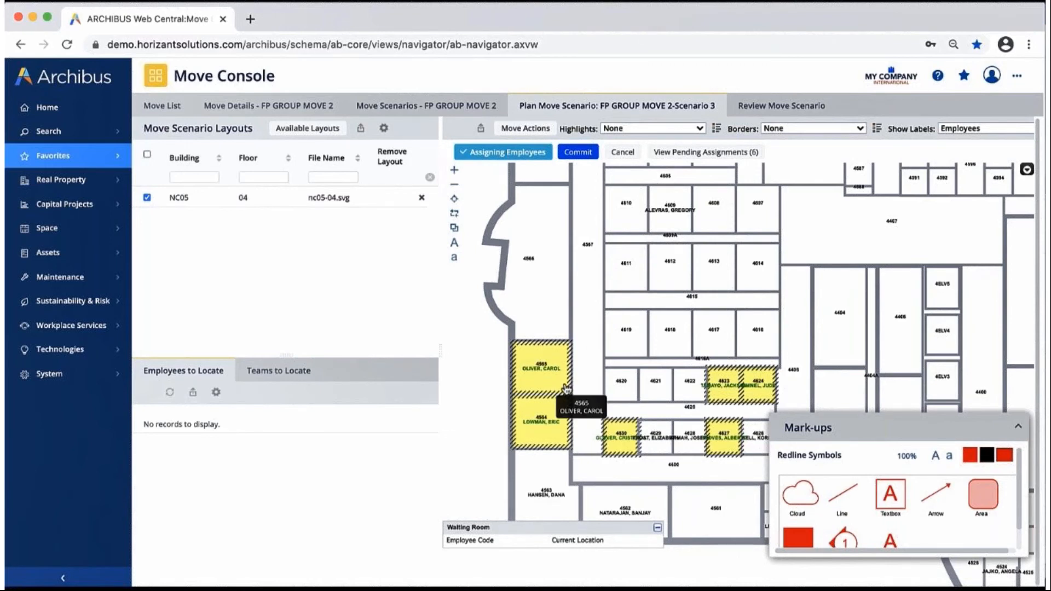
left_click(578, 153)
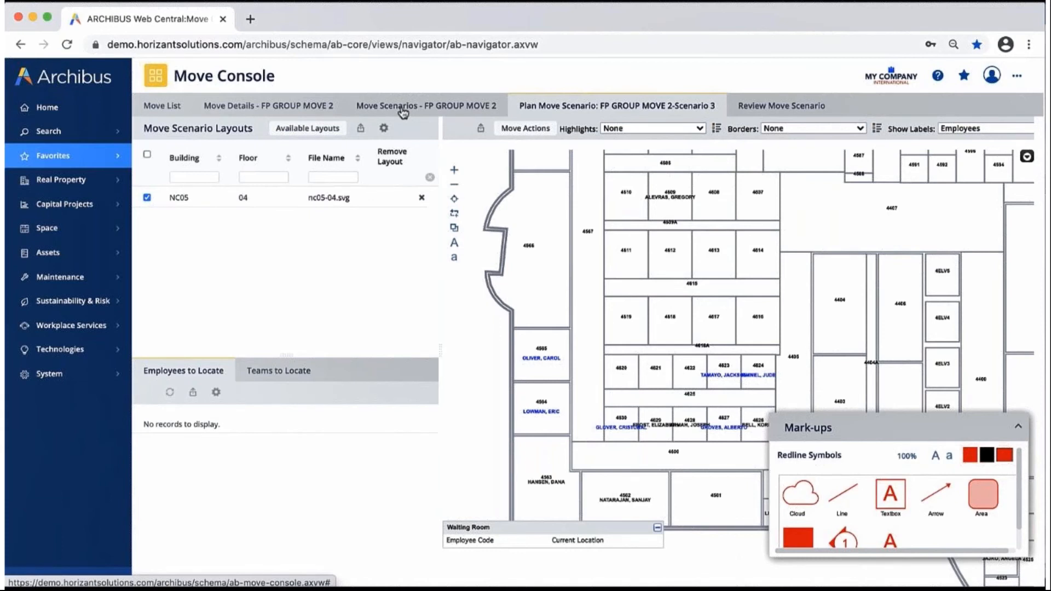
Step: Update the move project from the Scenario 3 assignments and return to the move details of FP GROUP MOVE 2
left_click(526, 130)
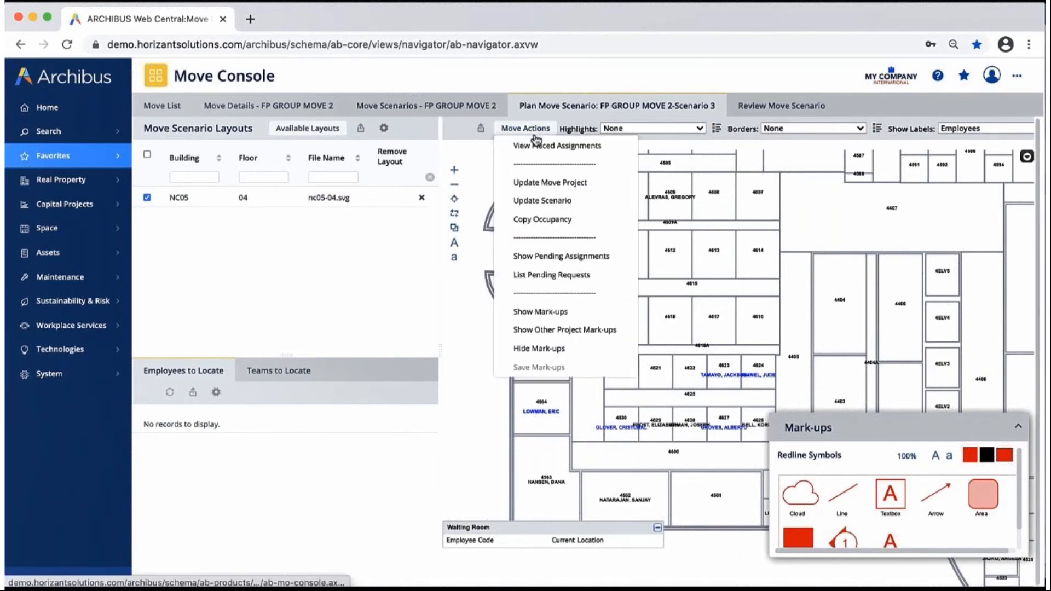
left_click(535, 184)
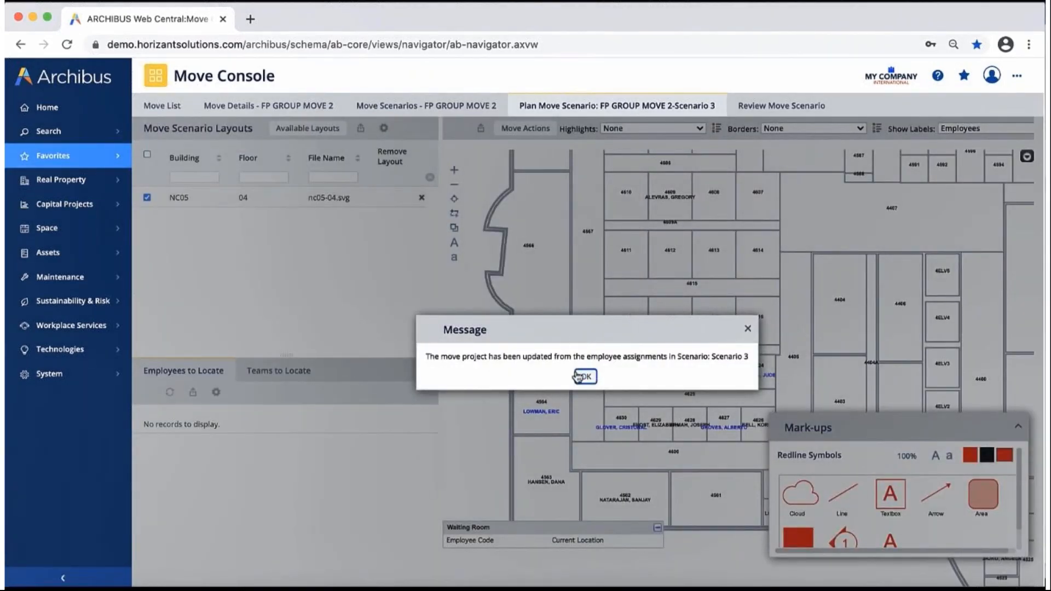
left_click(586, 377)
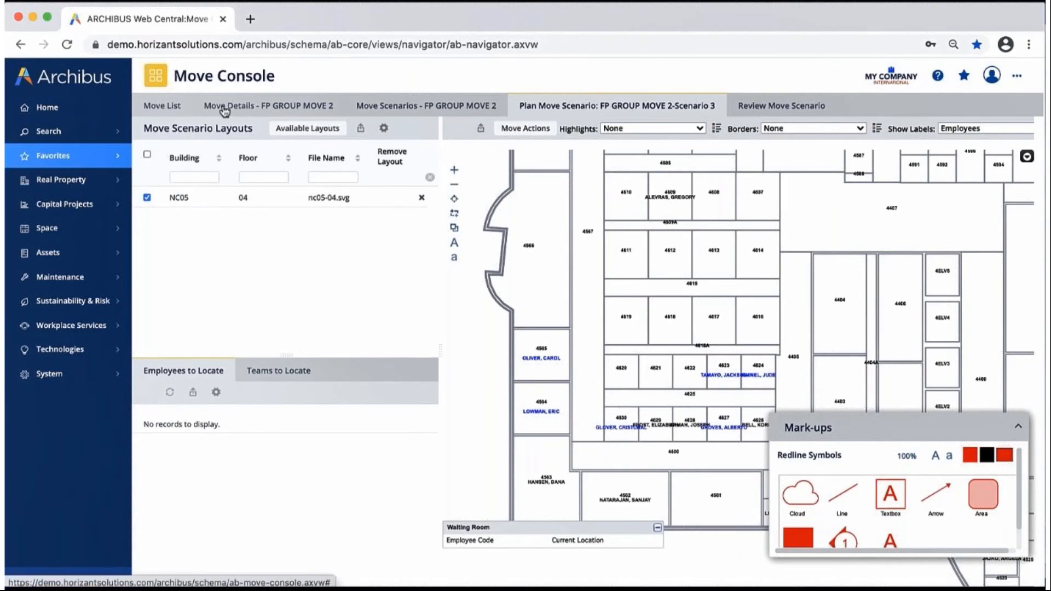
left_click(245, 110)
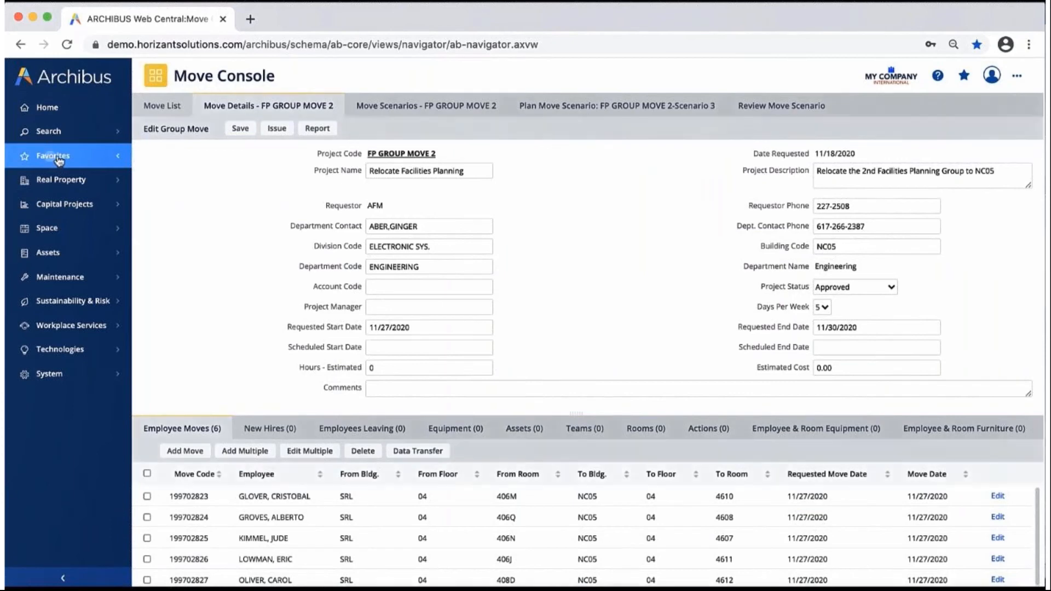
Step: Switch to Examine Group Moves, filter the group moves by Approved status and open FP GROUP MOVE 2
left_click(104, 160)
left_click(206, 154)
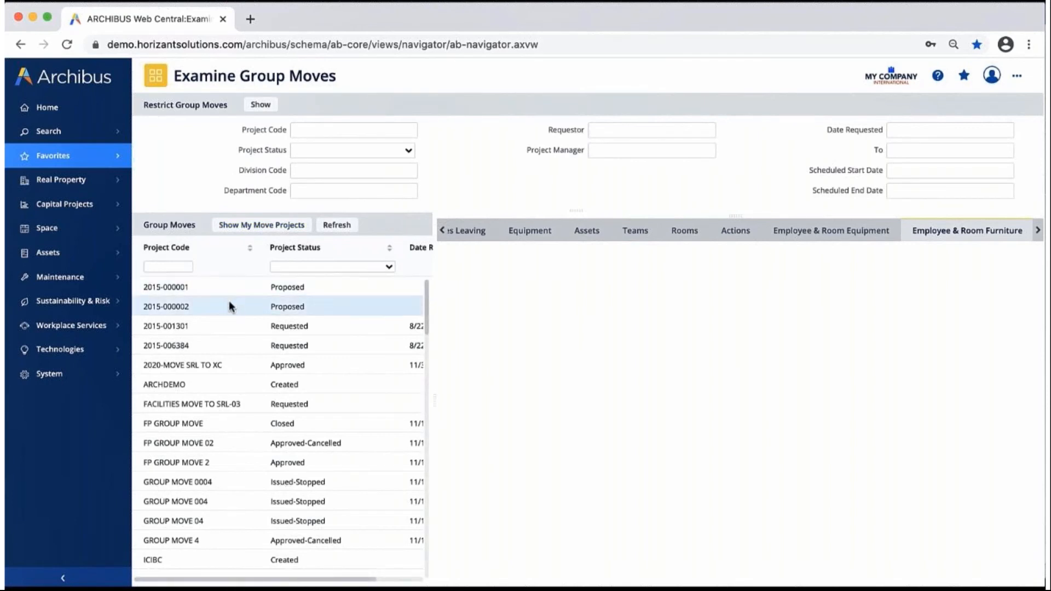
left_click(388, 268)
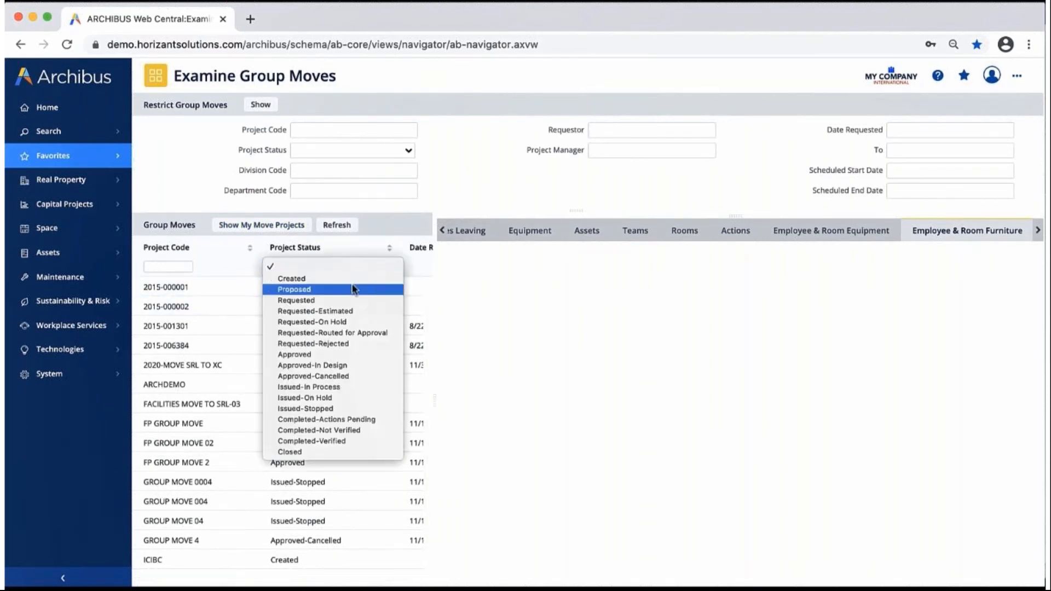
left_click(305, 356)
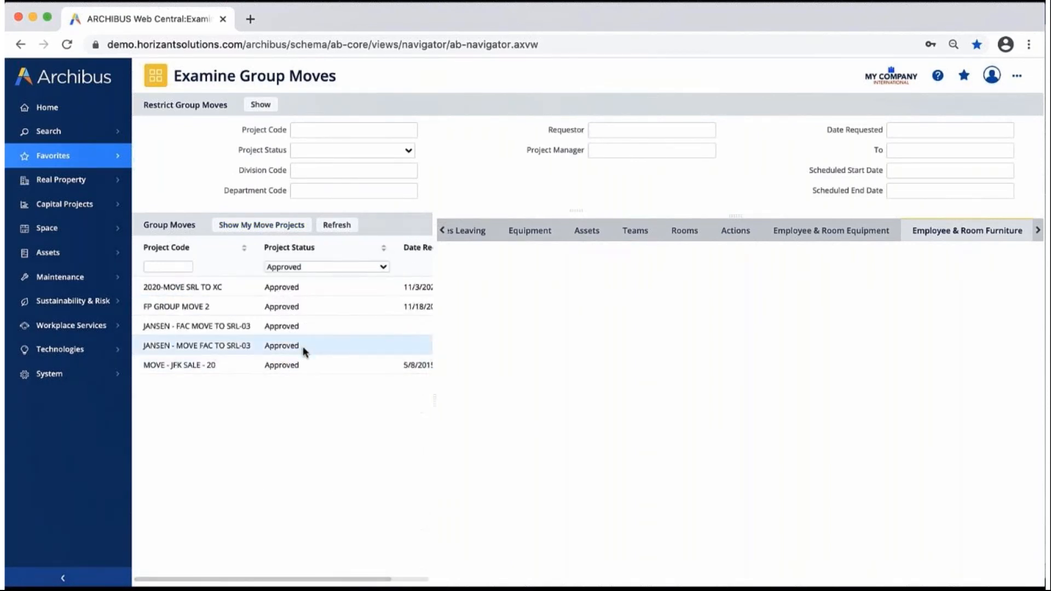
left_click(188, 310)
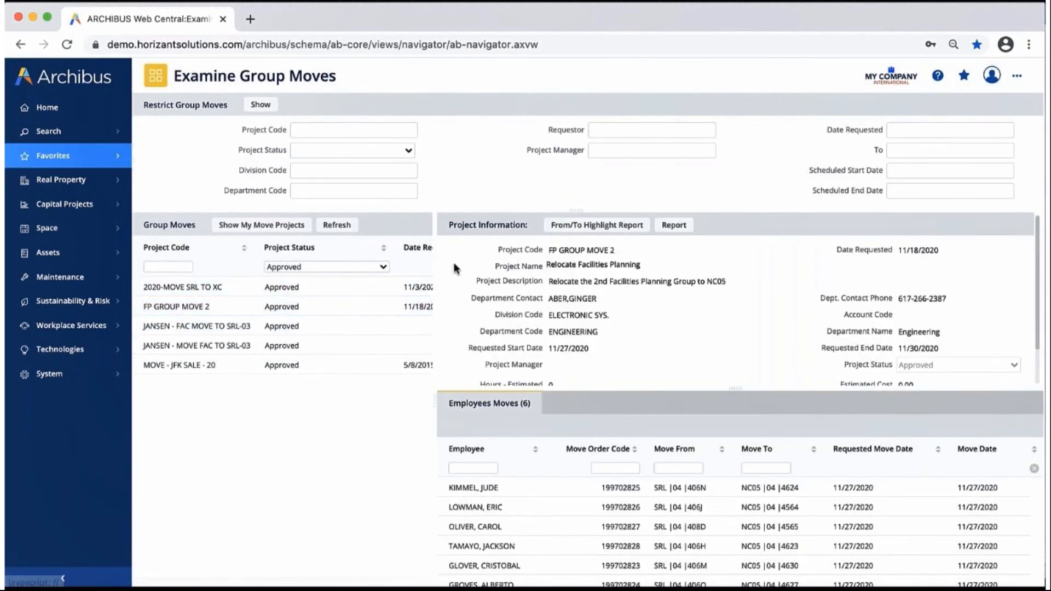
Step: View the From/To Highlight Report with the NC05 and SRL floor 04 plans enlarged to full width, and close the report
left_click(569, 226)
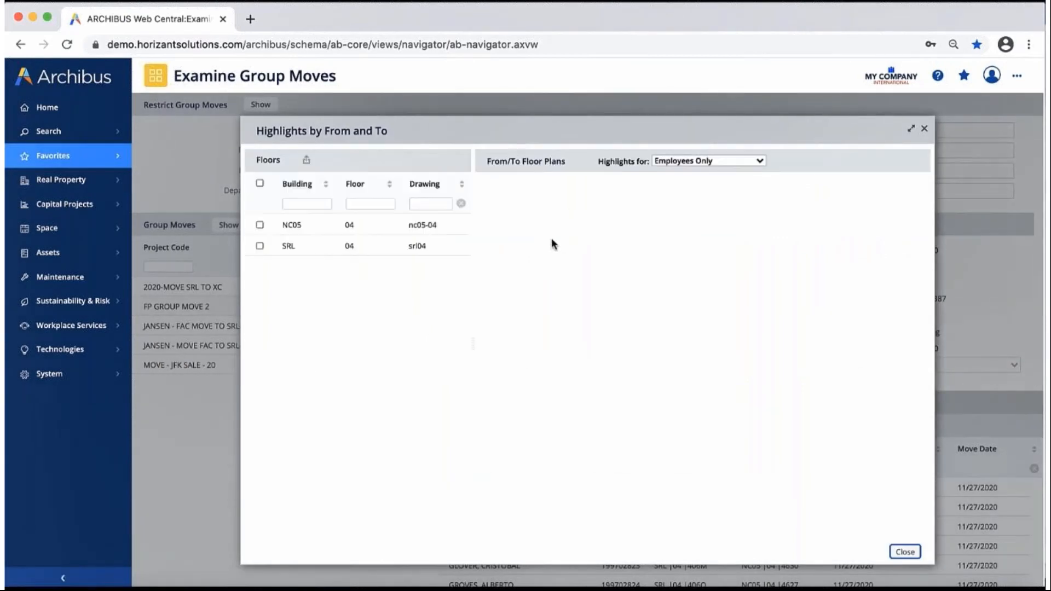
left_click(259, 225)
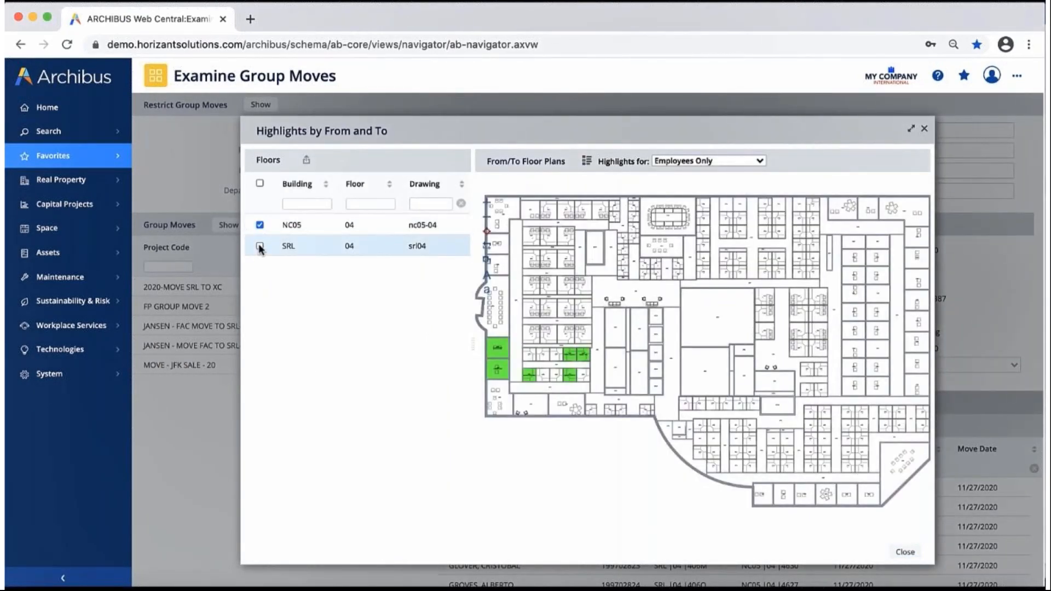
left_click(259, 246)
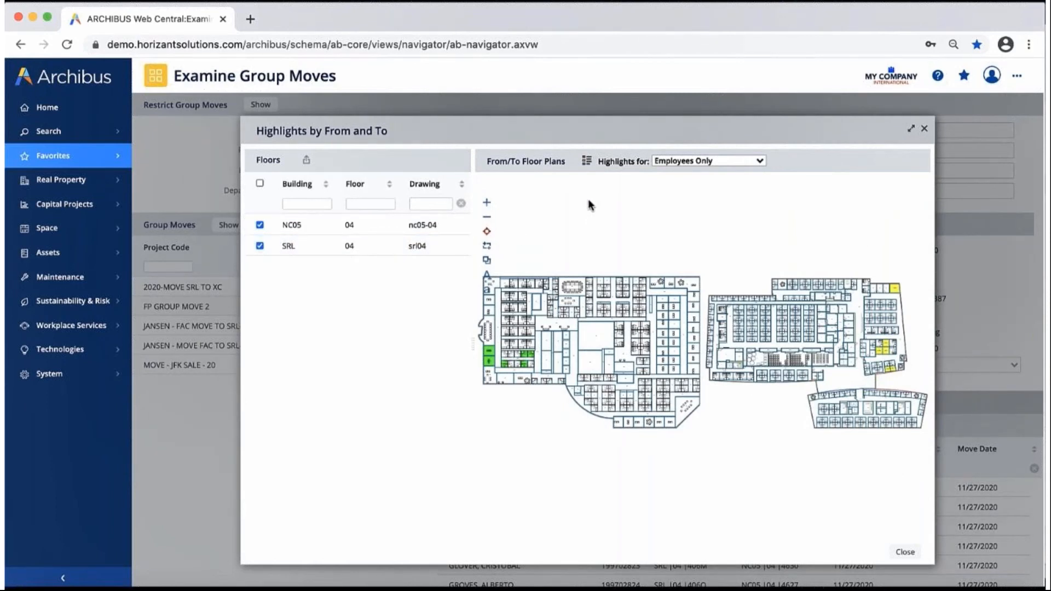
left_click(910, 132)
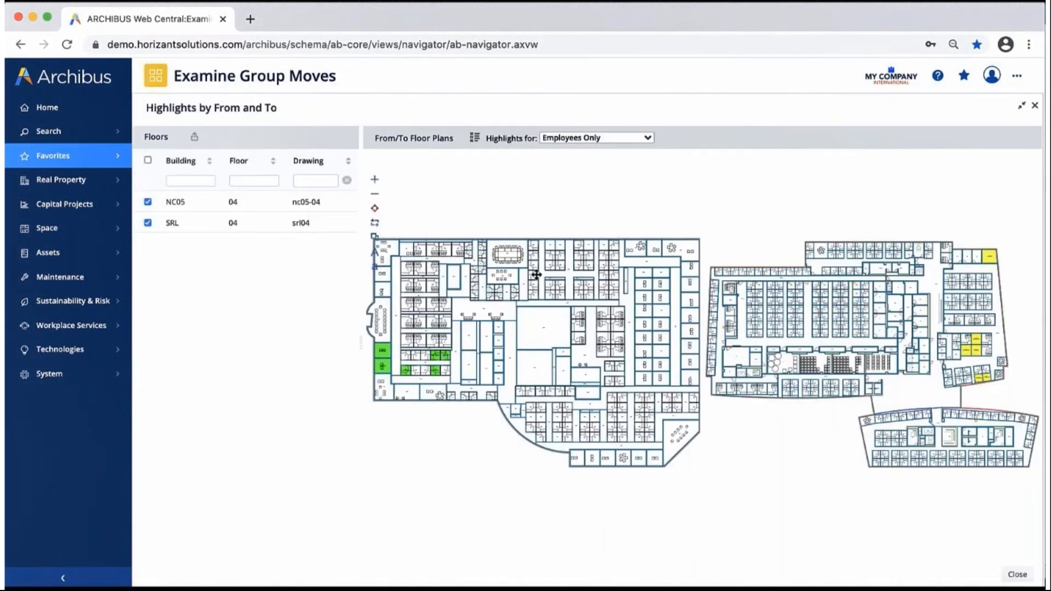
left_click(361, 348)
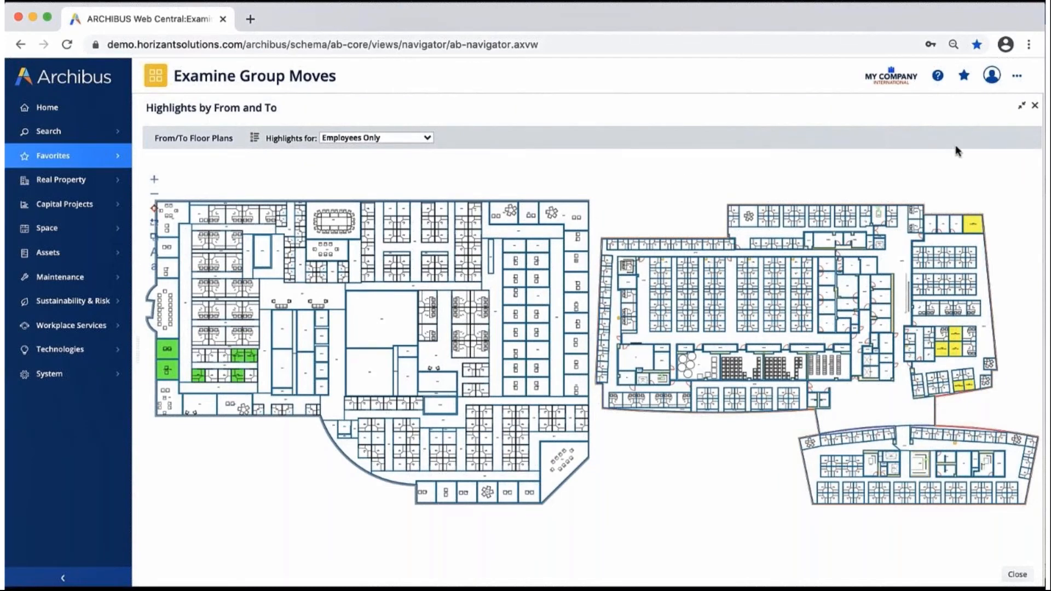
left_click(1035, 106)
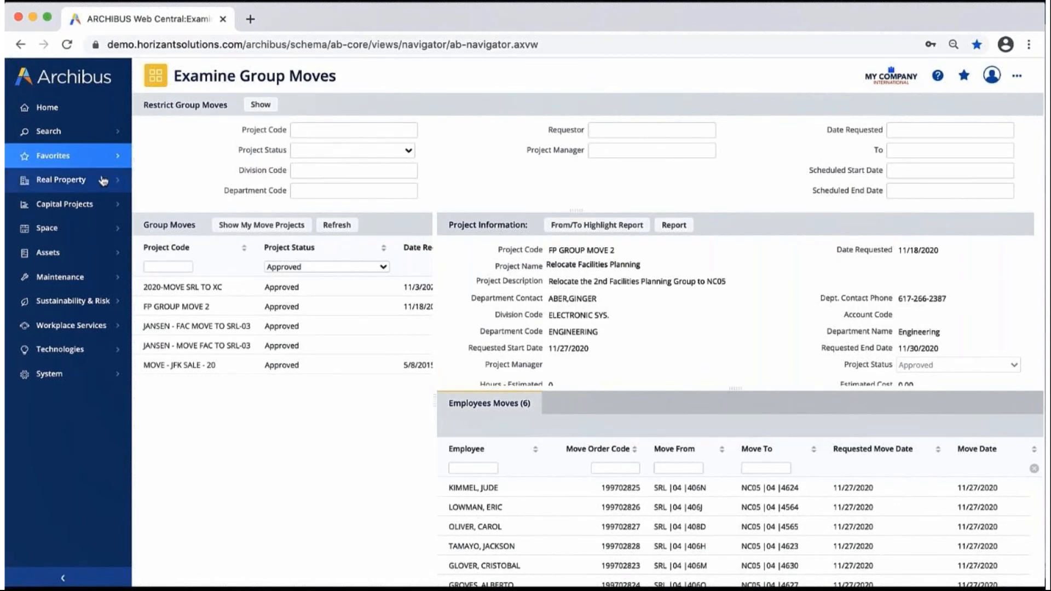
Step: Switch back to the Move Console and list all moves without restricting the filter
left_click(54, 158)
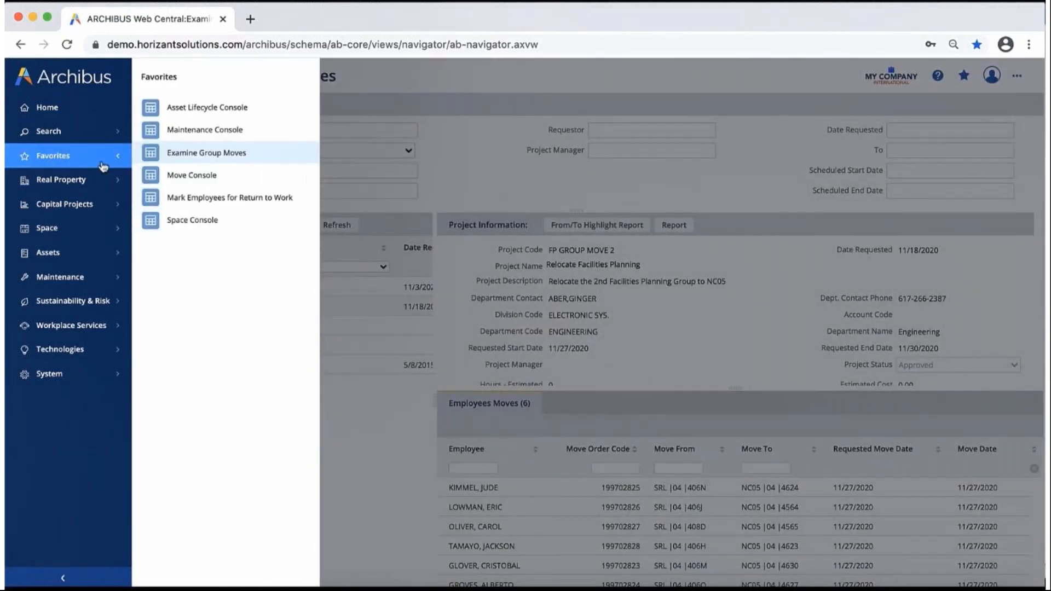
left_click(185, 177)
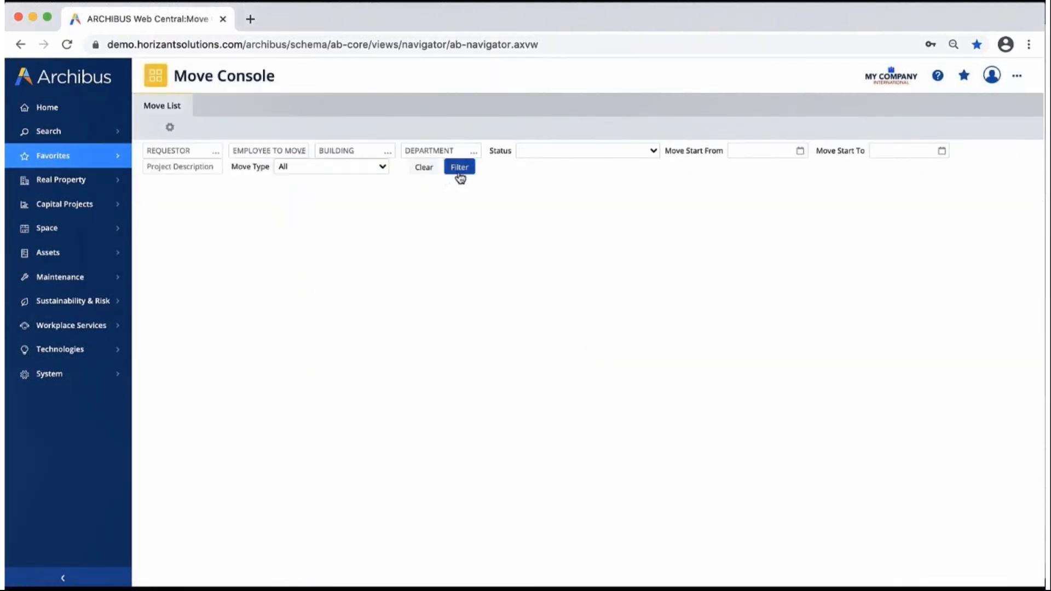
left_click(459, 170)
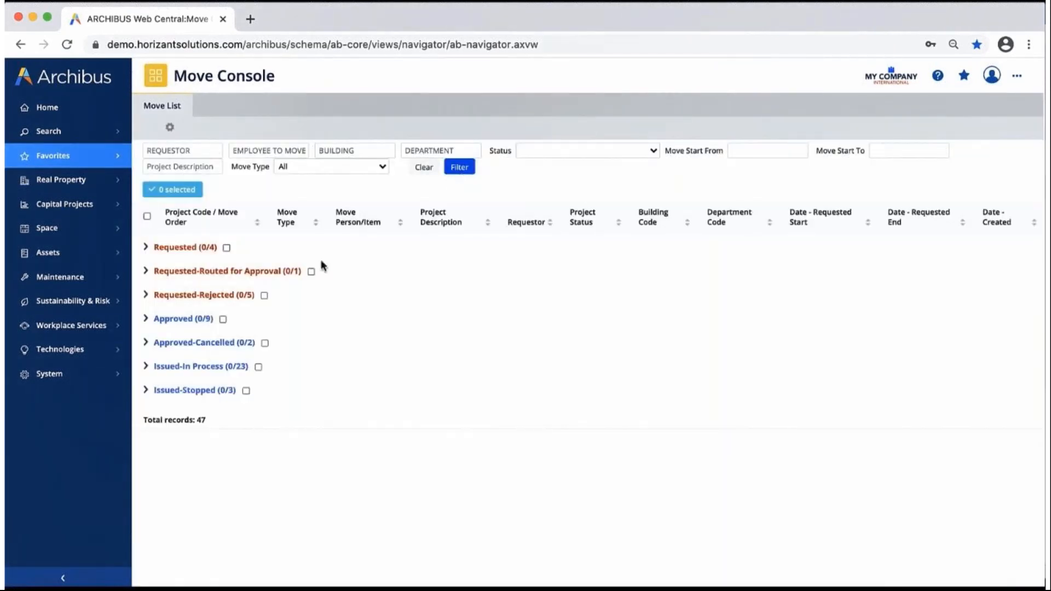
Step: Open FP GROUP MOVE 2 from the Approved moves, keep its project status at Approved and issue the group move
left_click(146, 318)
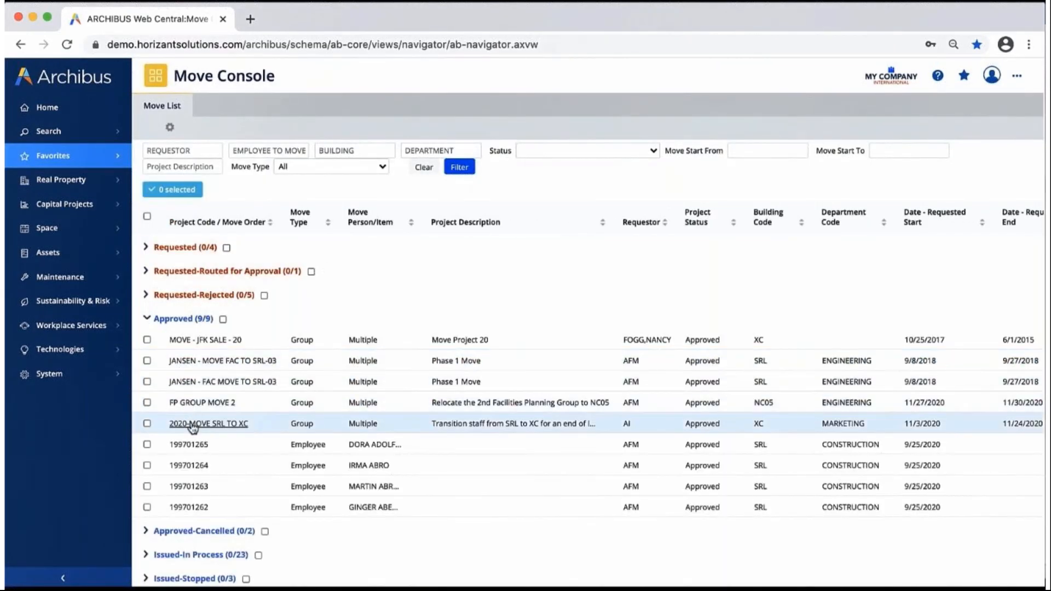
left_click(197, 403)
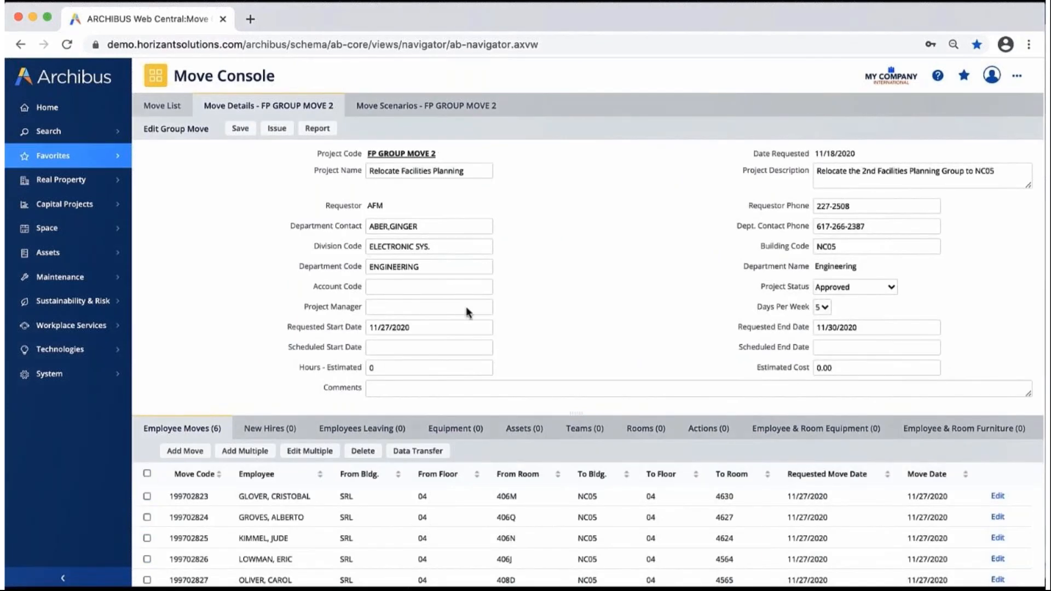
left_click(893, 288)
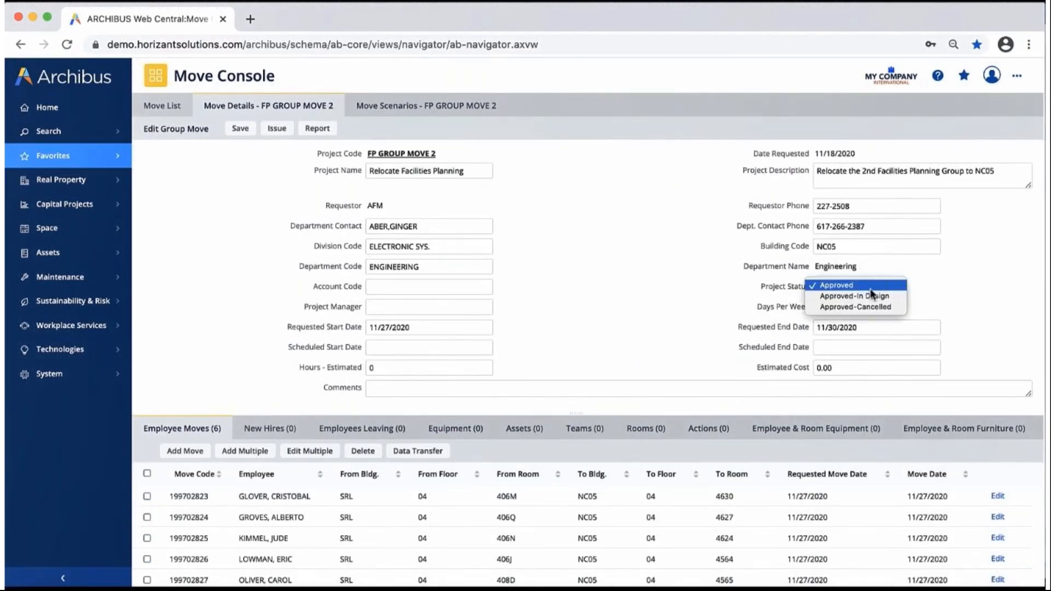
left_click(848, 286)
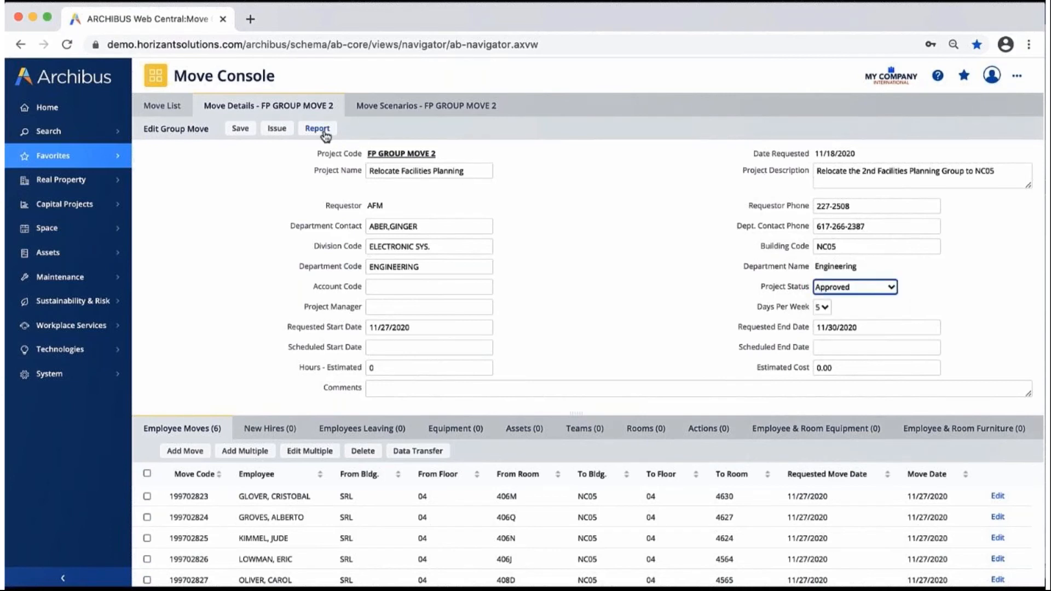
left_click(280, 133)
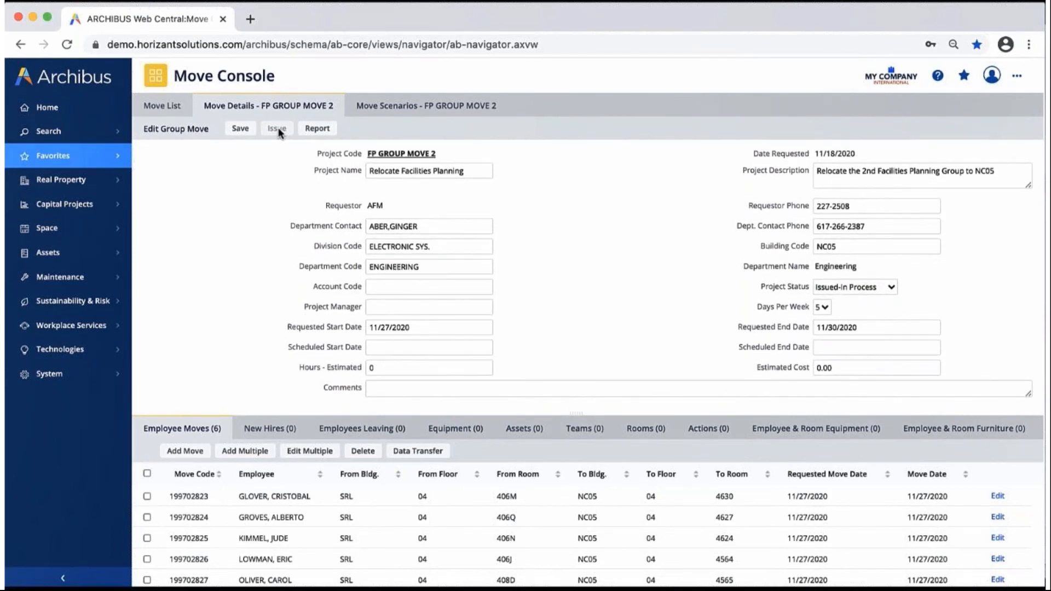
Step: Return to the move list and filter it by project description, trying "relocate fac" before using "group"
left_click(164, 108)
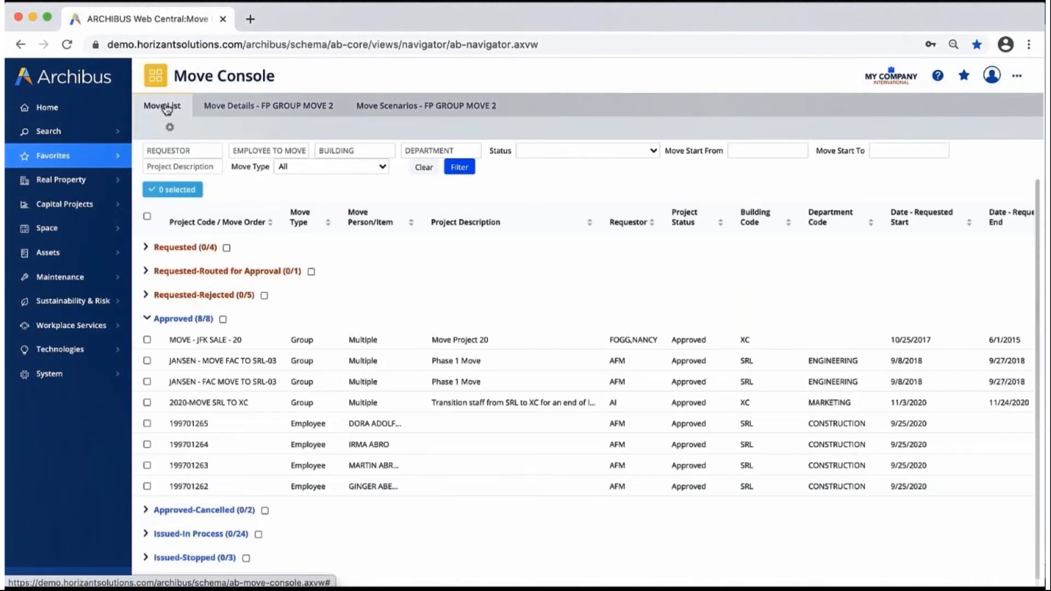
left_click(180, 166)
type("relocate fac")
key("Return")
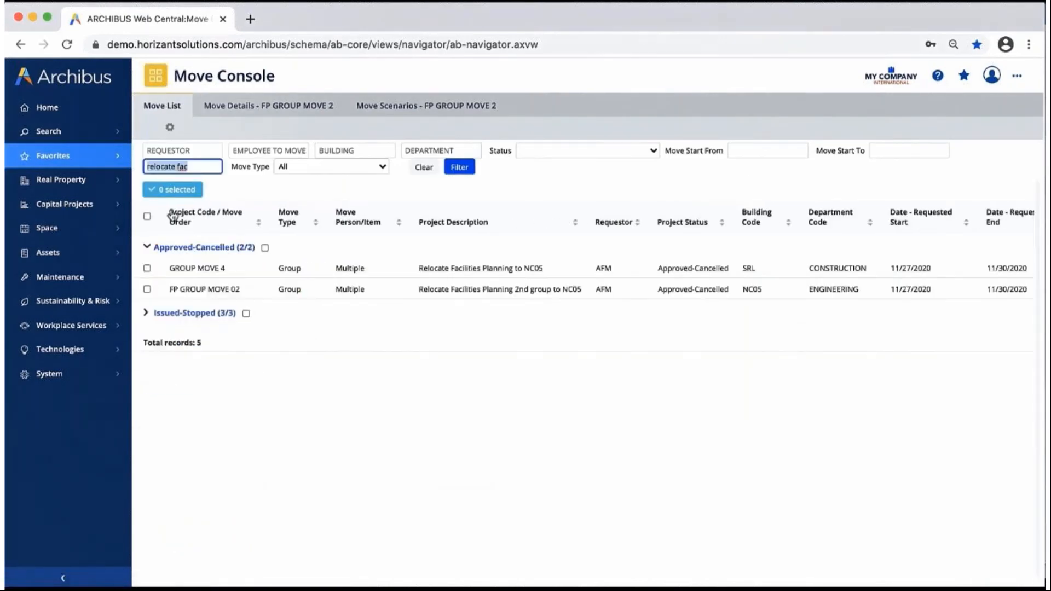
type("group")
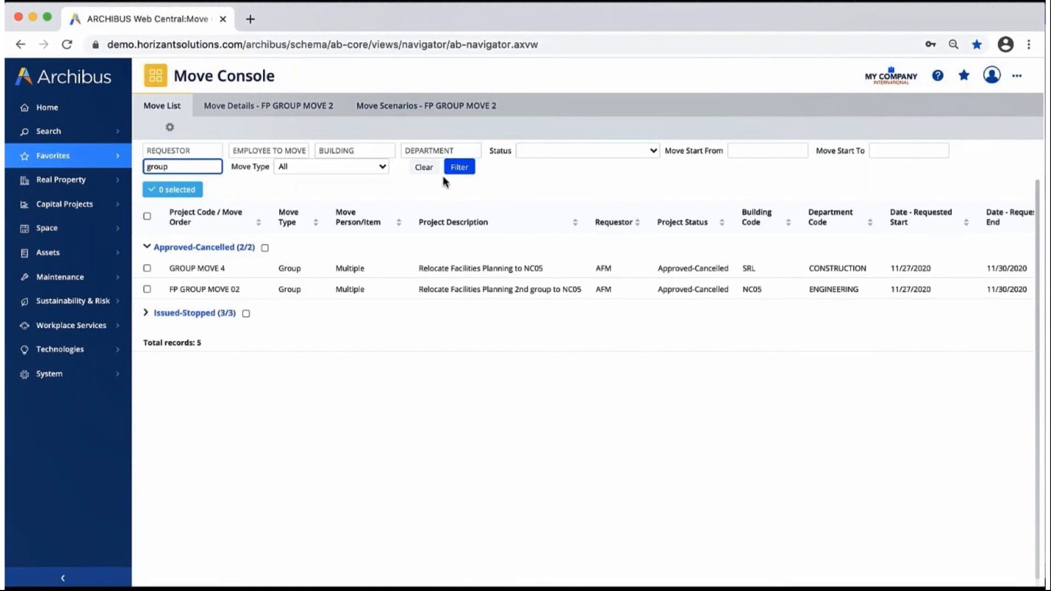
left_click(459, 169)
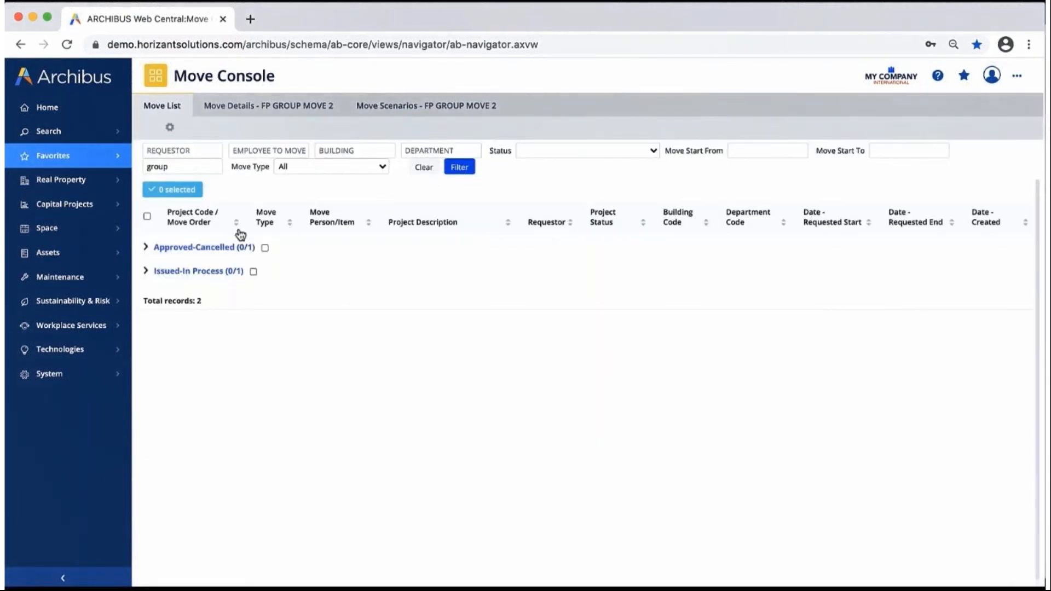
Step: Check the Approved-Cancelled moves and open FP GROUP MOVE 2 from the Issued-In Process moves
left_click(147, 248)
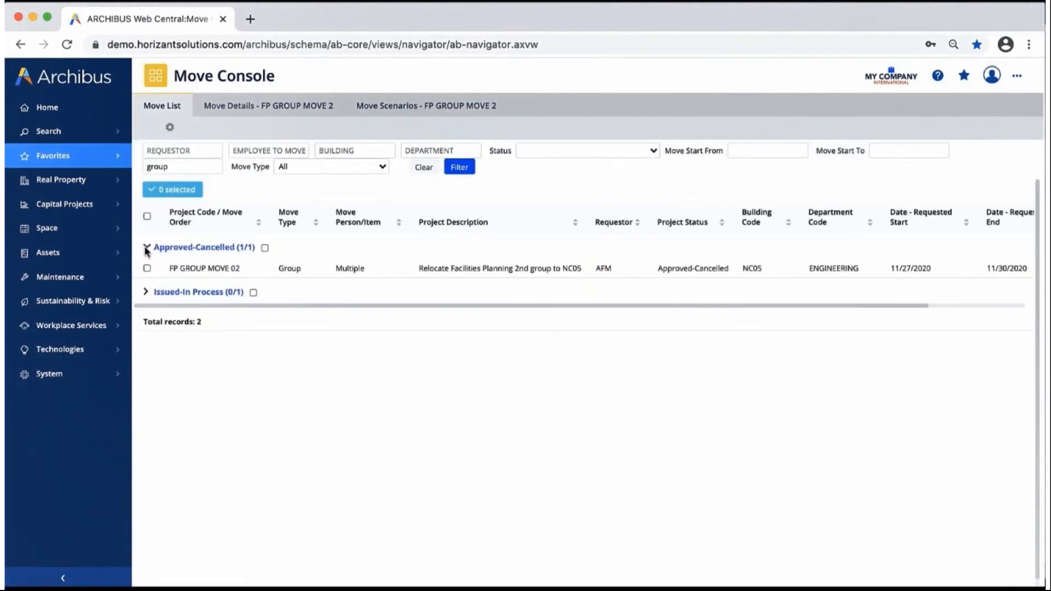
left_click(146, 248)
left_click(146, 272)
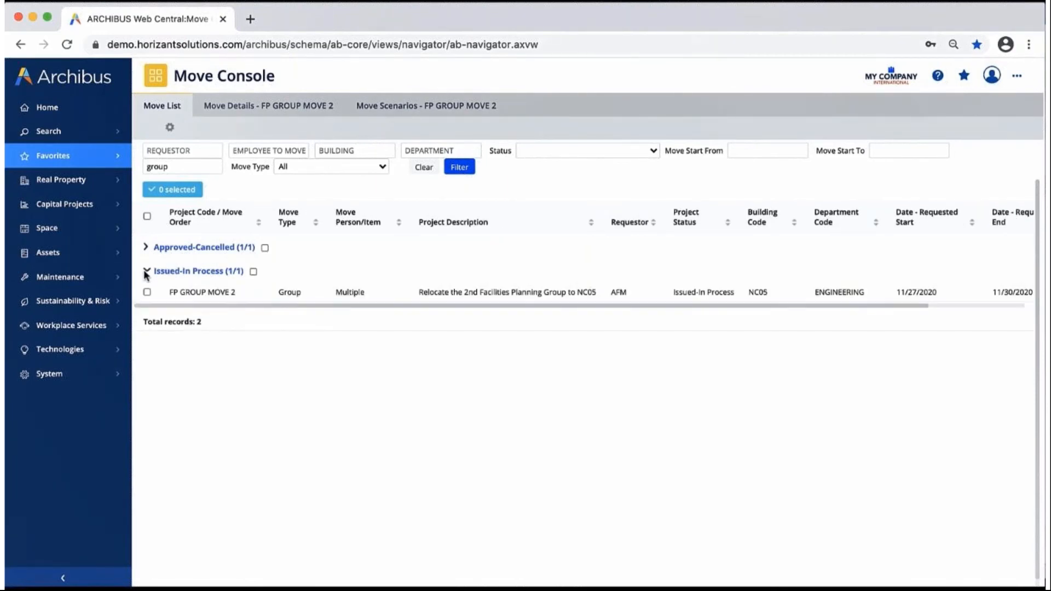
left_click(188, 293)
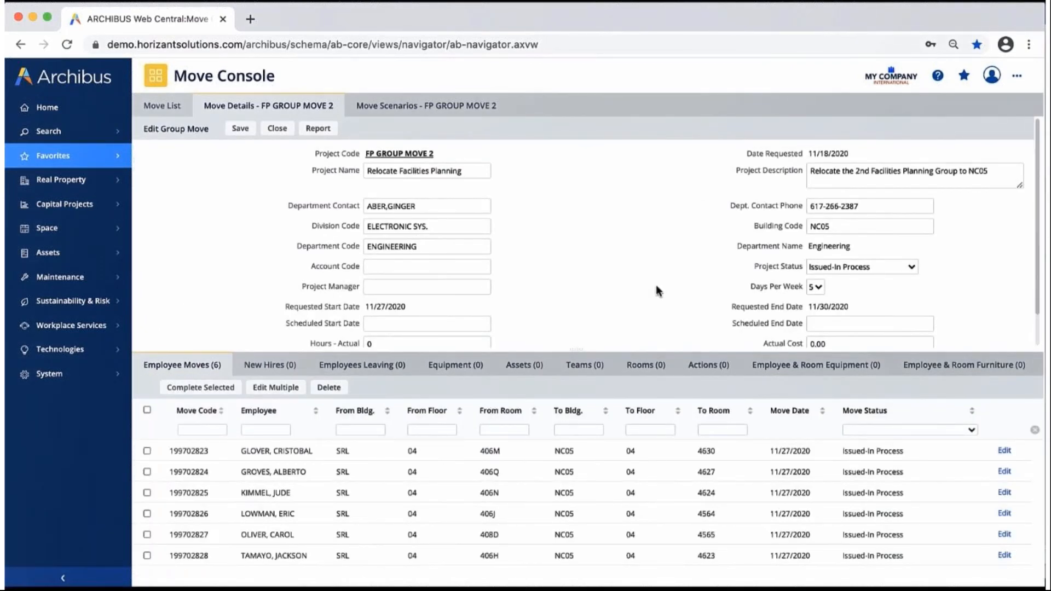
Step: Mark all employee moves in FP GROUP MOVE 2 as completed
left_click(146, 410)
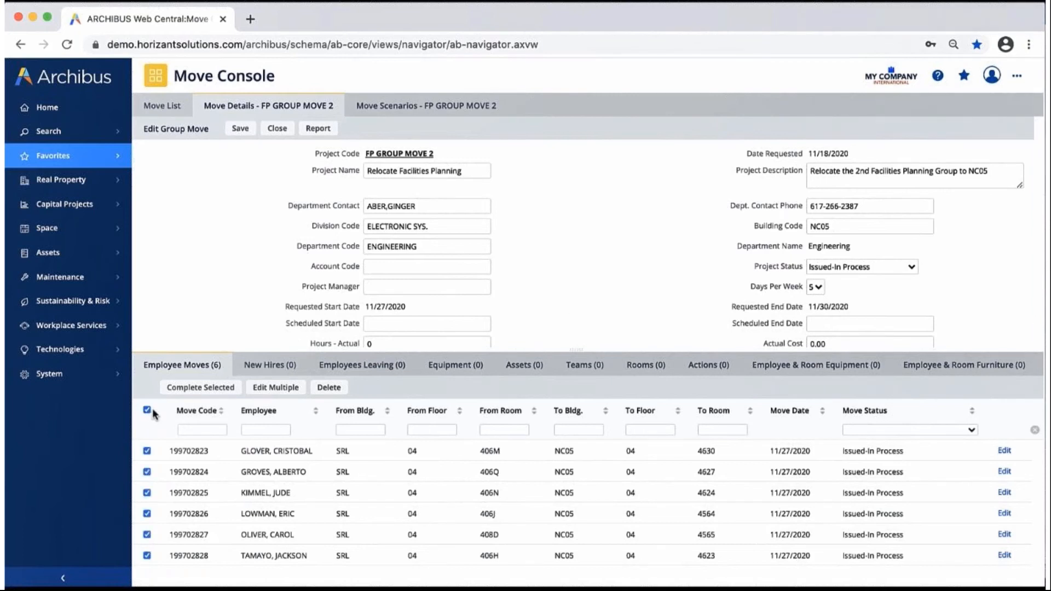
left_click(201, 388)
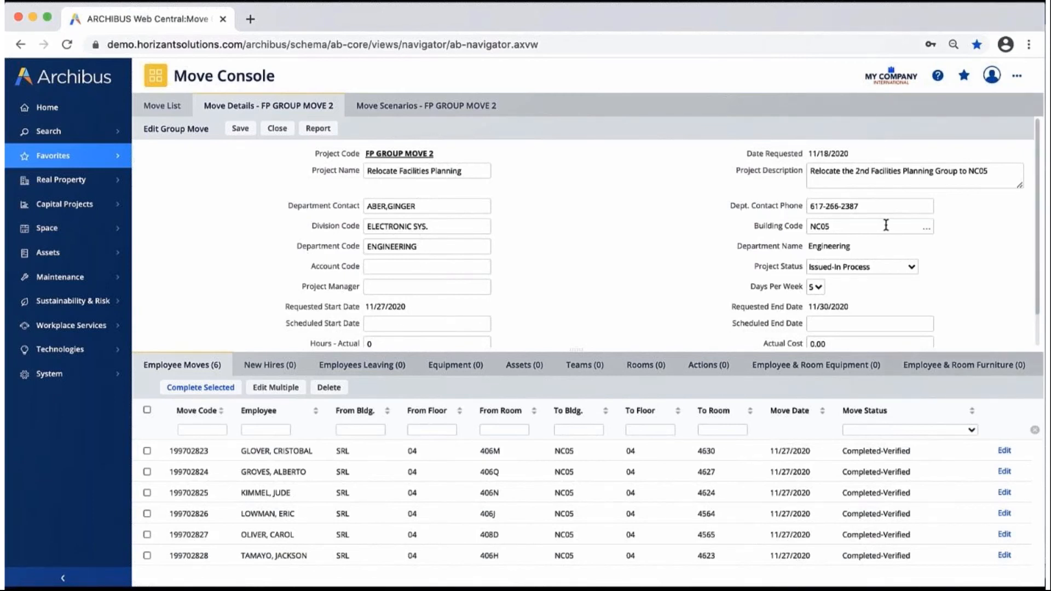
Step: Save the project status as Completed-Verified and close the group move FP GROUP MOVE 2
left_click(911, 269)
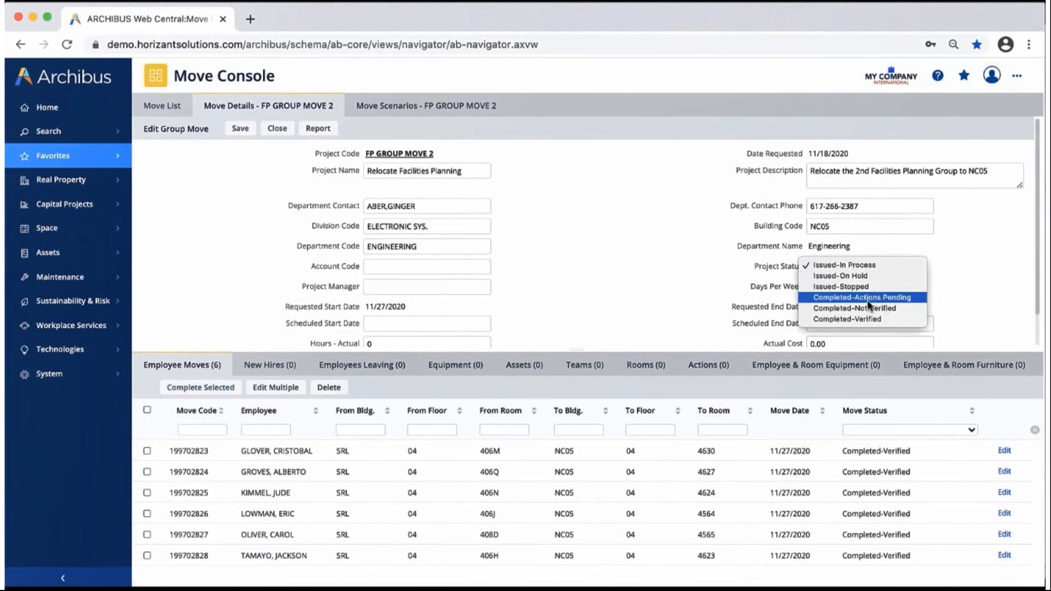
left_click(858, 319)
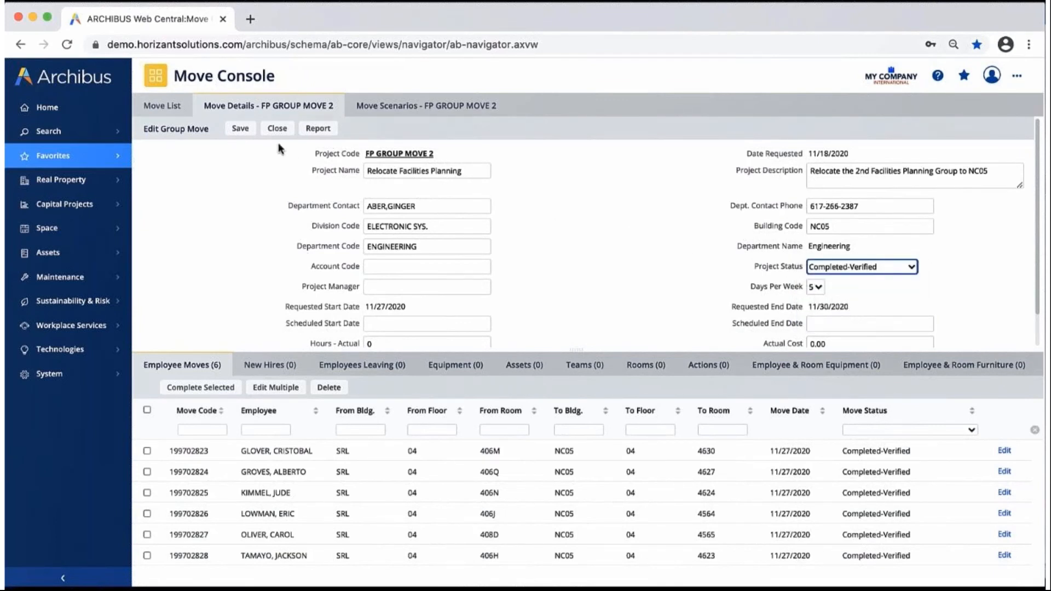
left_click(242, 130)
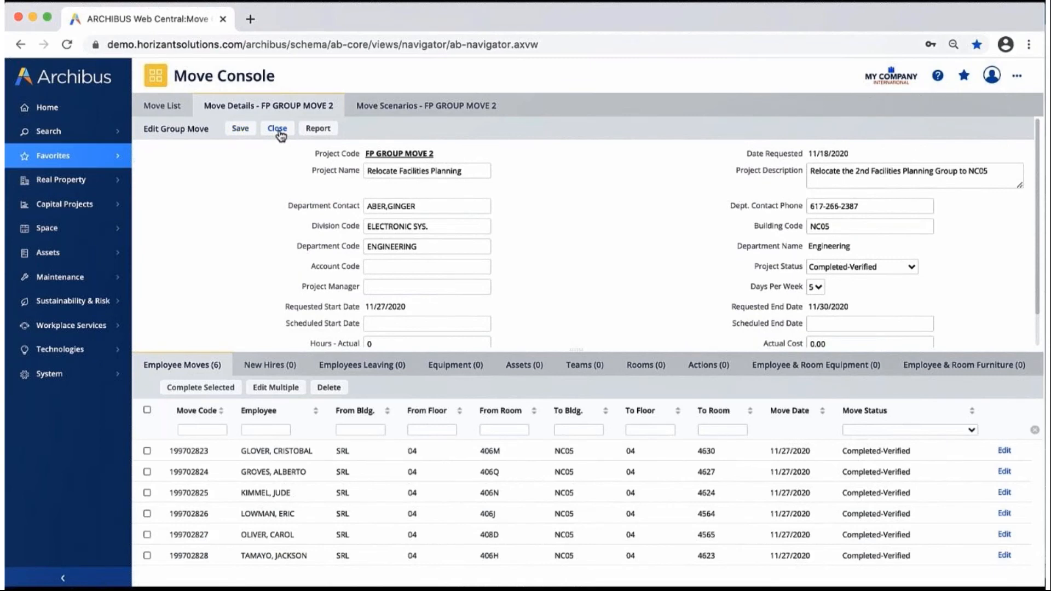
left_click(277, 129)
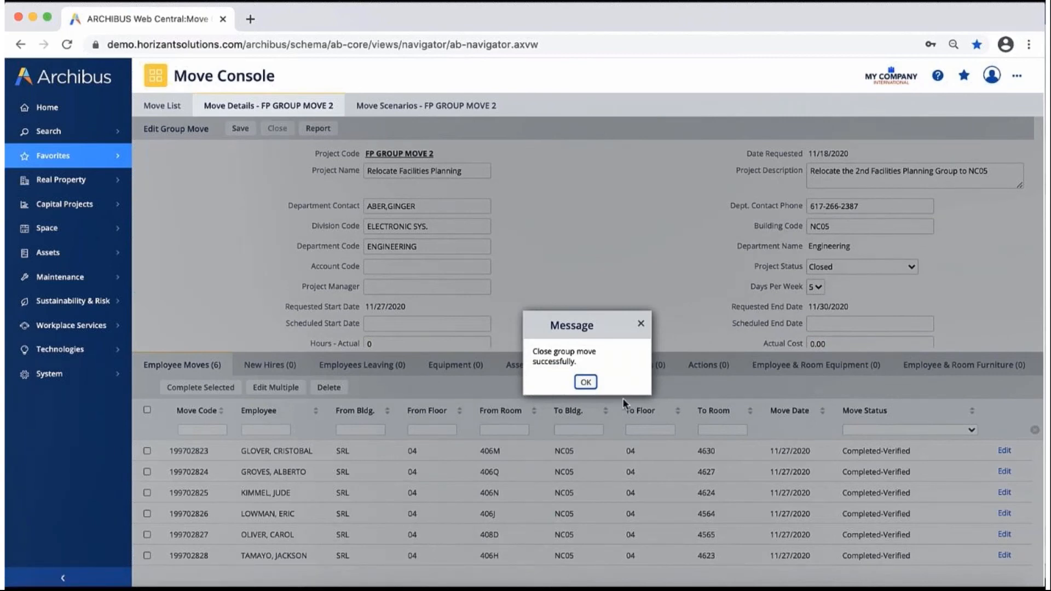
left_click(585, 382)
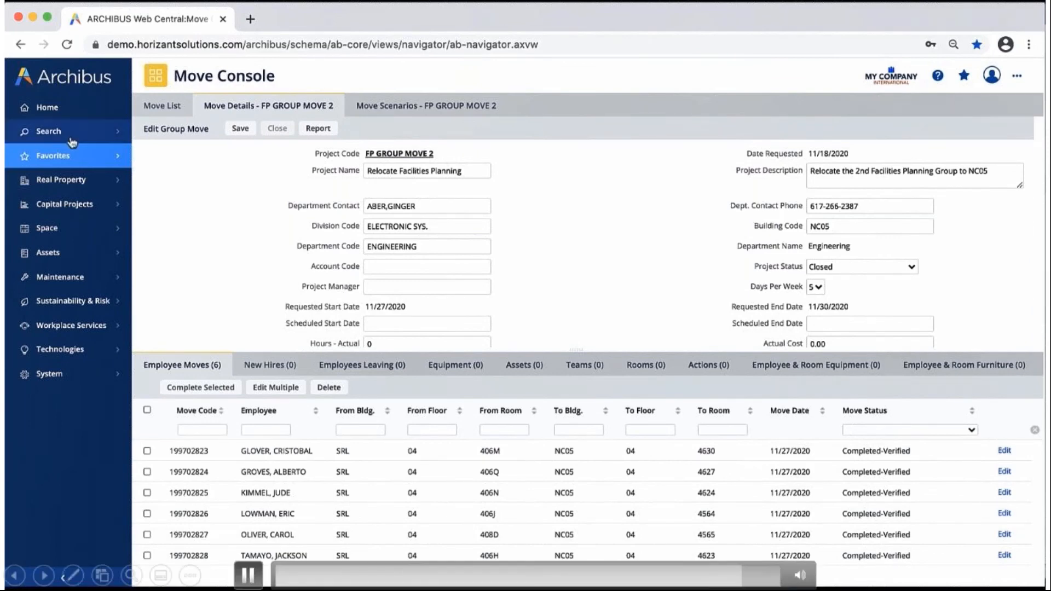
Step: Find floor 04 of NC05 in the Space Console and examine the relocated employees' rooms on its floor plan
left_click(61, 156)
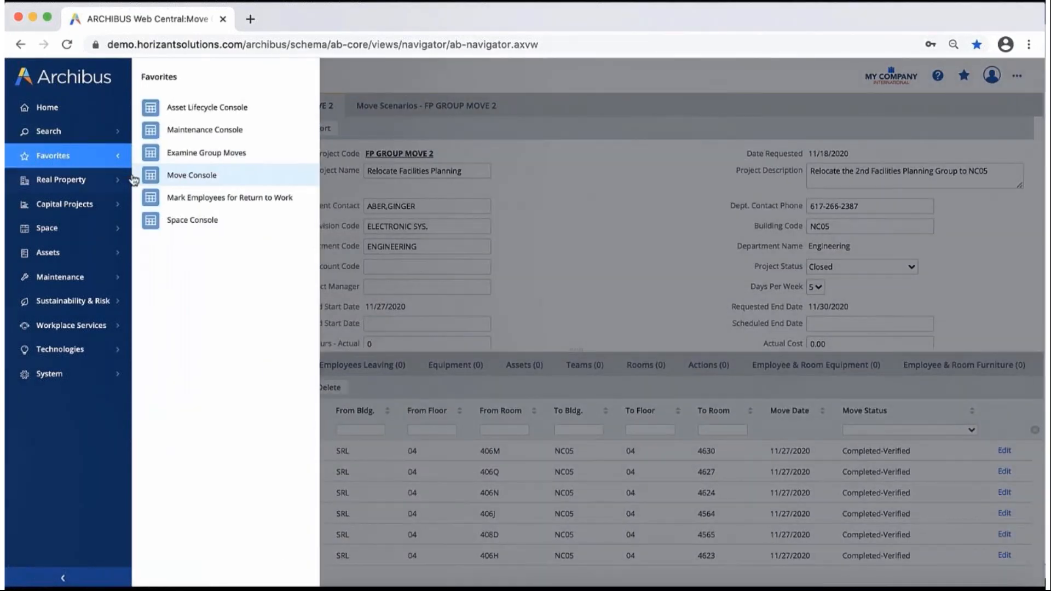
left_click(192, 220)
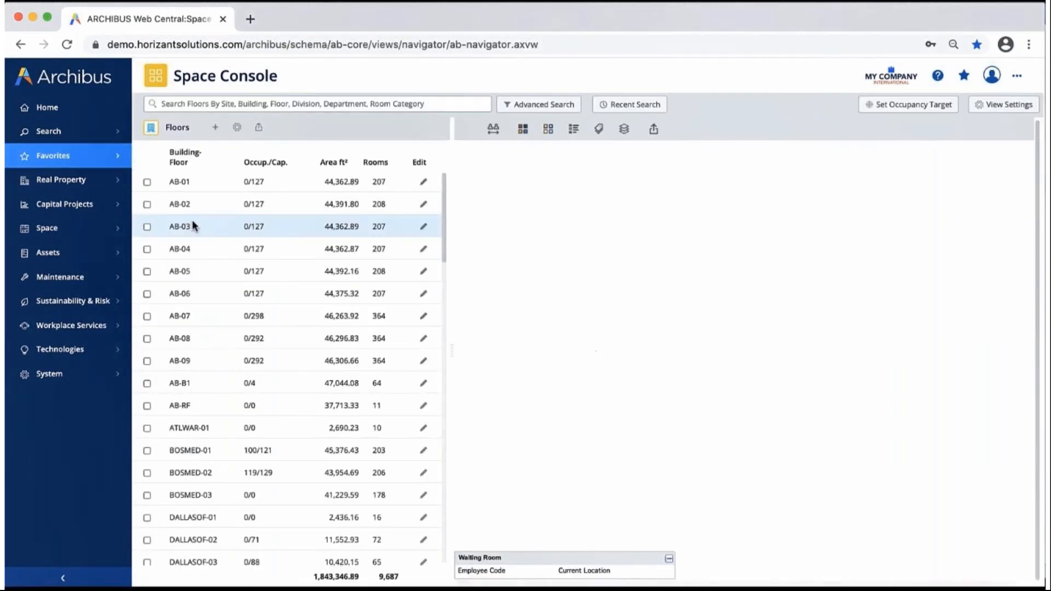
left_click(275, 104)
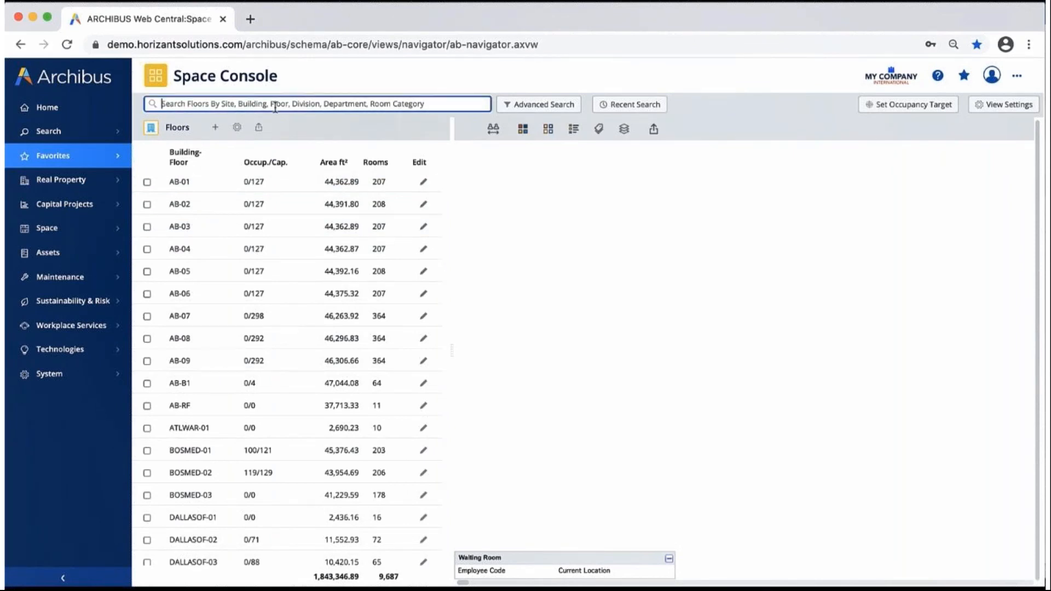
type("nc05")
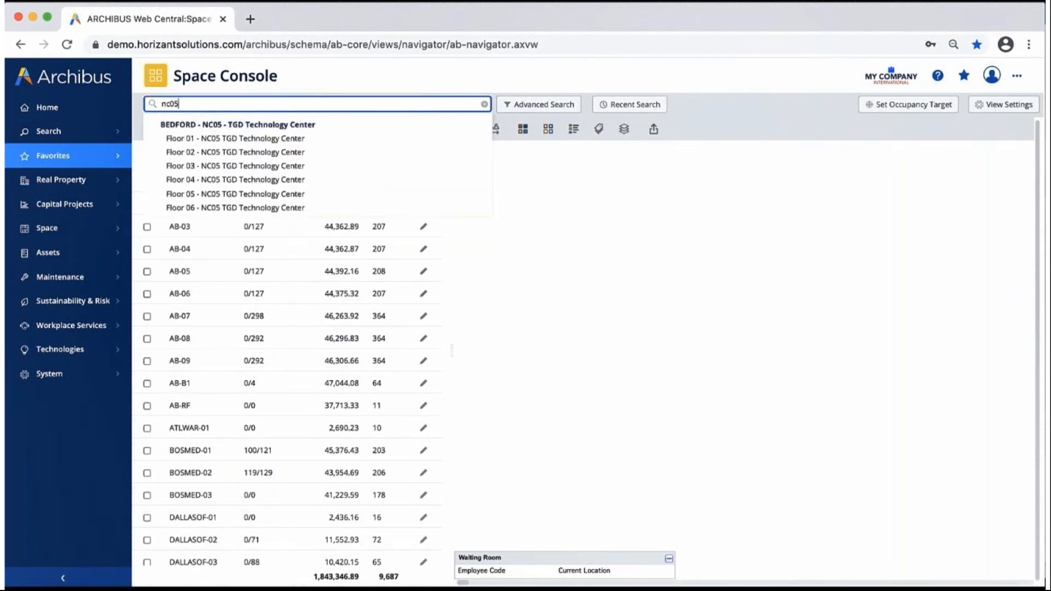
left_click(259, 181)
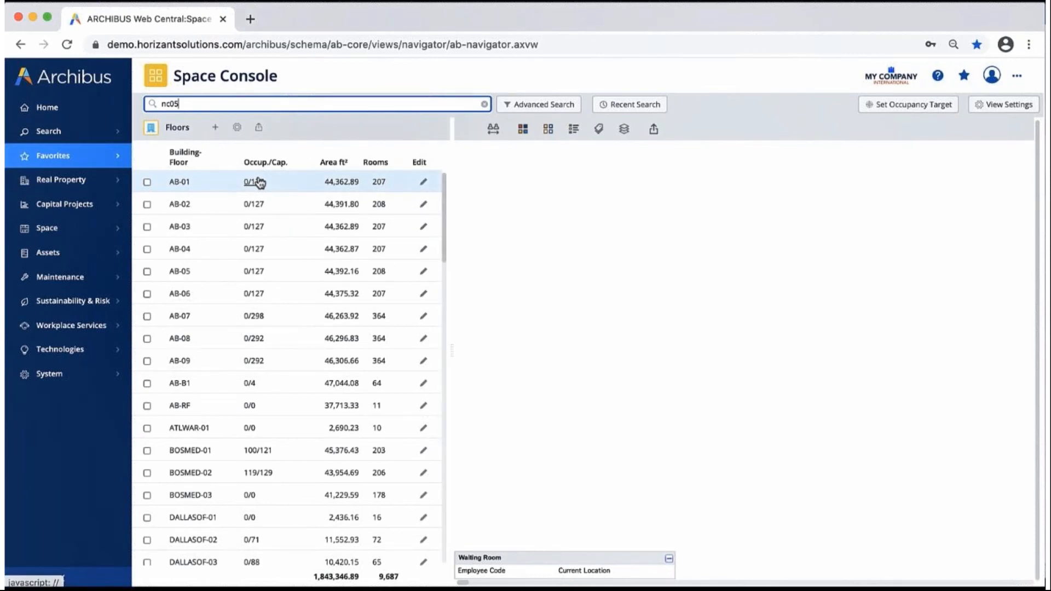
left_click(260, 182)
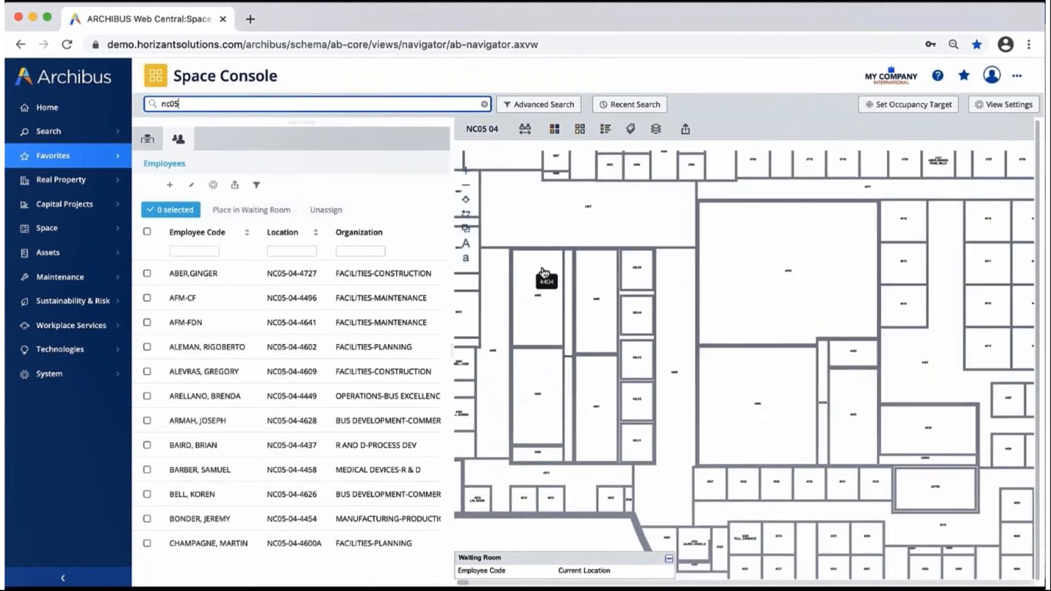
left_click_drag(544, 272, 845, 205)
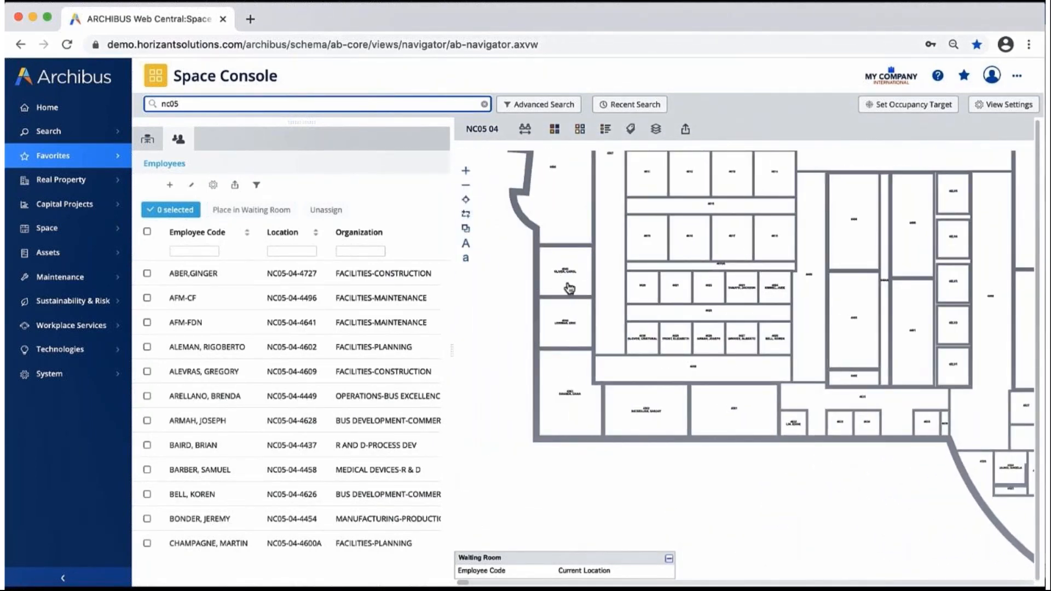
left_click(466, 174)
left_click(466, 174)
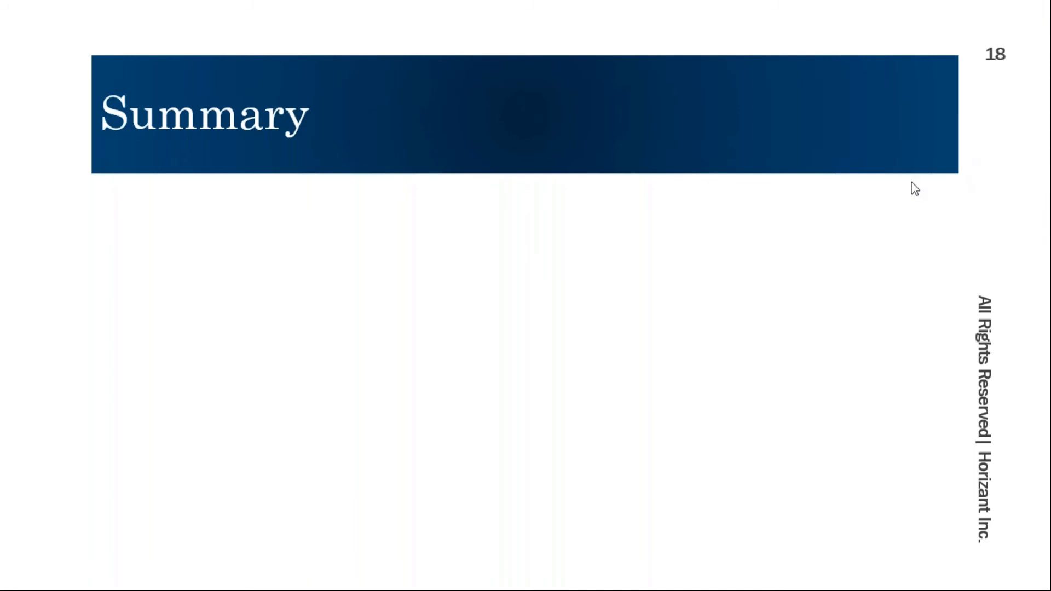
left_click(934, 254)
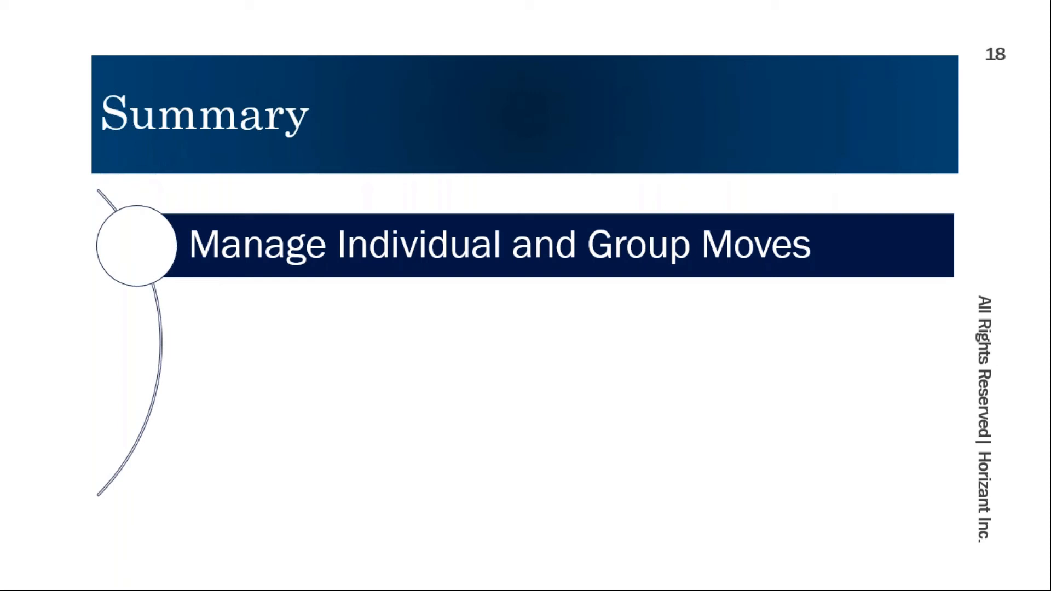
key("Right")
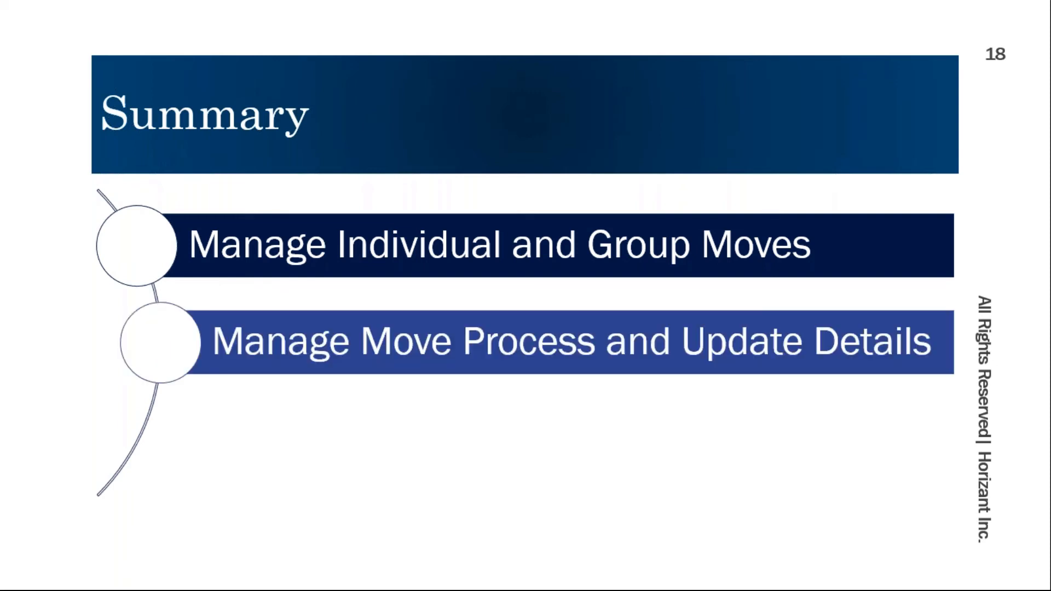